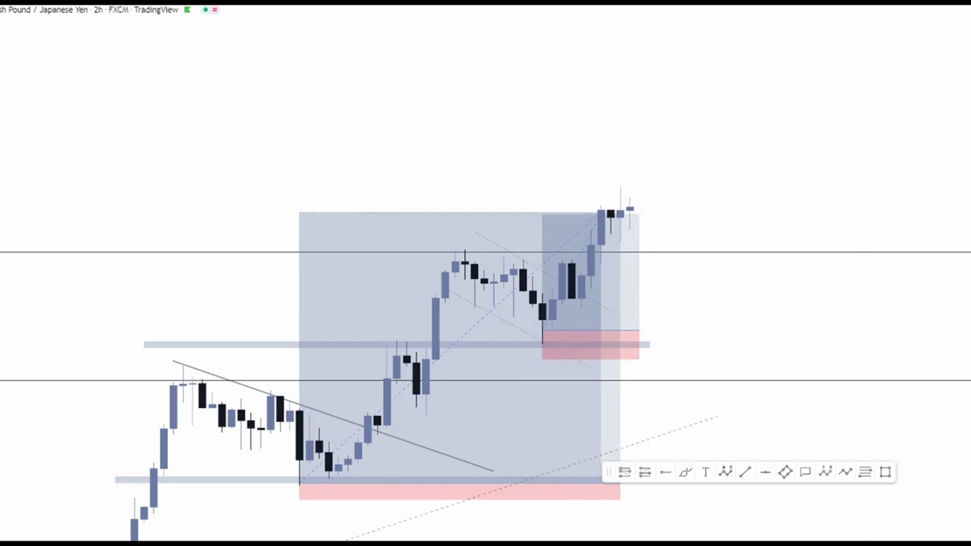
Switch to the FXB ELITE MENTORSHIP Telegram channel and view the GBP/JPY chart posted on April 11 at full size
{"action": "key", "text": "alt+Tab"}
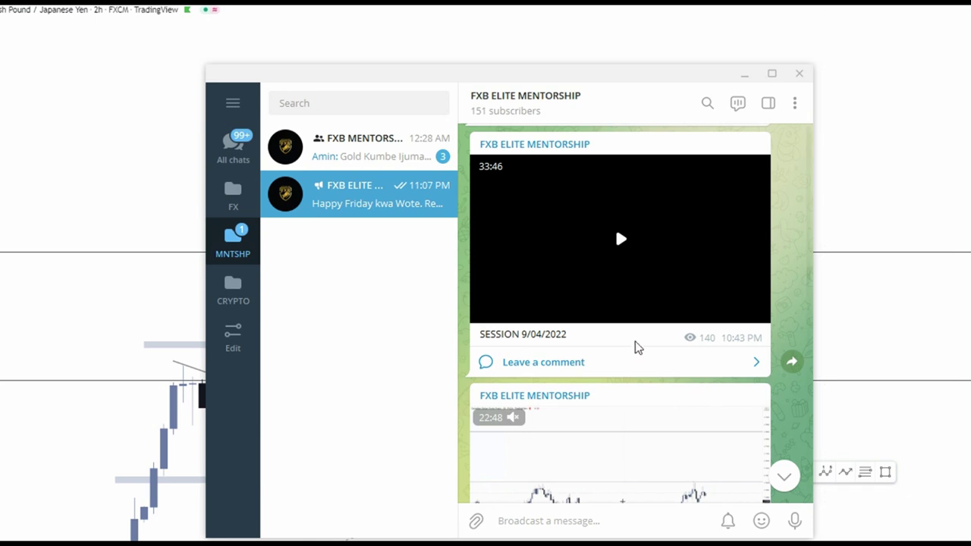
{"action": "scroll", "coordinate": [648, 384], "scroll_direction": "down", "scroll_amount": 1}
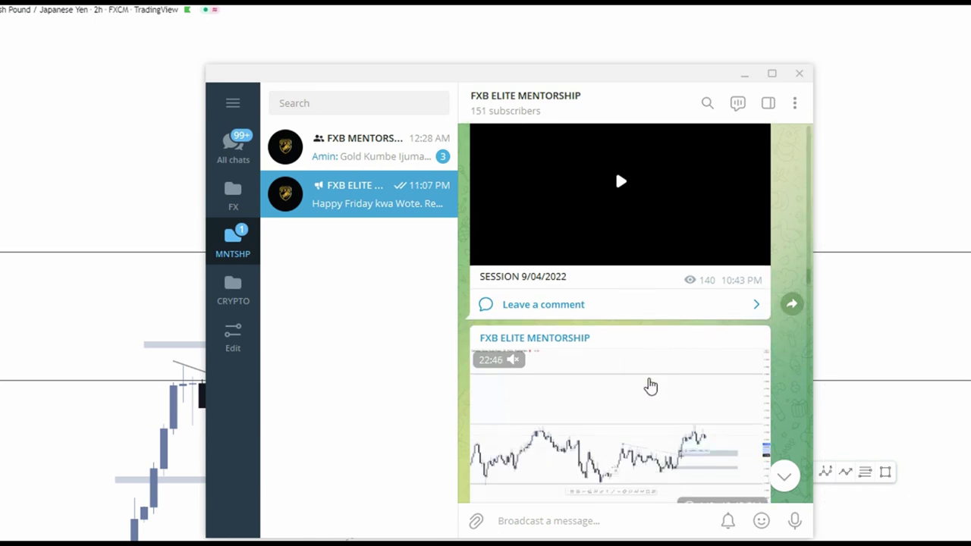
{"action": "scroll", "coordinate": [651, 387], "scroll_direction": "down", "scroll_amount": 3}
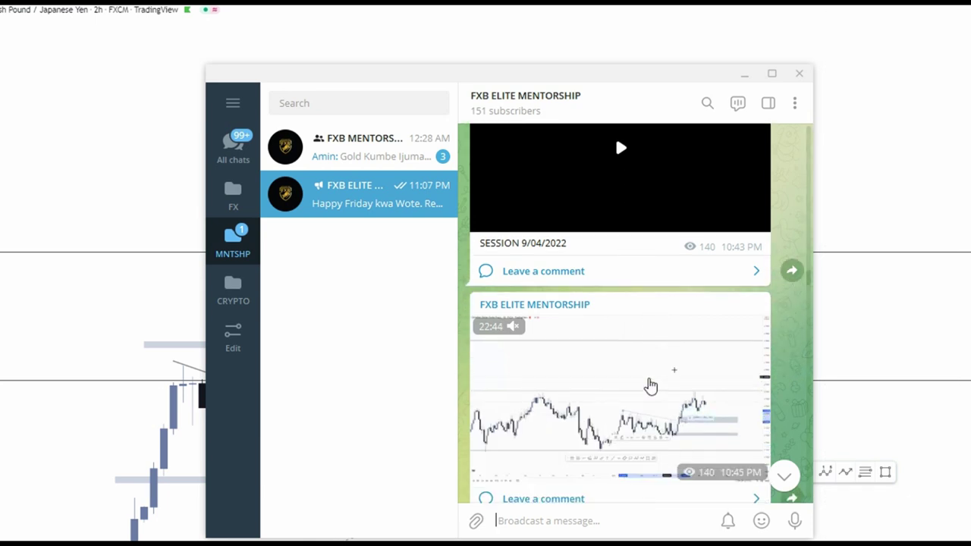
{"action": "scroll", "coordinate": [649, 385], "scroll_direction": "down", "scroll_amount": 6}
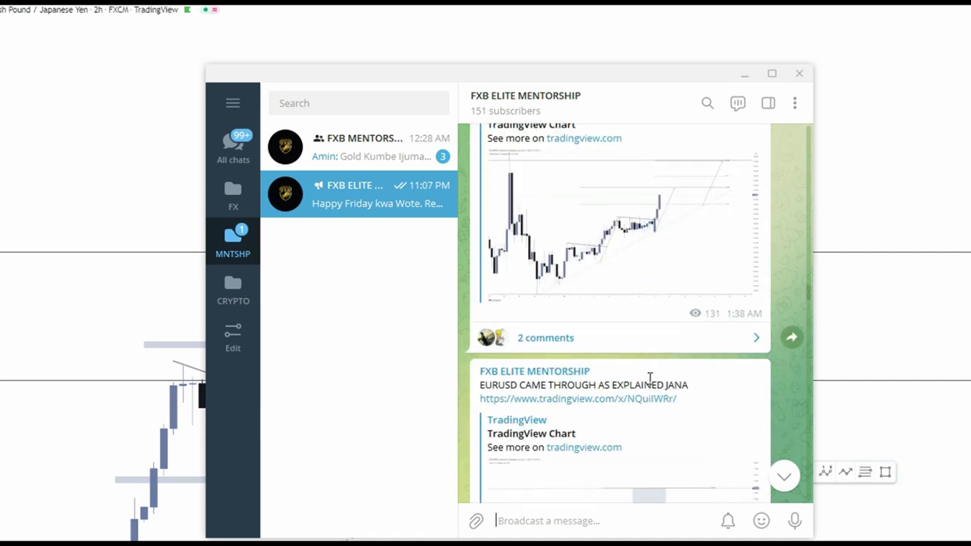
{"action": "scroll", "coordinate": [650, 386], "scroll_direction": "up", "scroll_amount": 2}
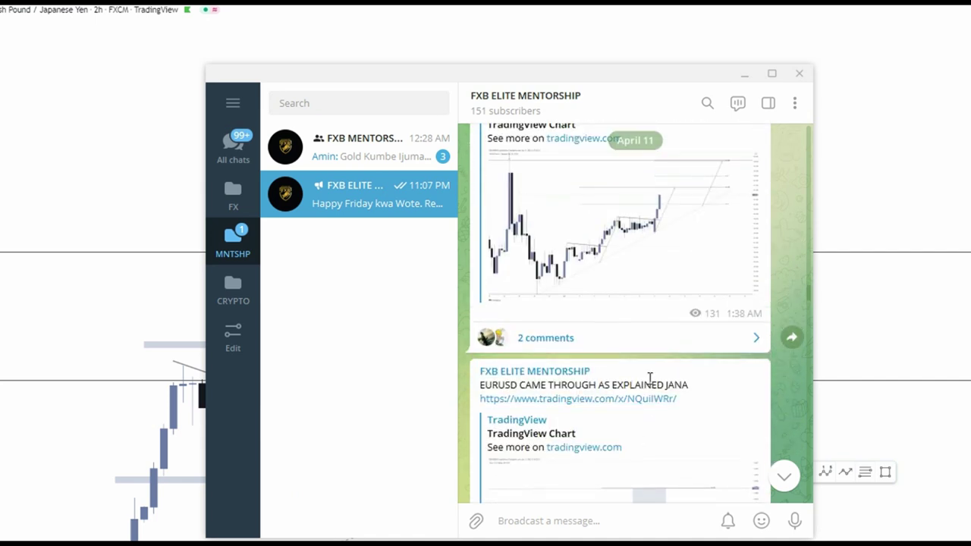
{"action": "left_click", "coordinate": [653, 205]}
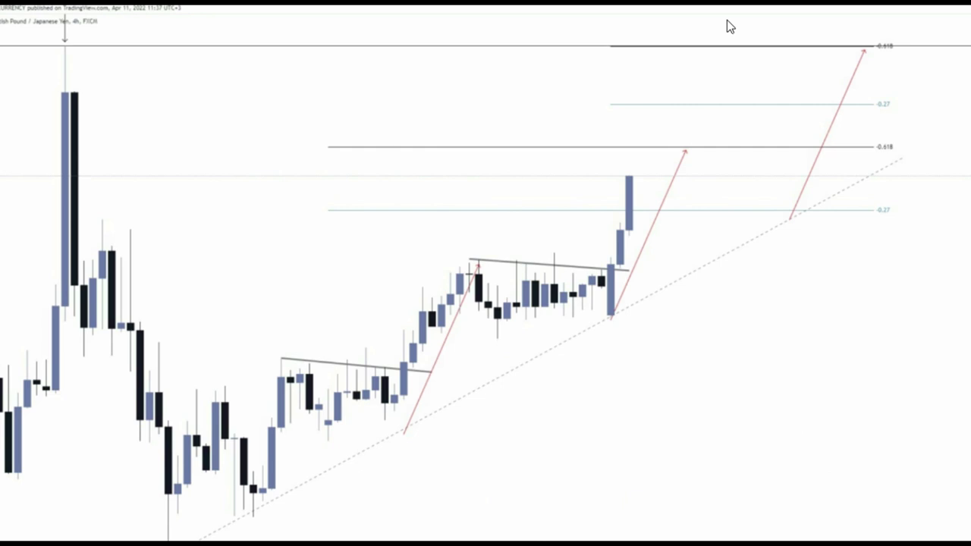
{"action": "key", "text": "Escape"}
Find the April 14 "Watch usdjpy" post in the channel and view its chart image at full size
{"action": "scroll", "coordinate": [692, 276], "scroll_direction": "down", "scroll_amount": 3}
{"action": "scroll", "coordinate": [692, 270], "scroll_direction": "down", "scroll_amount": 3}
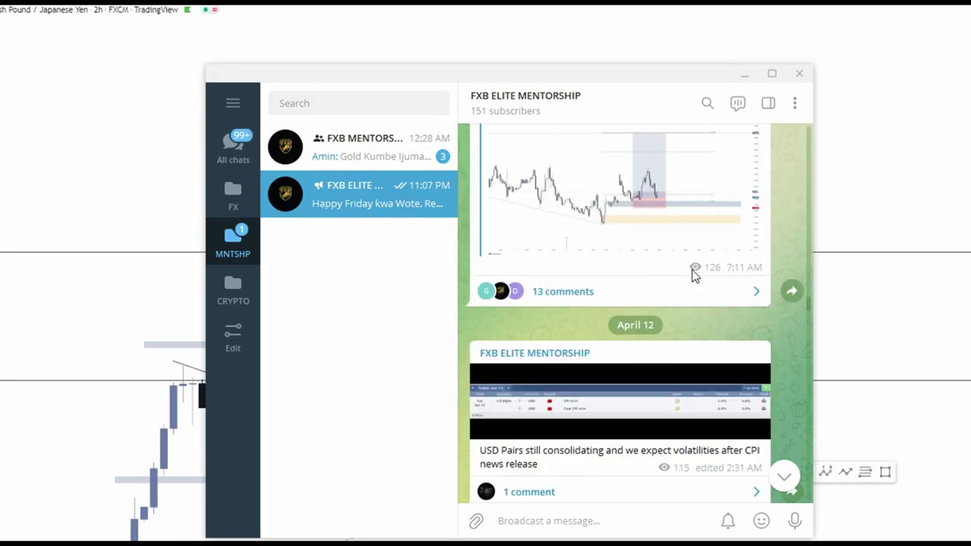
{"action": "scroll", "coordinate": [700, 147], "scroll_direction": "down", "scroll_amount": 5}
{"action": "scroll", "coordinate": [701, 142], "scroll_direction": "down", "scroll_amount": 5}
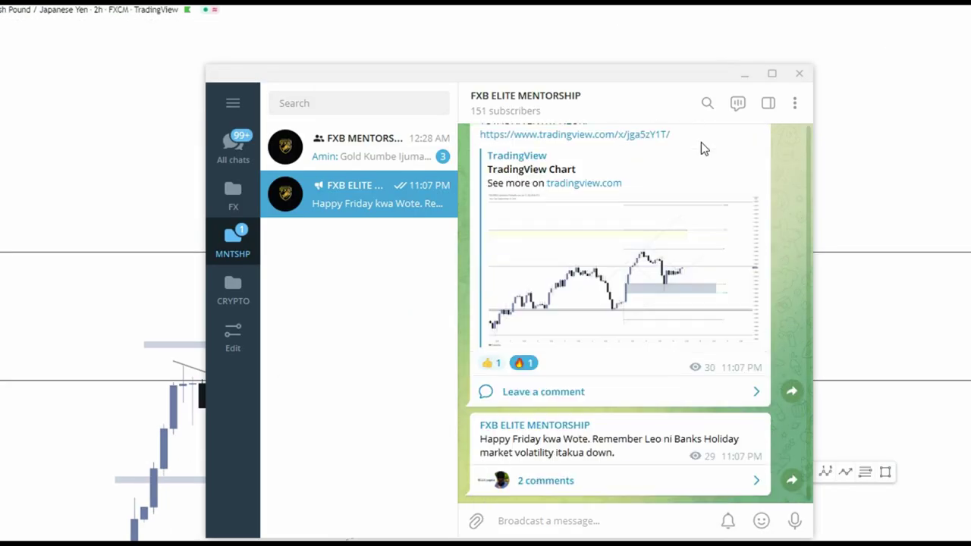
{"action": "scroll", "coordinate": [685, 326], "scroll_direction": "up", "scroll_amount": 5}
{"action": "scroll", "coordinate": [684, 326], "scroll_direction": "up", "scroll_amount": 3}
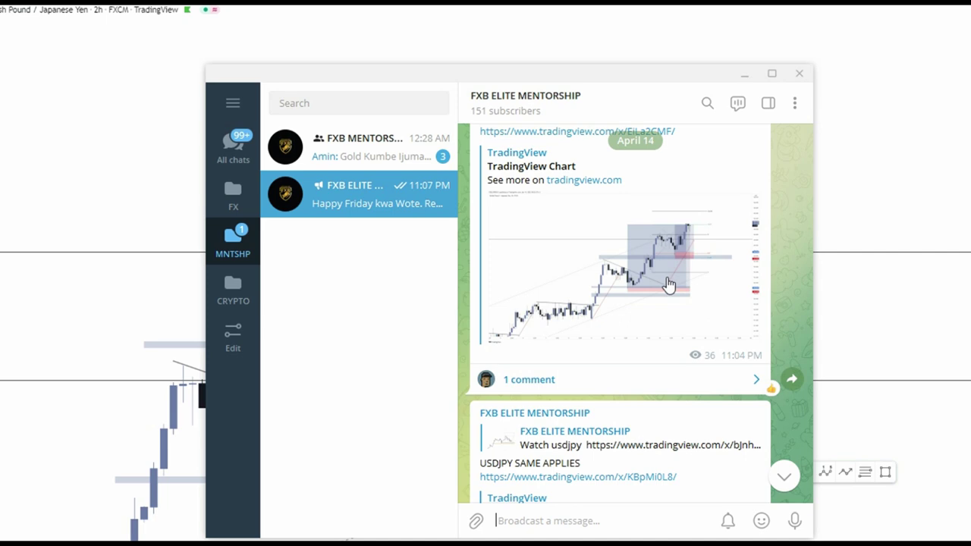
{"action": "scroll", "coordinate": [667, 282], "scroll_direction": "up", "scroll_amount": 5}
{"action": "scroll", "coordinate": [667, 276], "scroll_direction": "up", "scroll_amount": 10}
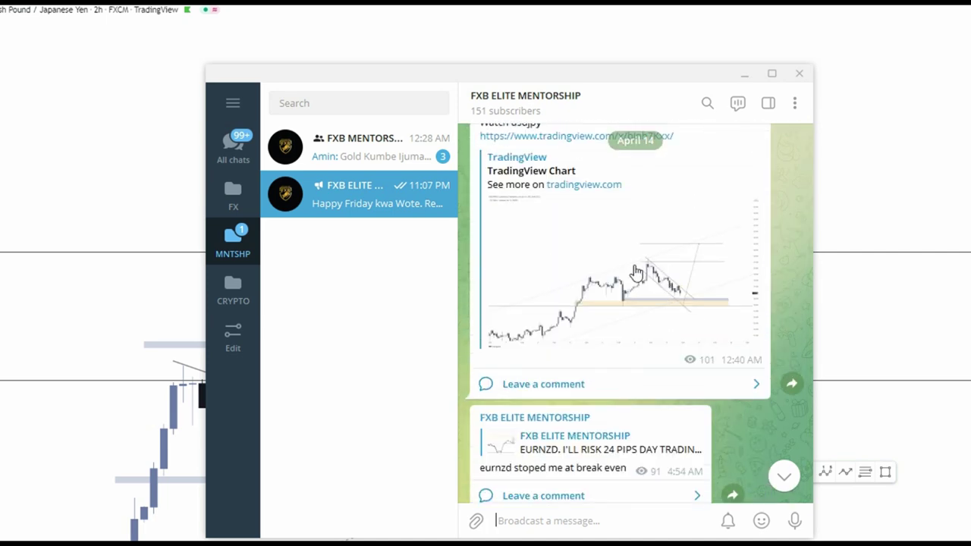
{"action": "scroll", "coordinate": [636, 273], "scroll_direction": "up", "scroll_amount": 1}
{"action": "scroll", "coordinate": [635, 273], "scroll_direction": "up", "scroll_amount": 1}
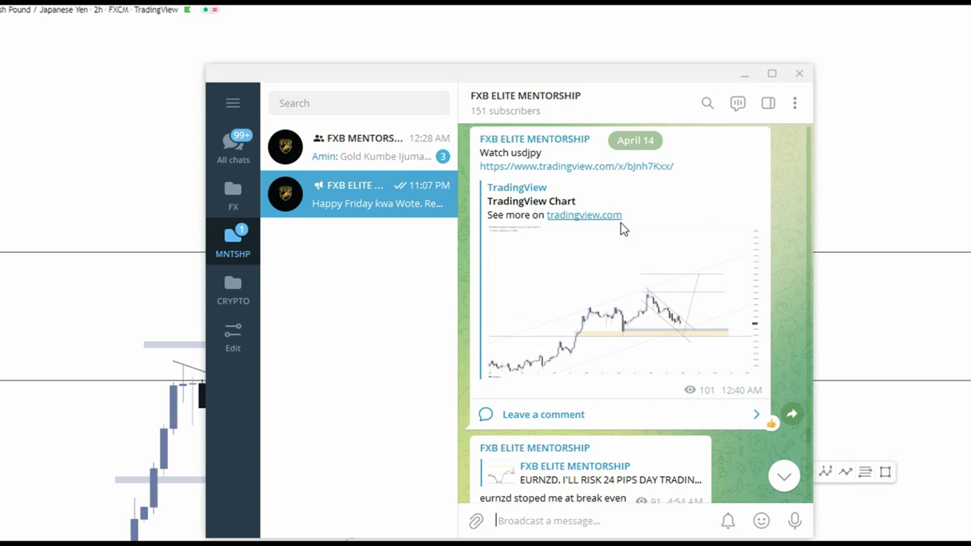
{"action": "left_click", "coordinate": [690, 325]}
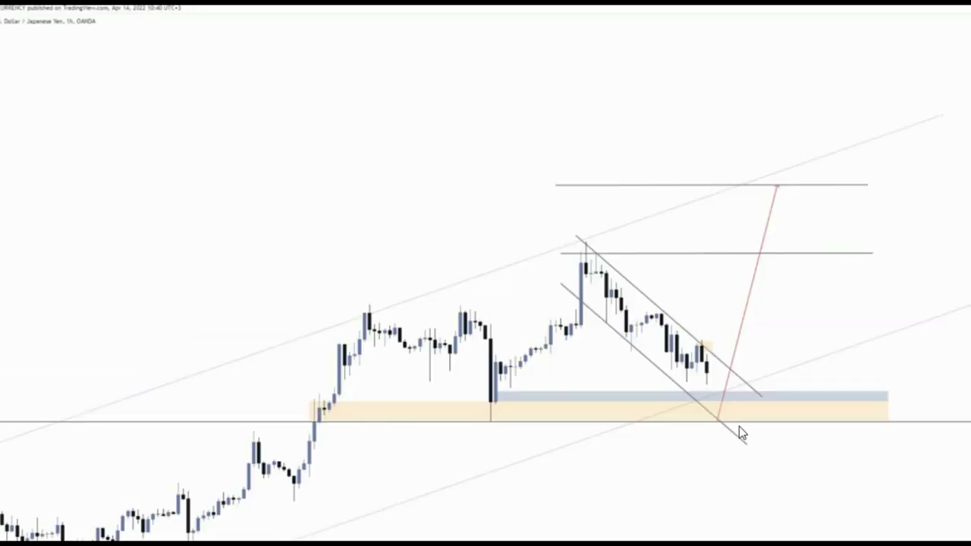
{"action": "key", "text": "Escape"}
Return to TradingView, load USDJPY from the watchlist and show its chart in full screen
{"action": "left_click", "coordinate": [879, 183]}
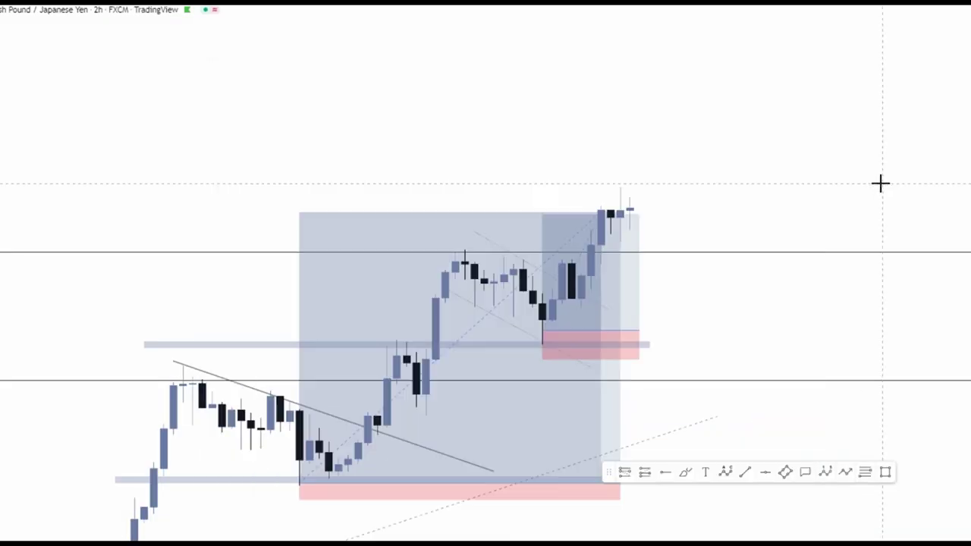
{"action": "type", "text": "US"}
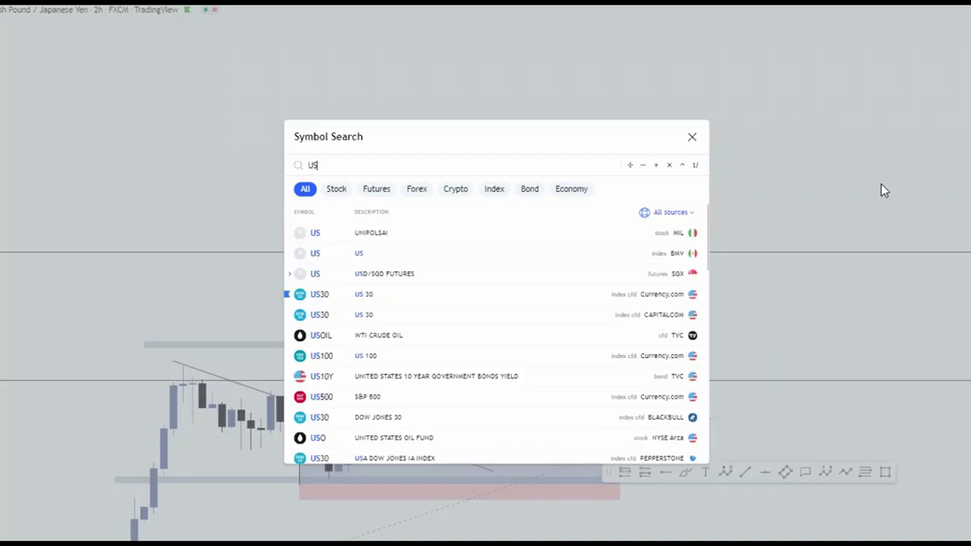
{"action": "left_click", "coordinate": [627, 100]}
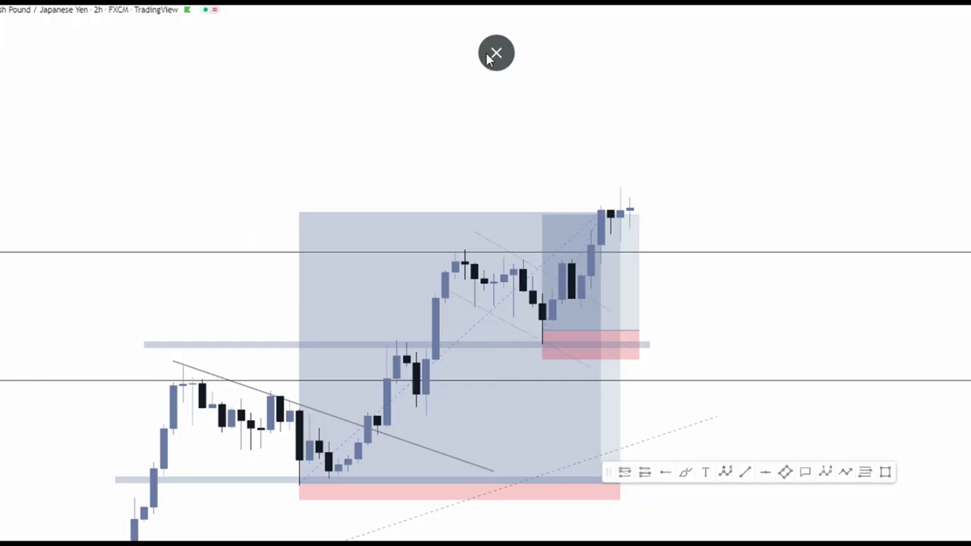
{"action": "left_click", "coordinate": [494, 53]}
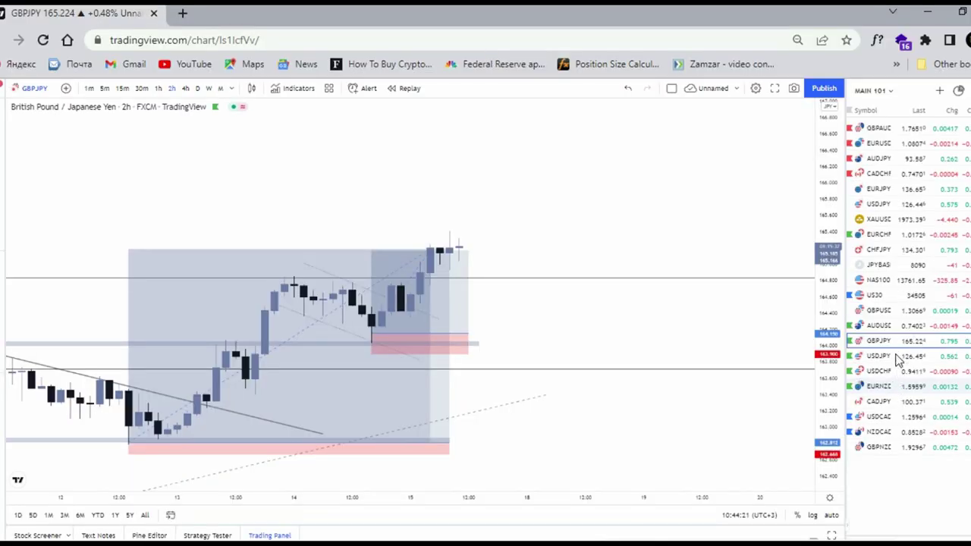
{"action": "left_click", "coordinate": [899, 358]}
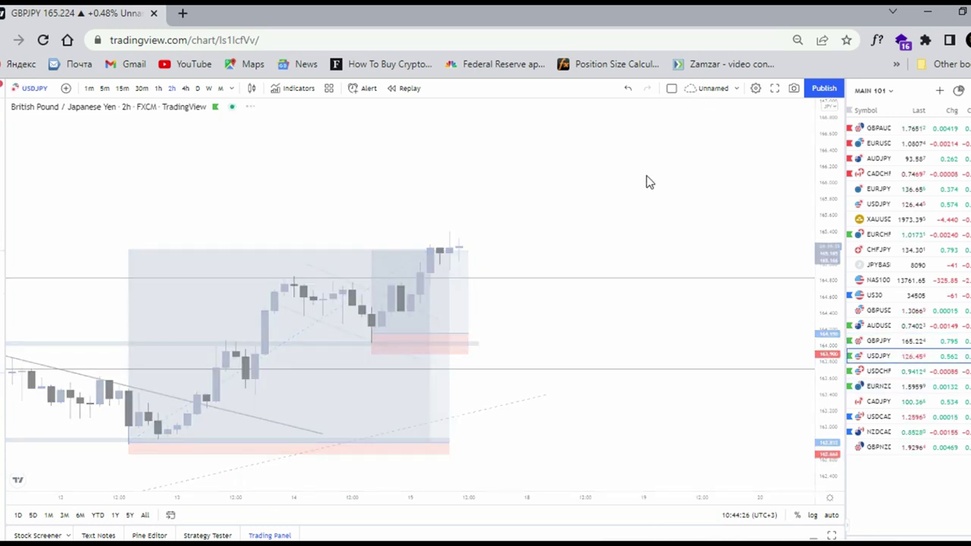
{"action": "left_click", "coordinate": [773, 93]}
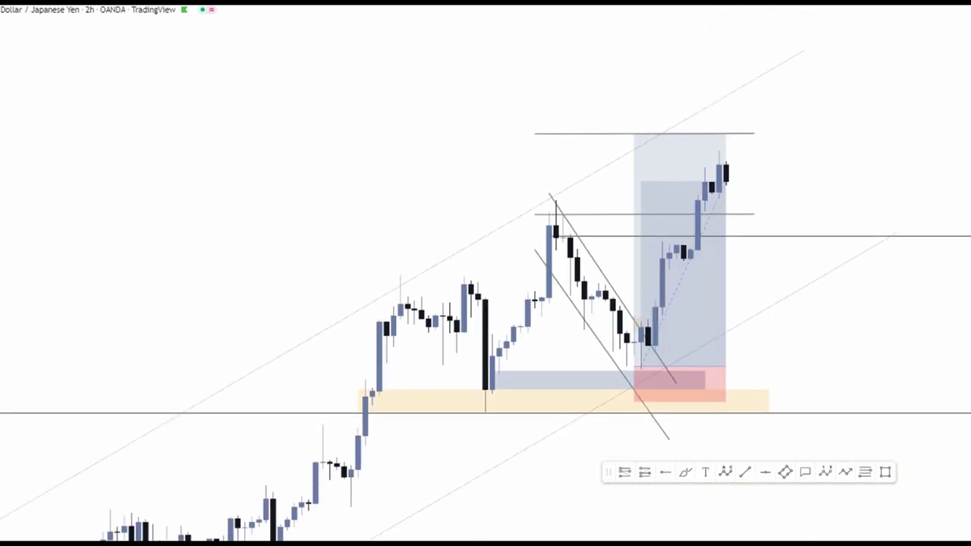
Raise the long position's target to the upper horizontal line and extend the position and the blue zone beyond the last candle
{"action": "scroll", "coordinate": [774, 222], "scroll_direction": "down", "scroll_amount": 2}
{"action": "left_click", "coordinate": [559, 410]}
{"action": "left_click", "coordinate": [620, 143]}
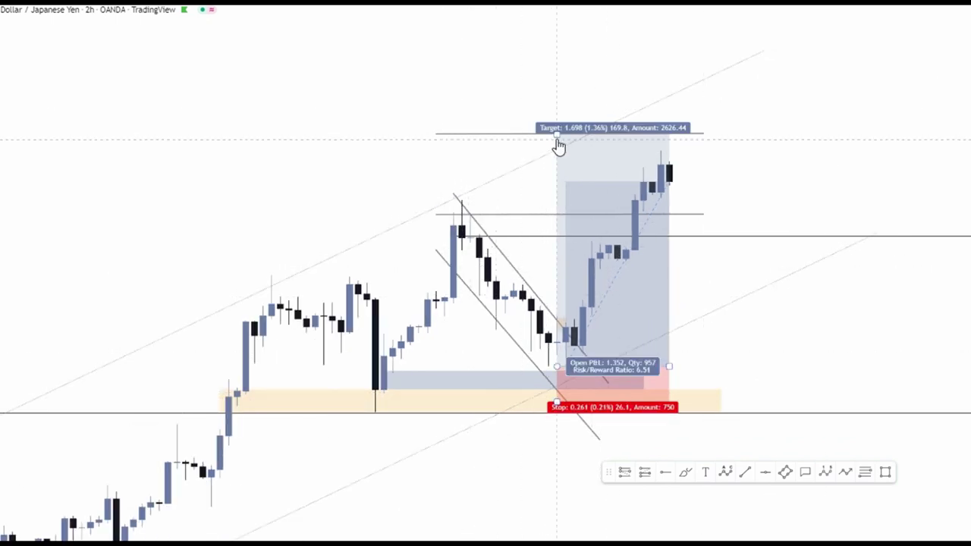
{"action": "mouse_move", "coordinate": [557, 134]}
{"action": "left_mouse_down"}
{"action": "mouse_move", "coordinate": [554, 149]}
{"action": "mouse_move", "coordinate": [554, 132]}
{"action": "left_mouse_up"}
{"action": "left_click", "coordinate": [752, 107]}
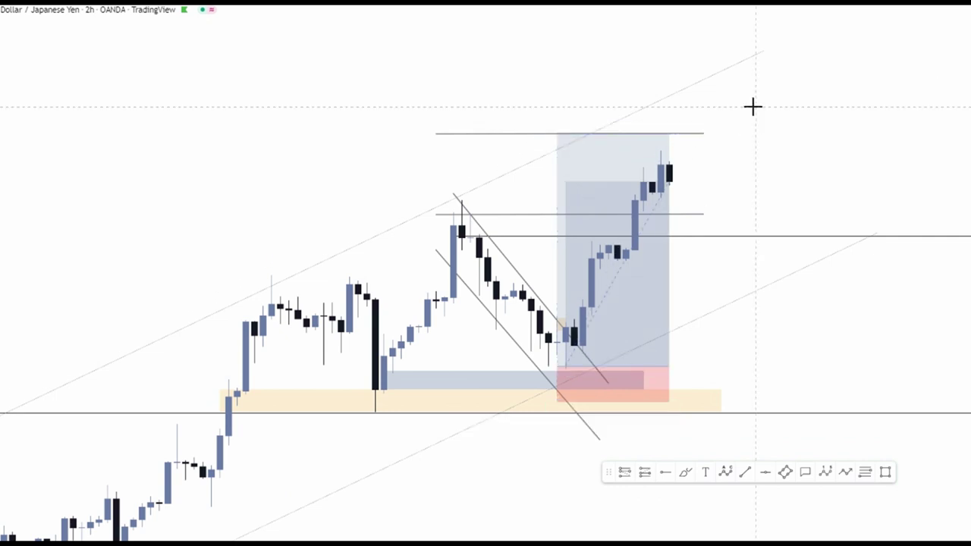
{"action": "mouse_move", "coordinate": [667, 371]}
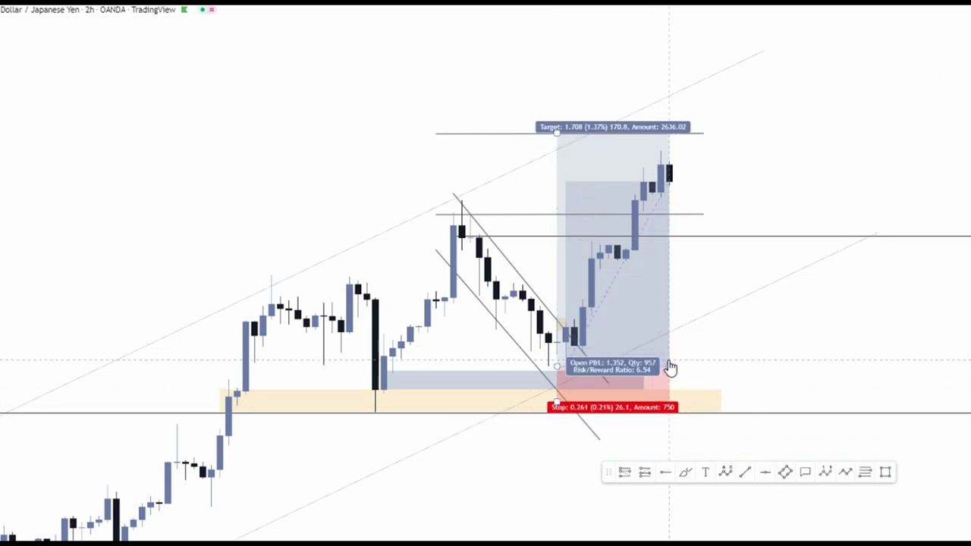
{"action": "mouse_move", "coordinate": [668, 367]}
{"action": "left_mouse_down"}
{"action": "mouse_move", "coordinate": [686, 367]}
{"action": "mouse_move", "coordinate": [641, 379]}
{"action": "mouse_move", "coordinate": [678, 378]}
{"action": "left_mouse_up"}
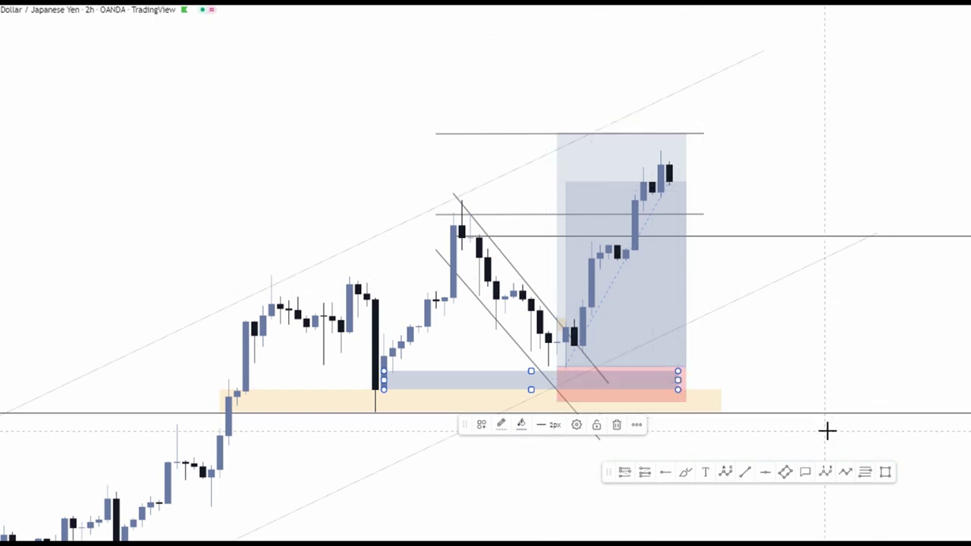
Sketch a three-segment arrow path that rises, pulls back and rises again on an empty chart area, and delete it
{"action": "left_click_drag", "start_coordinate": [840, 210], "coordinate": [802, 534]}
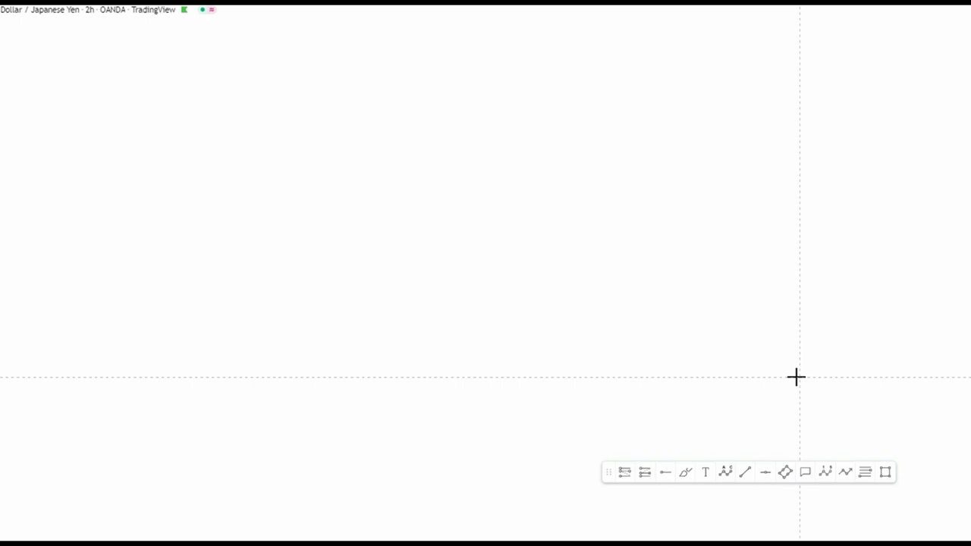
{"action": "left_click", "coordinate": [844, 472]}
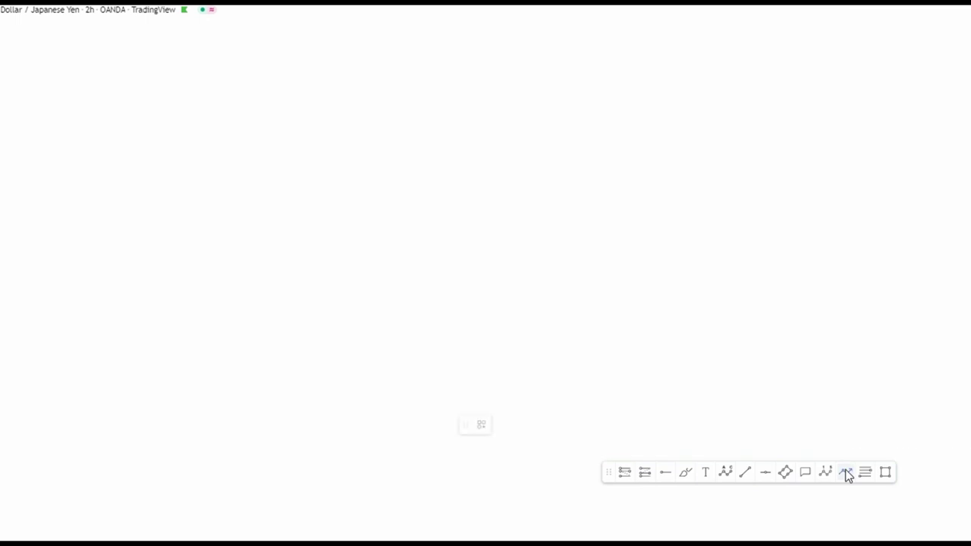
{"action": "left_click", "coordinate": [541, 358]}
{"action": "left_click", "coordinate": [592, 228]}
{"action": "left_click", "coordinate": [619, 287]}
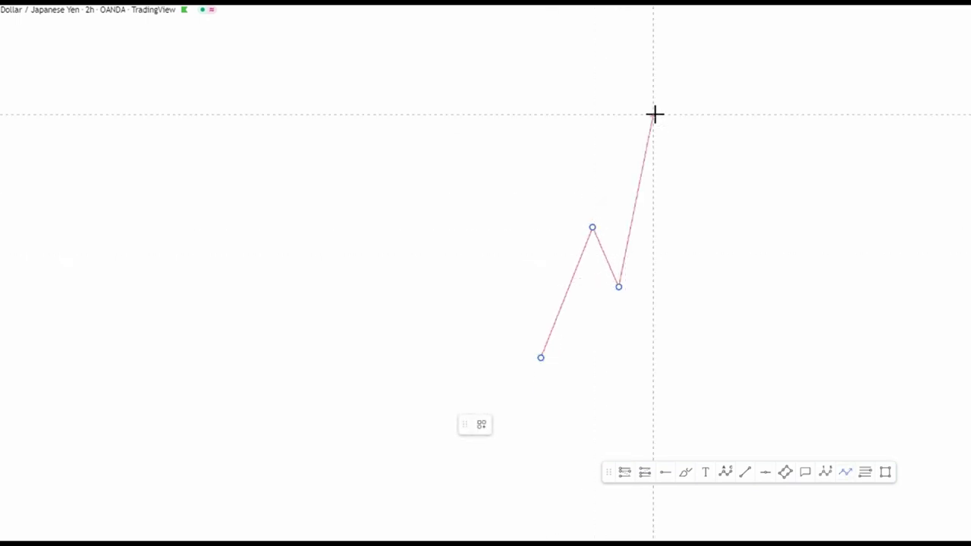
{"action": "left_click", "coordinate": [670, 156]}
{"action": "left_click", "coordinate": [748, 190]}
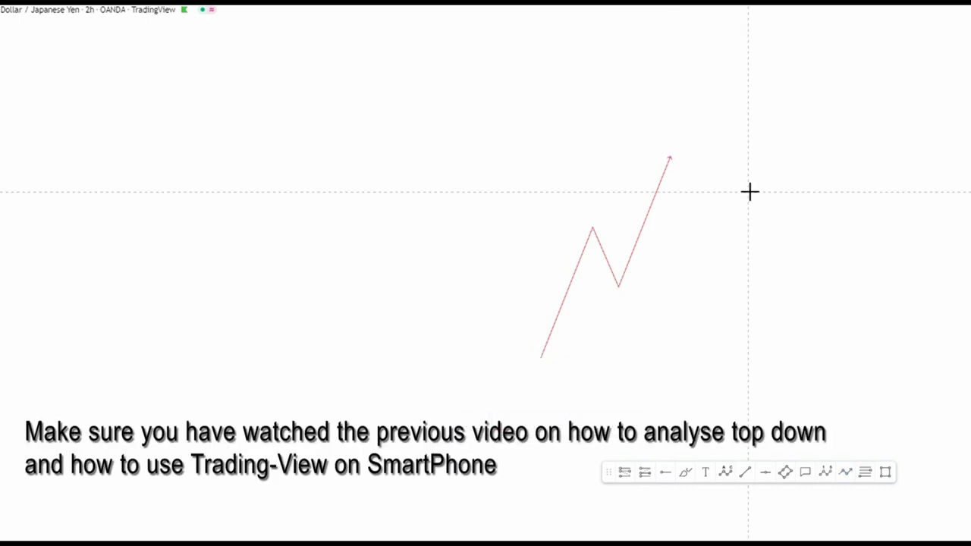
{"action": "left_click", "coordinate": [629, 264]}
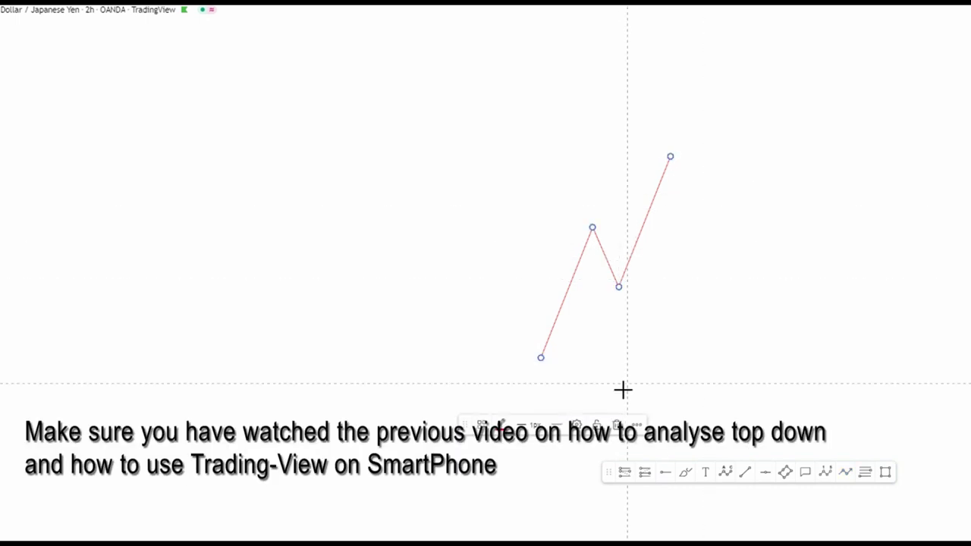
{"action": "left_click", "coordinate": [616, 426]}
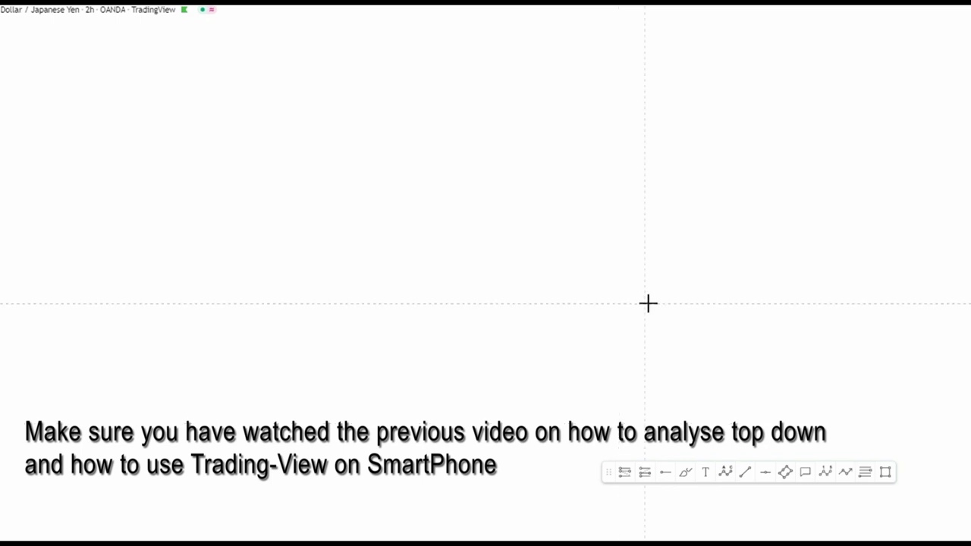
Leave full screen and choose Fib Retracement from the Fibonacci and Gann drawing tools
{"action": "left_click", "coordinate": [490, 48]}
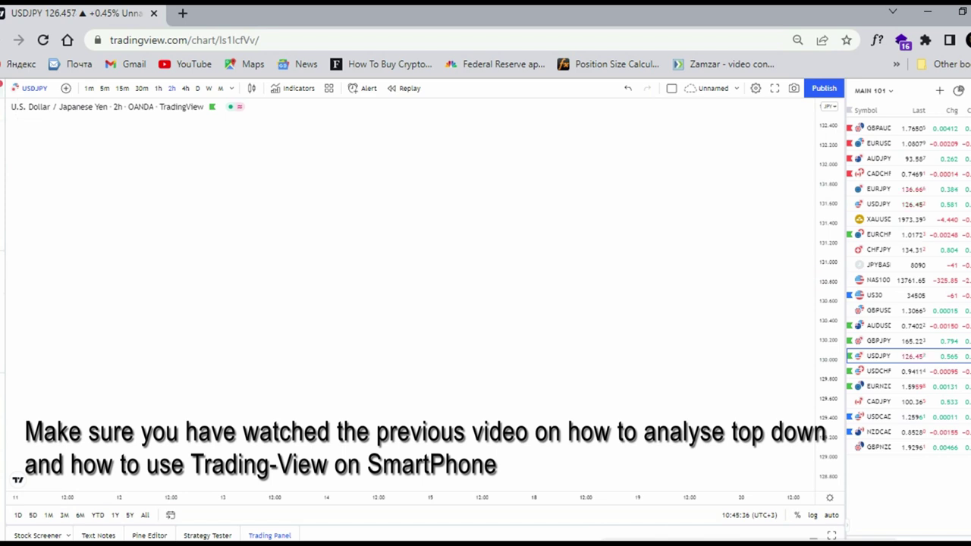
{"action": "left_click", "coordinate": [4, 88]}
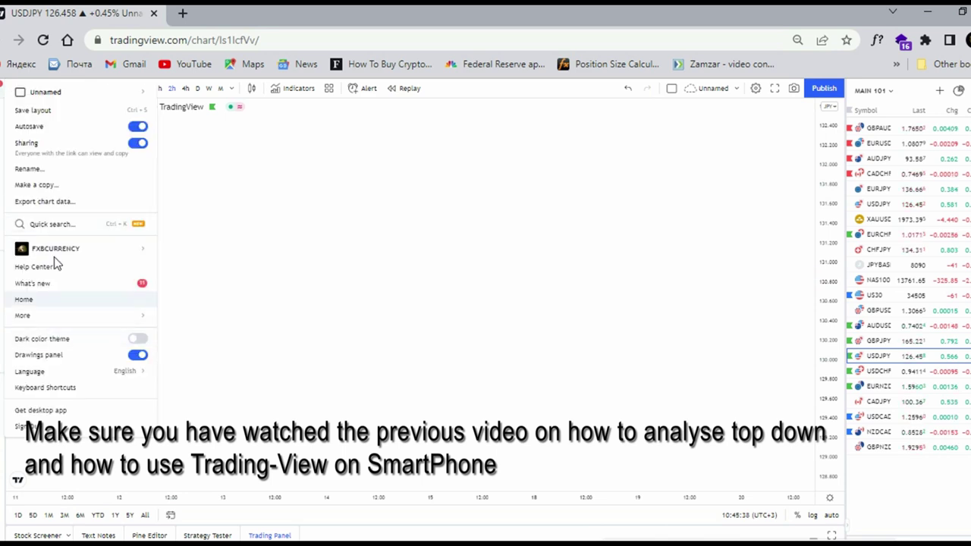
{"action": "mouse_move", "coordinate": [21, 99]}
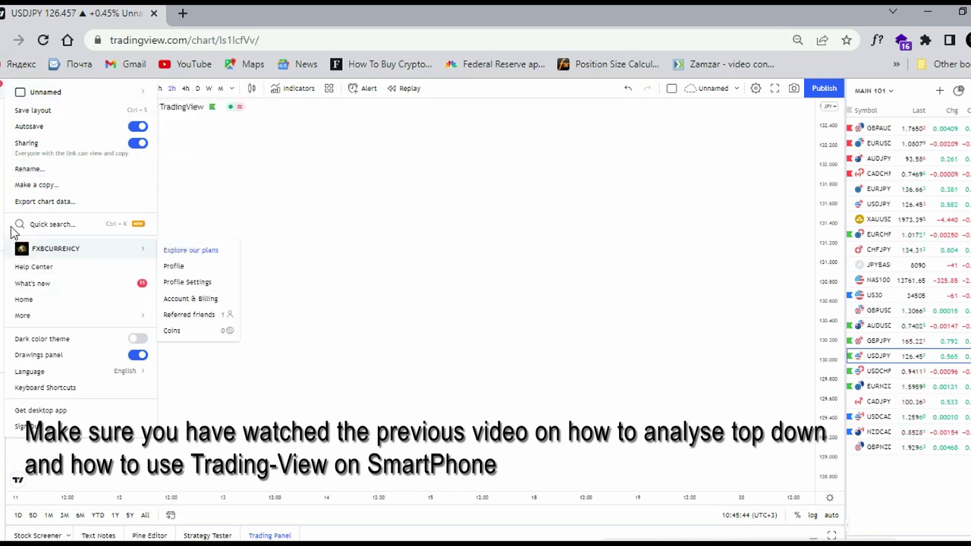
{"action": "left_click", "coordinate": [2, 149]}
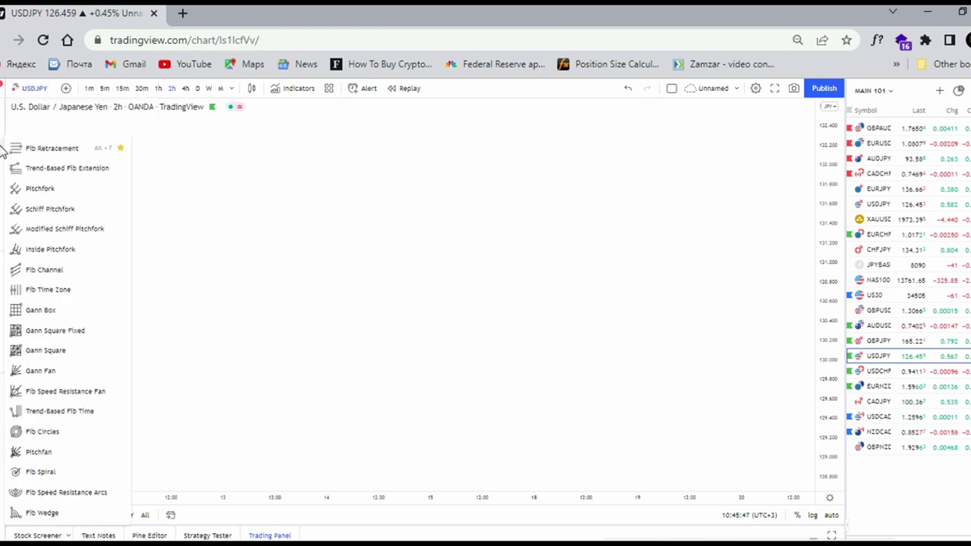
{"action": "left_click", "coordinate": [79, 147]}
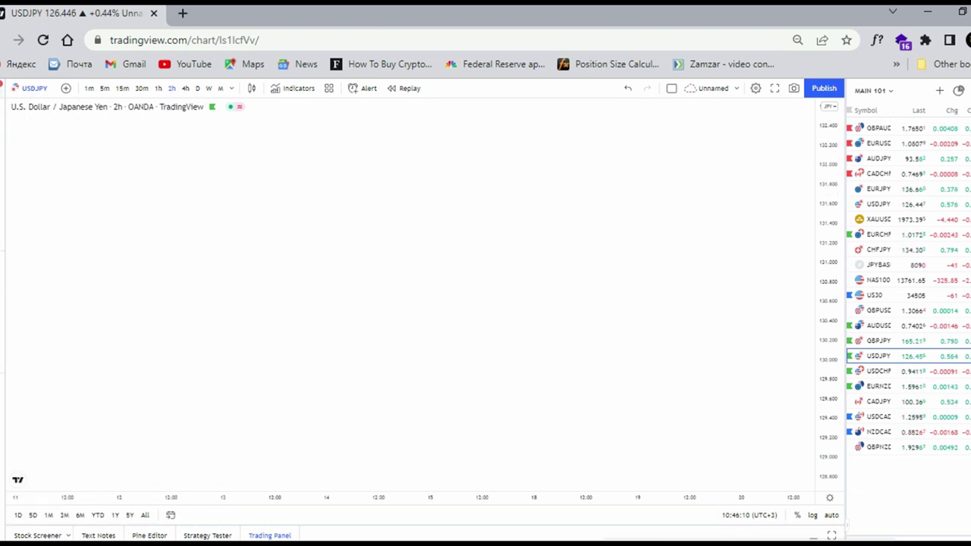
Turn off the display of the drawings panel
{"action": "left_click", "coordinate": [5, 88]}
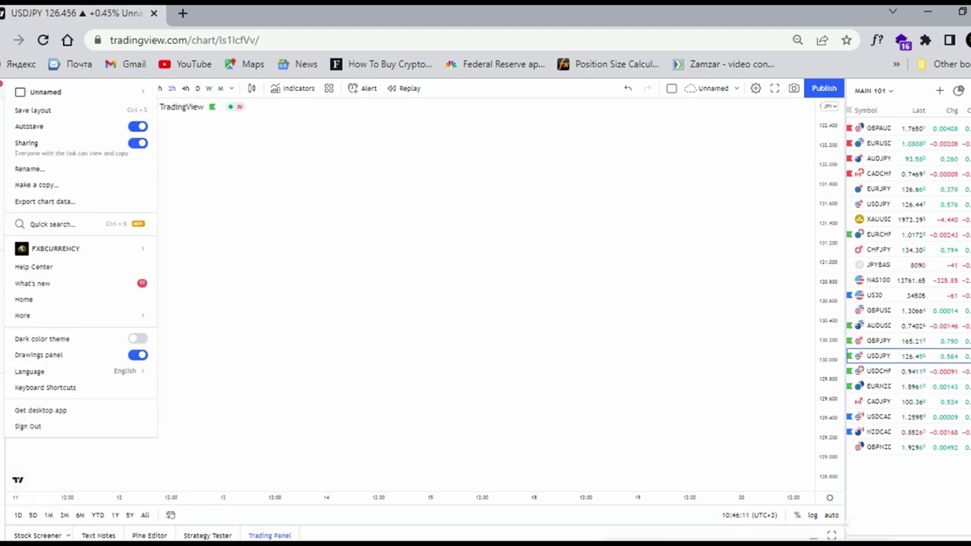
{"action": "left_click", "coordinate": [138, 355]}
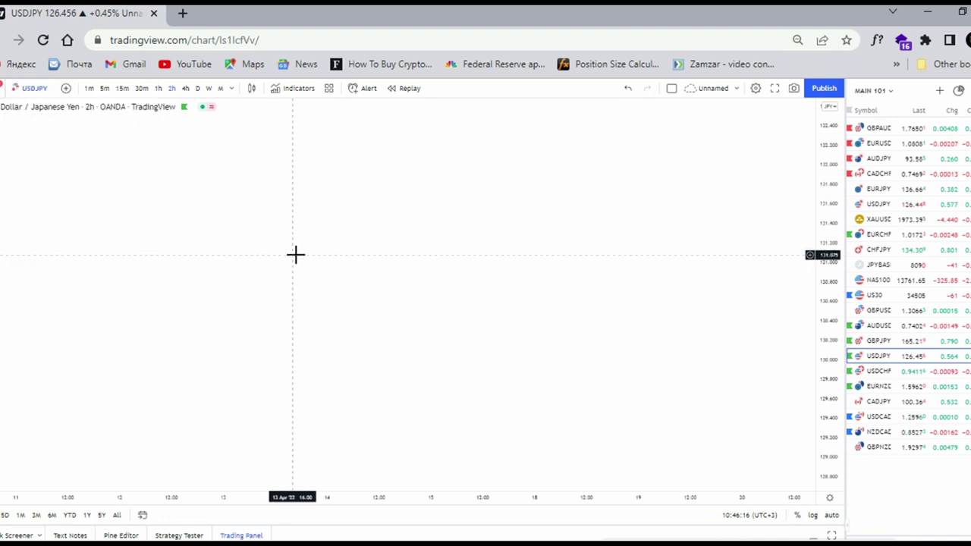
Enter full screen and draw a Fib Retracement rising from a low to a high on the empty chart area
{"action": "left_click", "coordinate": [772, 88]}
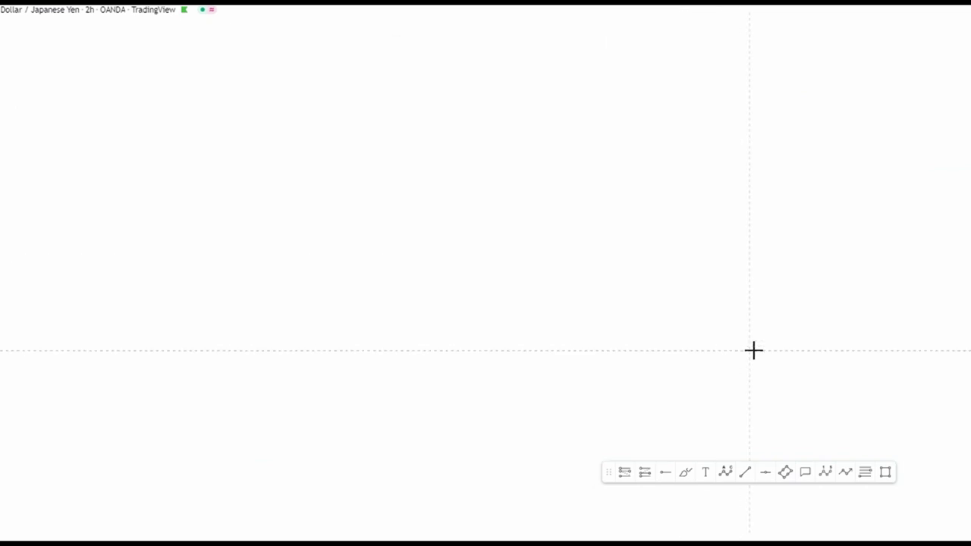
{"action": "left_click", "coordinate": [865, 472]}
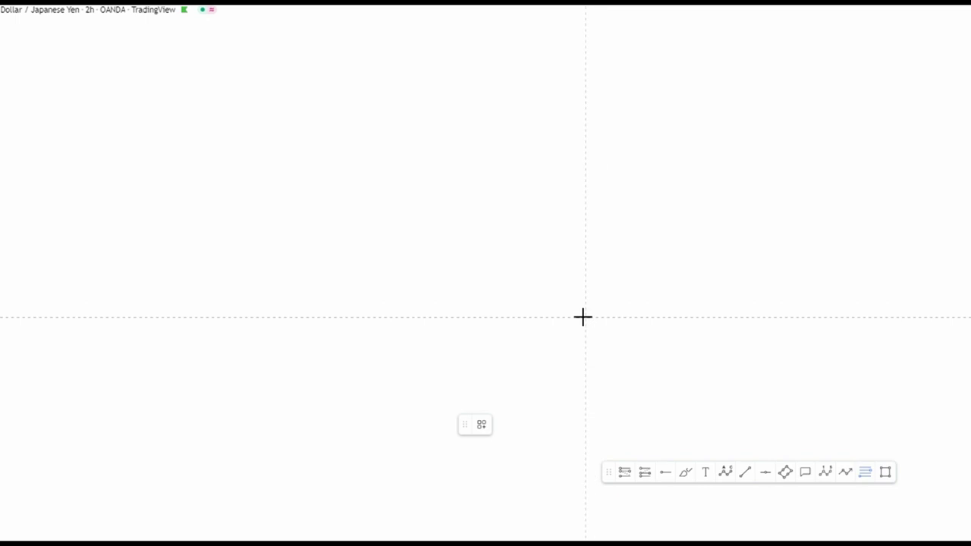
{"action": "left_click", "coordinate": [584, 317]}
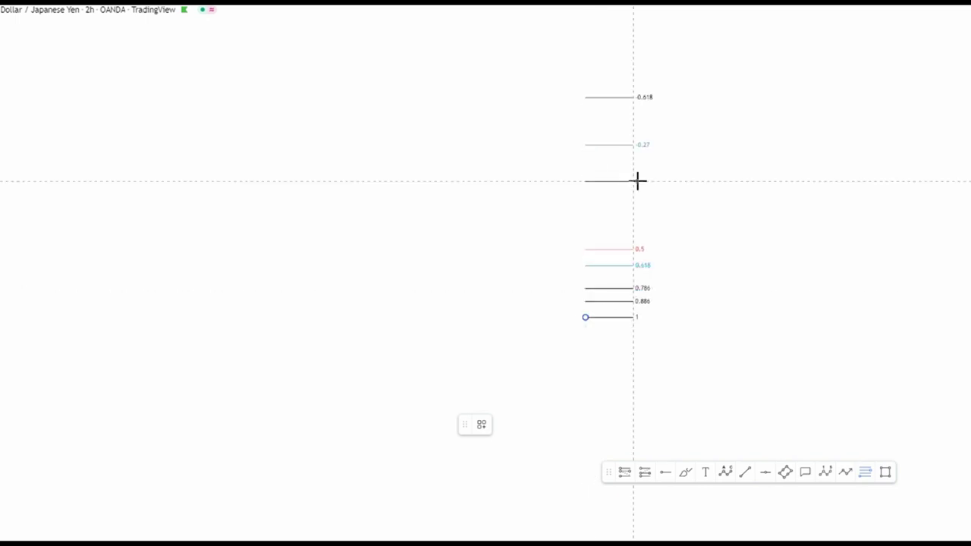
{"action": "left_click", "coordinate": [730, 226]}
{"action": "left_click", "coordinate": [892, 167]}
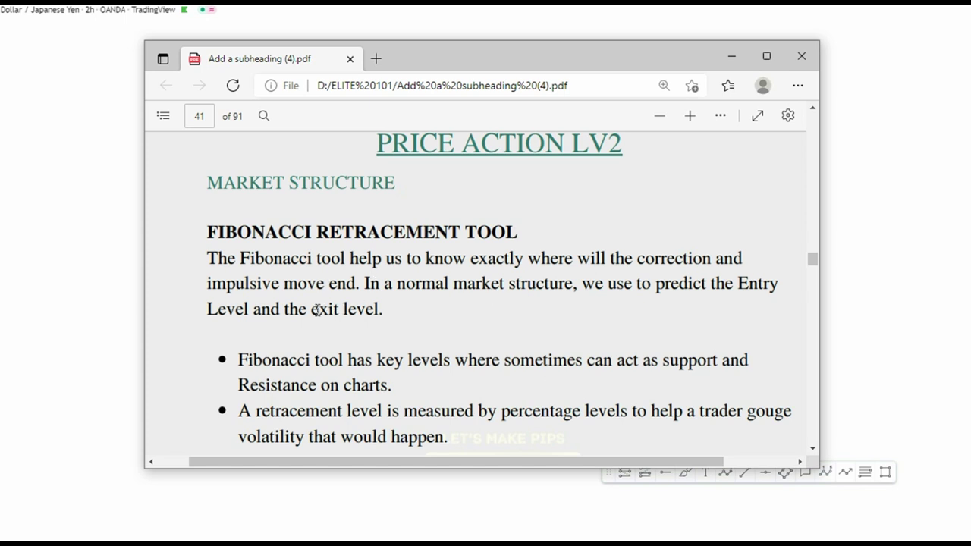
Read the Fibonacci Retracement Tool notes on page 41 of the PDF, highlighting key terms such as support and Resistance, and minimise the document
{"action": "left_click_drag", "start_coordinate": [311, 310], "coordinate": [344, 312]}
{"action": "left_click_drag", "start_coordinate": [207, 309], "coordinate": [249, 309]}
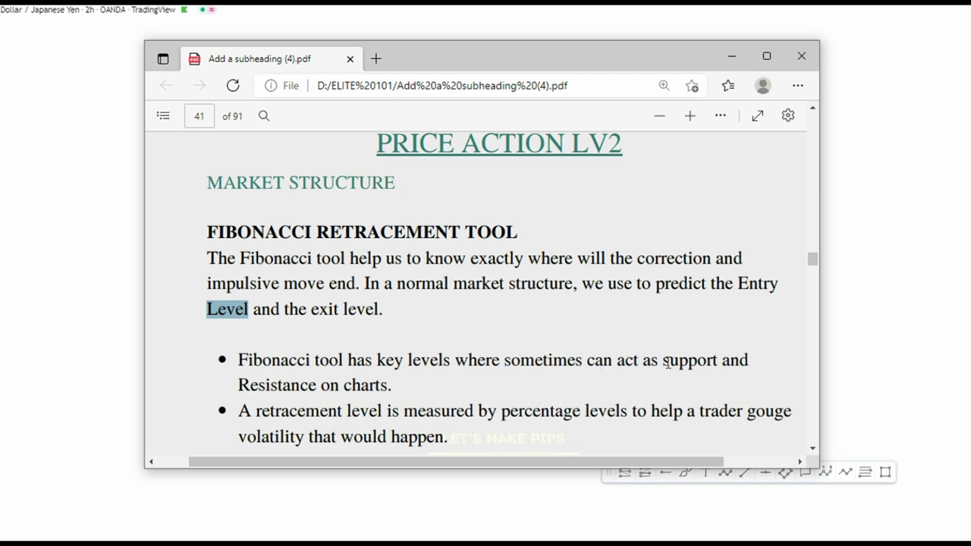
{"action": "left_click_drag", "start_coordinate": [664, 362], "coordinate": [717, 363]}
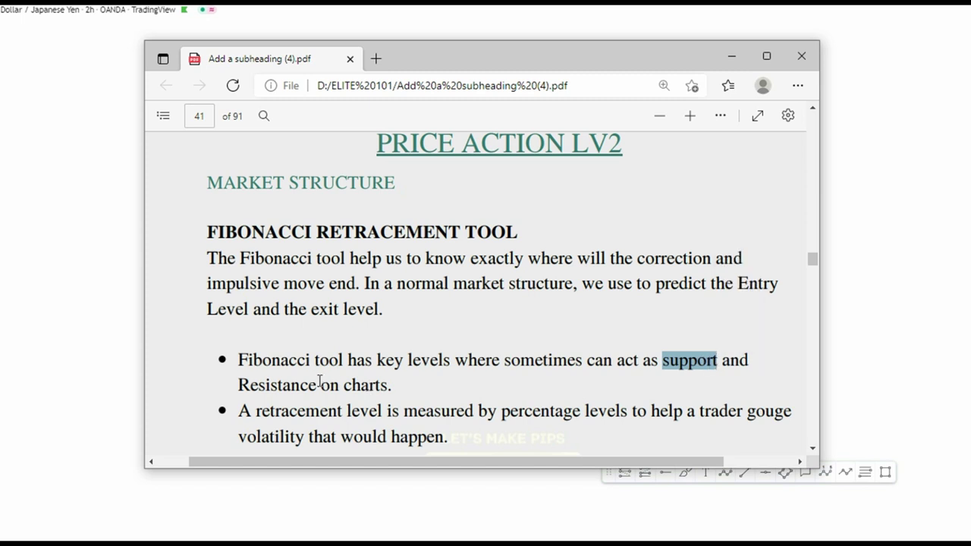
{"action": "left_click_drag", "start_coordinate": [317, 384], "coordinate": [250, 389]}
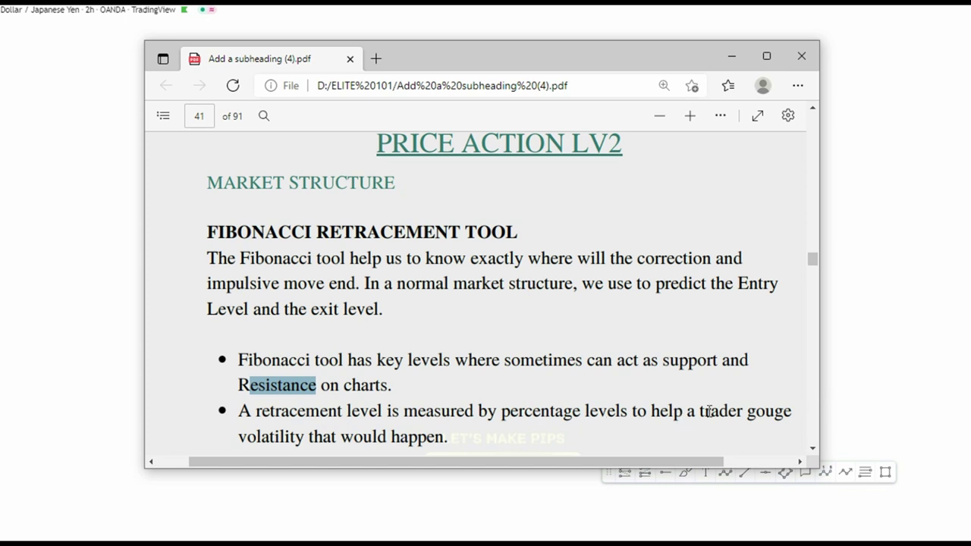
{"action": "left_click_drag", "start_coordinate": [747, 411], "coordinate": [780, 418]}
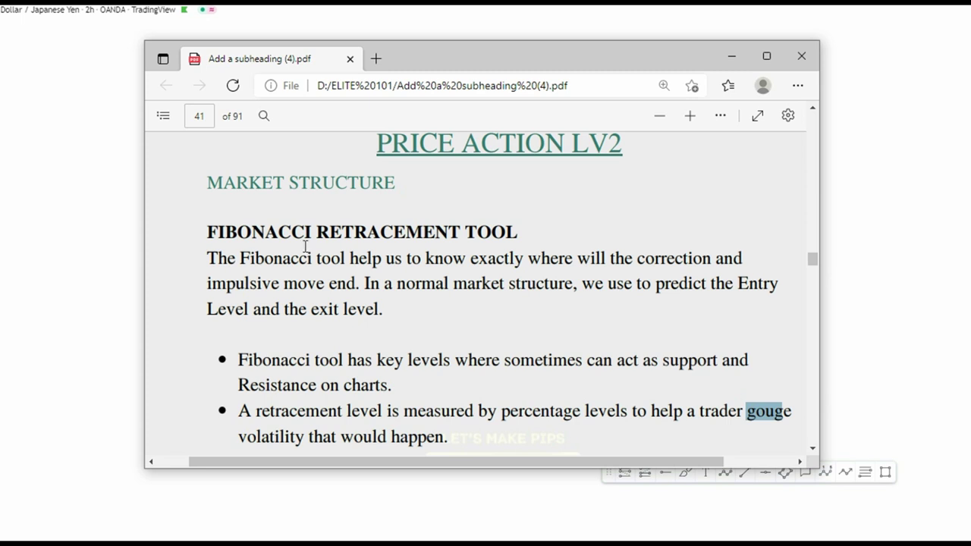
{"action": "left_click", "coordinate": [457, 317]}
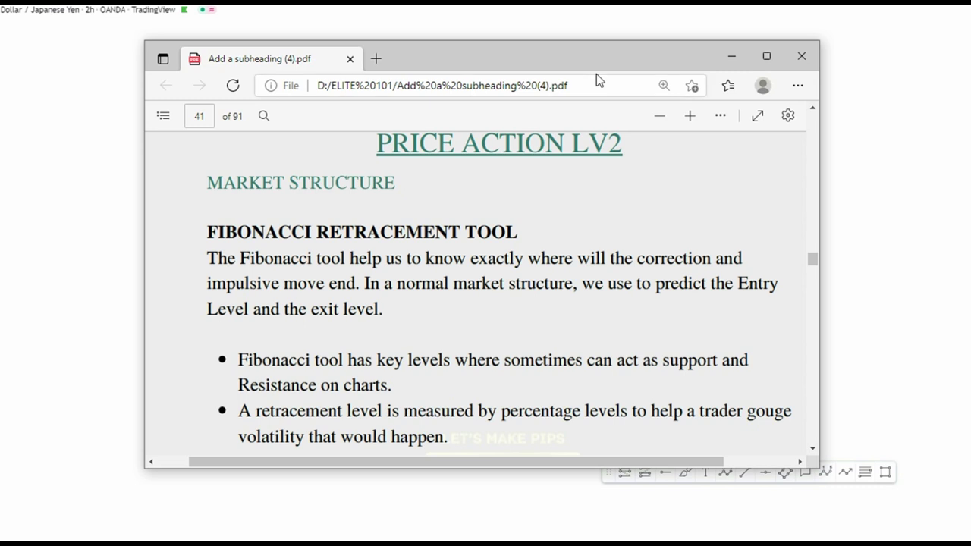
{"action": "left_click", "coordinate": [733, 57]}
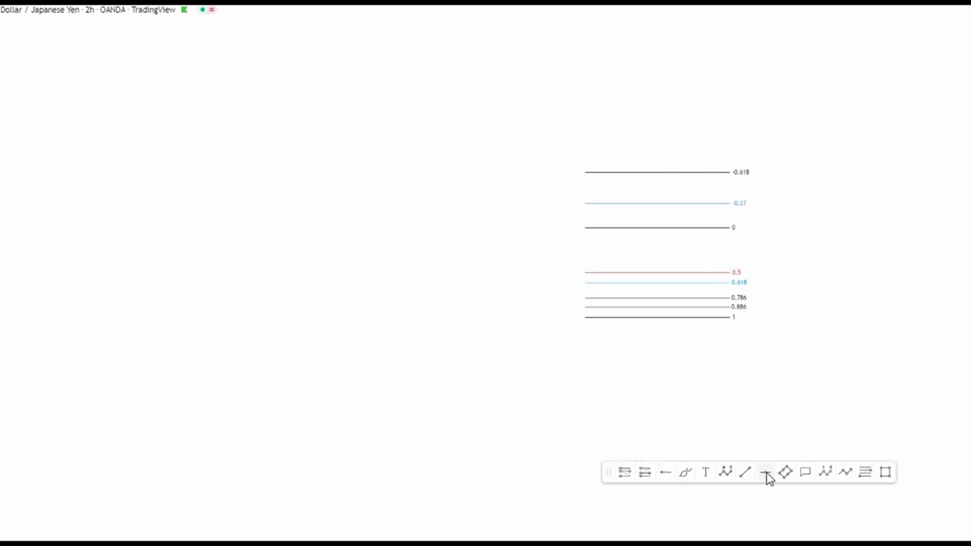
Mark the -0.618, -0.27 and 0.618 Fibonacci levels with the Brush and sketch a price path dipping to 0.618 and rising past -0.618
{"action": "left_click", "coordinate": [848, 471]}
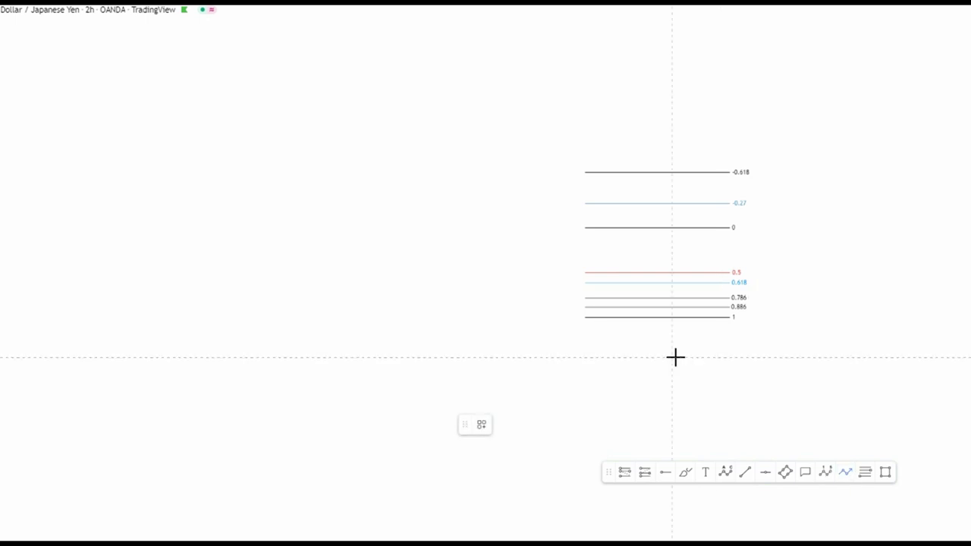
{"action": "left_click", "coordinate": [691, 470]}
{"action": "mouse_move", "coordinate": [734, 159]}
{"action": "left_mouse_down"}
{"action": "mouse_move", "coordinate": [726, 168]}
{"action": "mouse_move", "coordinate": [746, 171]}
{"action": "mouse_move", "coordinate": [730, 164]}
{"action": "mouse_move", "coordinate": [728, 208]}
{"action": "mouse_move", "coordinate": [748, 201]}
{"action": "mouse_move", "coordinate": [730, 197]}
{"action": "left_mouse_up"}
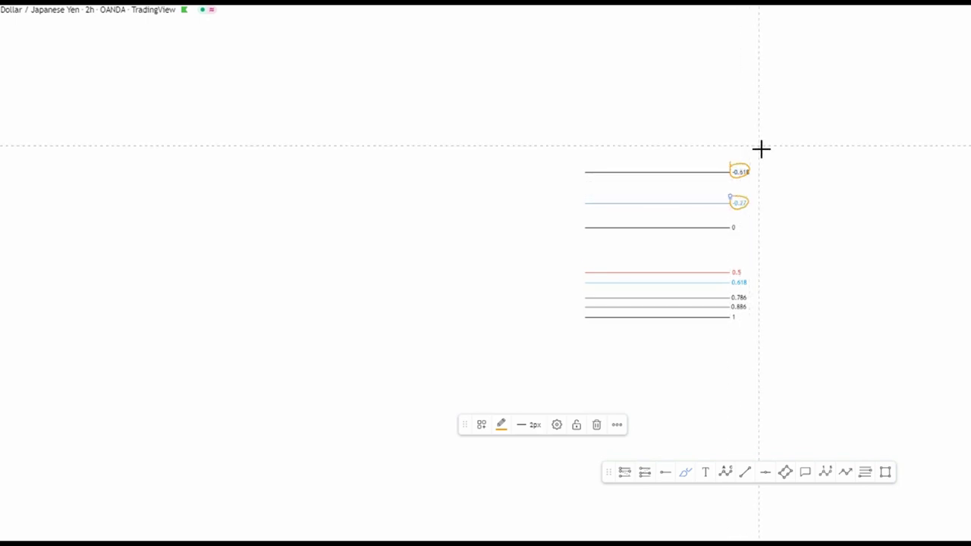
{"action": "left_click_drag", "start_coordinate": [760, 155], "coordinate": [761, 212]}
{"action": "left_click_drag", "start_coordinate": [747, 264], "coordinate": [746, 289]}
{"action": "mouse_move", "coordinate": [633, 252]}
{"action": "left_mouse_down"}
{"action": "mouse_move", "coordinate": [661, 280]}
{"action": "mouse_move", "coordinate": [679, 157]}
{"action": "left_mouse_up"}
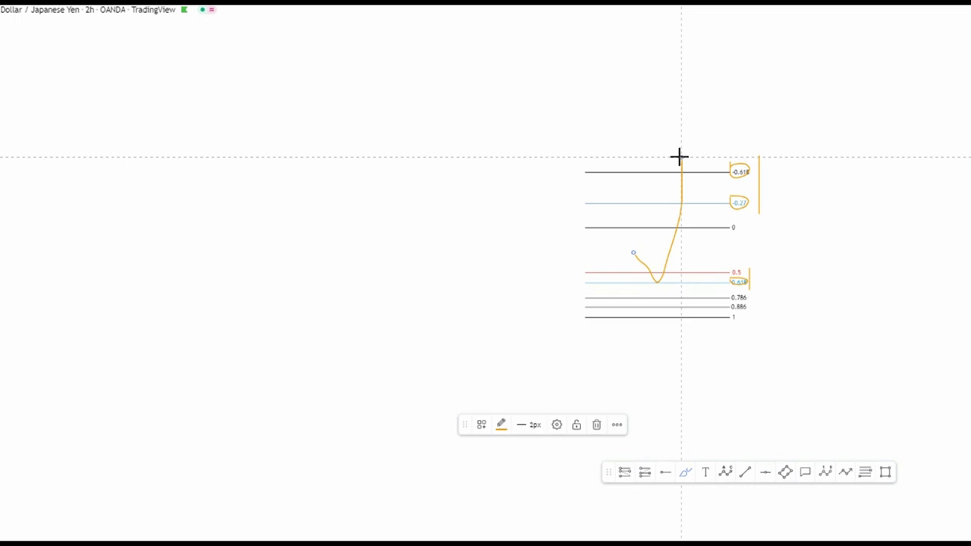
Undo the brush marks and the Fib Retracement to clear the chart area
{"action": "key", "text": "ctrl+z"}
{"action": "key", "text": "ctrl+z"}
{"action": "key", "text": "ctrl+z"}
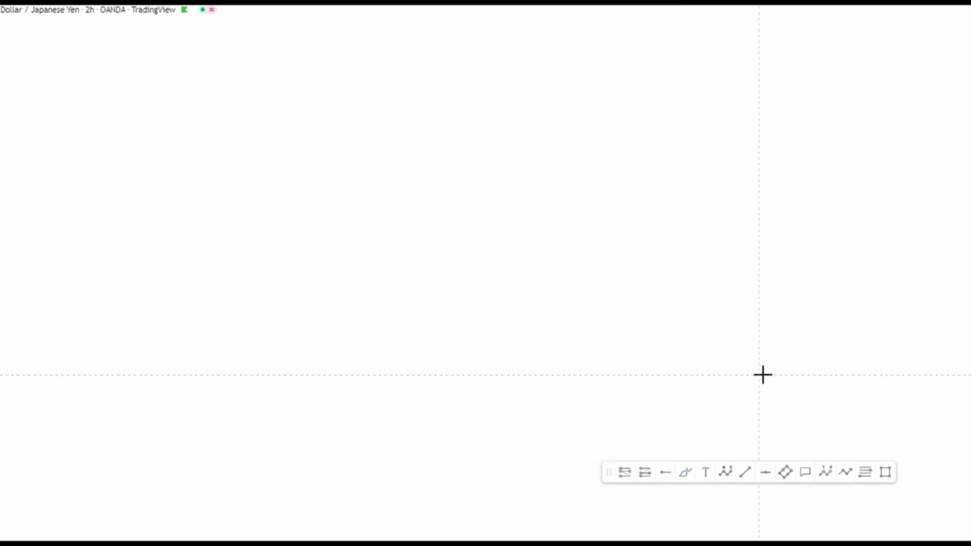
Draw a five-segment rising arrow path with two pullbacks, the second one returning to the level of the first peak
{"action": "left_click", "coordinate": [845, 472]}
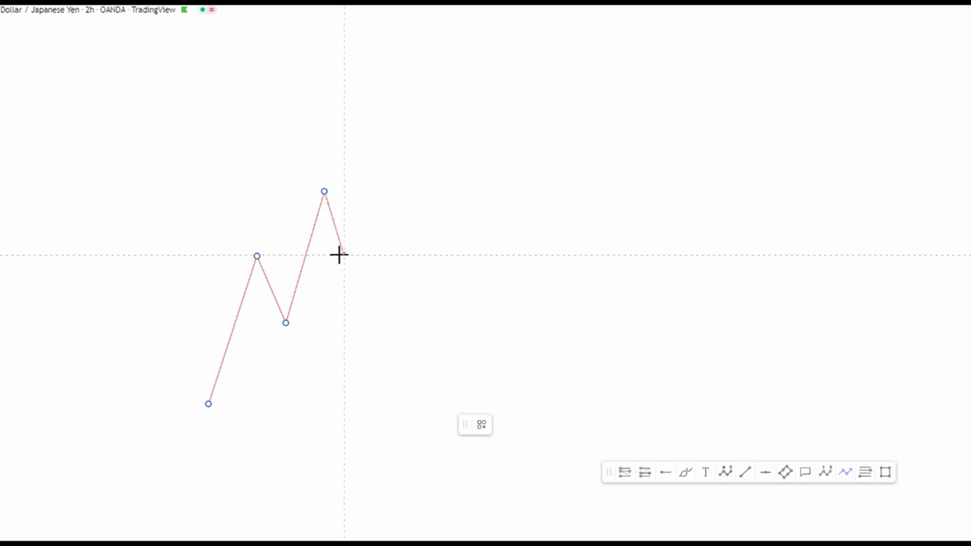
{"action": "left_click", "coordinate": [344, 254]}
{"action": "double_click", "coordinate": [392, 119]}
{"action": "left_click", "coordinate": [464, 196]}
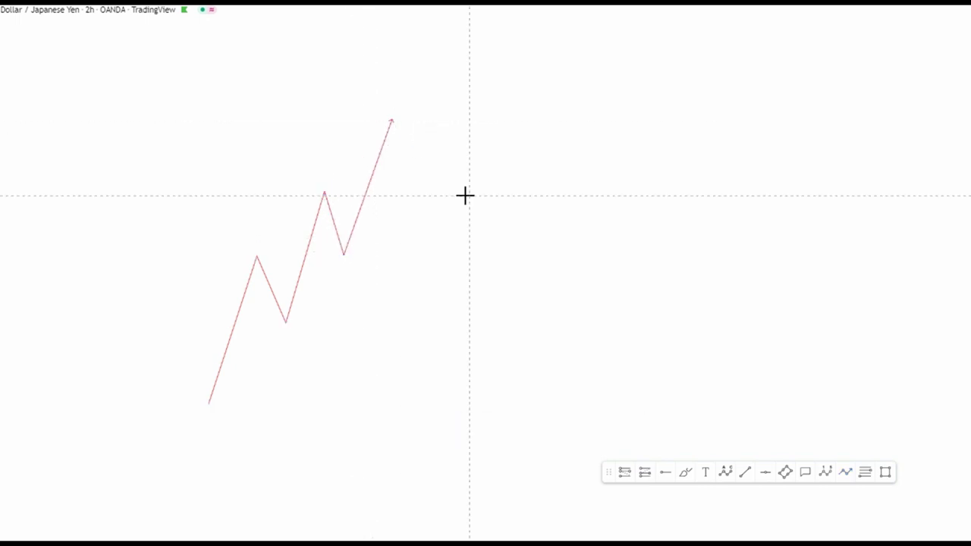
Draw a second five-segment rising arrow path beside the first, with its second pullback stopping above the first peak
{"action": "left_click", "coordinate": [846, 472]}
{"action": "left_click", "coordinate": [354, 406]}
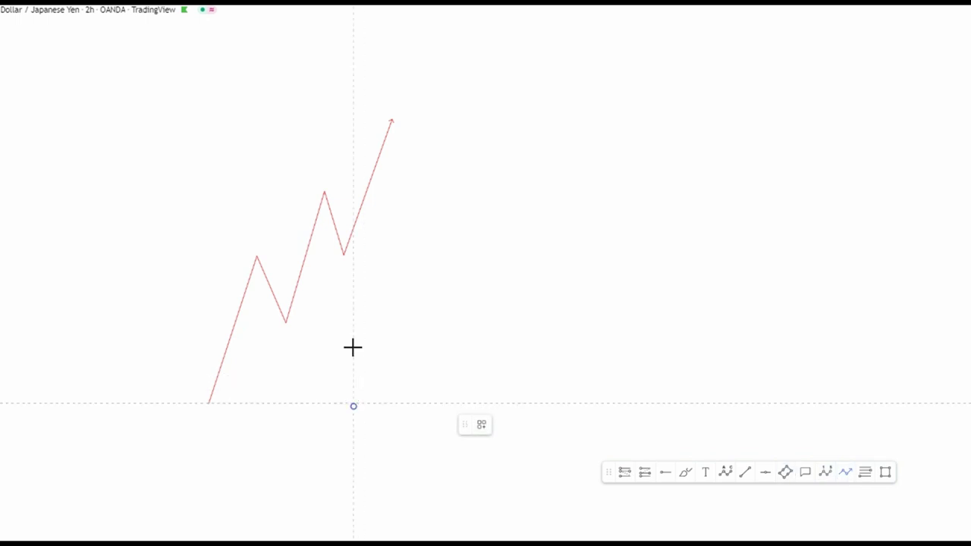
{"action": "left_click", "coordinate": [421, 257]}
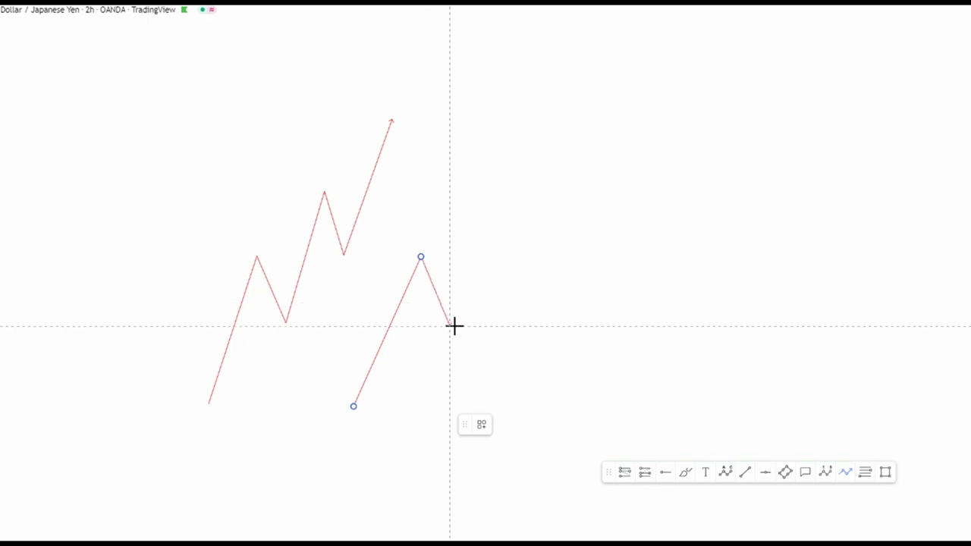
{"action": "left_click", "coordinate": [449, 320]}
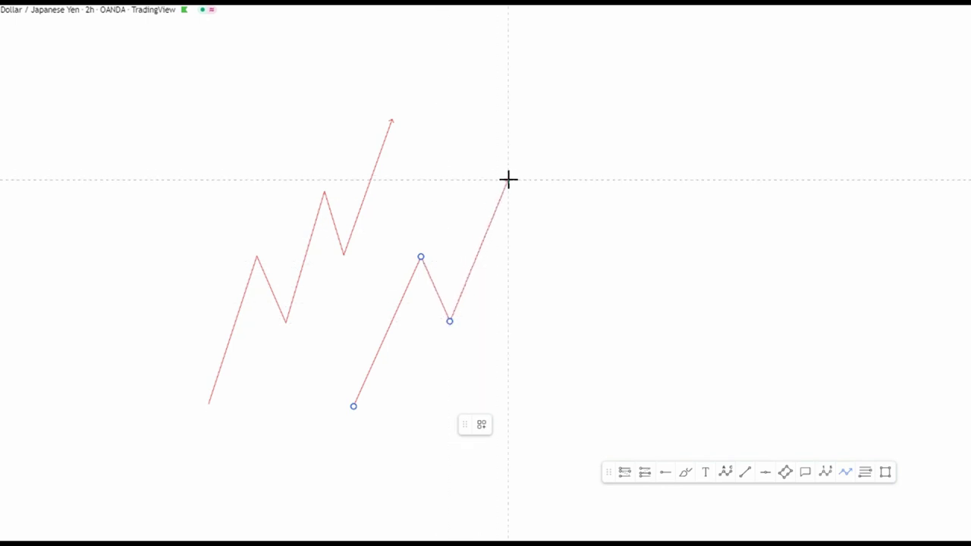
{"action": "left_click", "coordinate": [508, 170]}
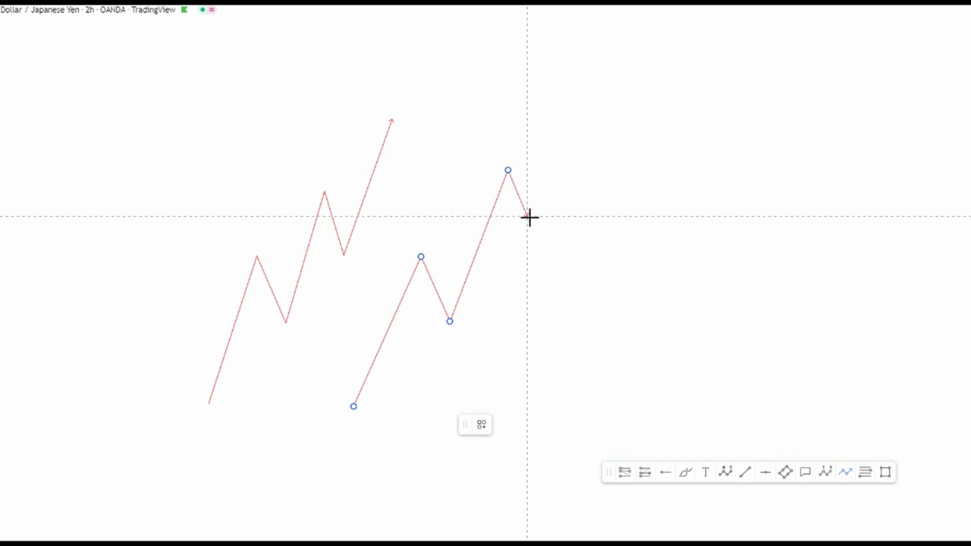
{"action": "left_click", "coordinate": [526, 219]}
{"action": "double_click", "coordinate": [565, 115]}
{"action": "left_click", "coordinate": [624, 195]}
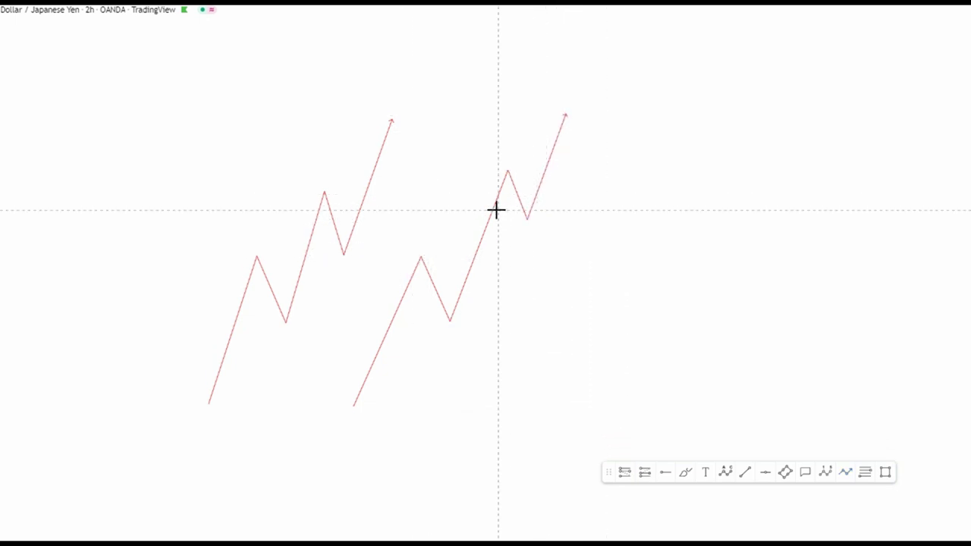
Draw a third rising arrow path of seven segments with three deep pullbacks to the right of the other two
{"action": "left_click", "coordinate": [846, 472]}
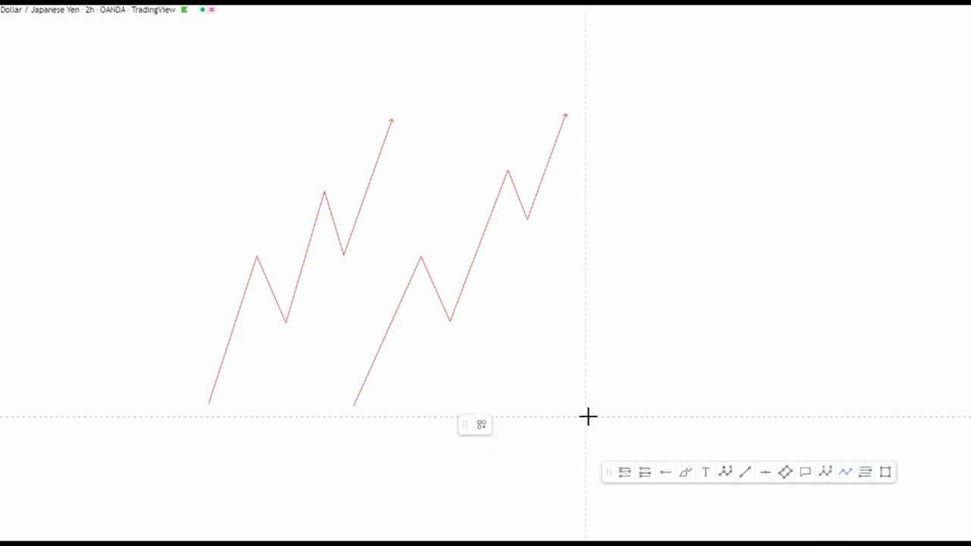
{"action": "left_click", "coordinate": [596, 410]}
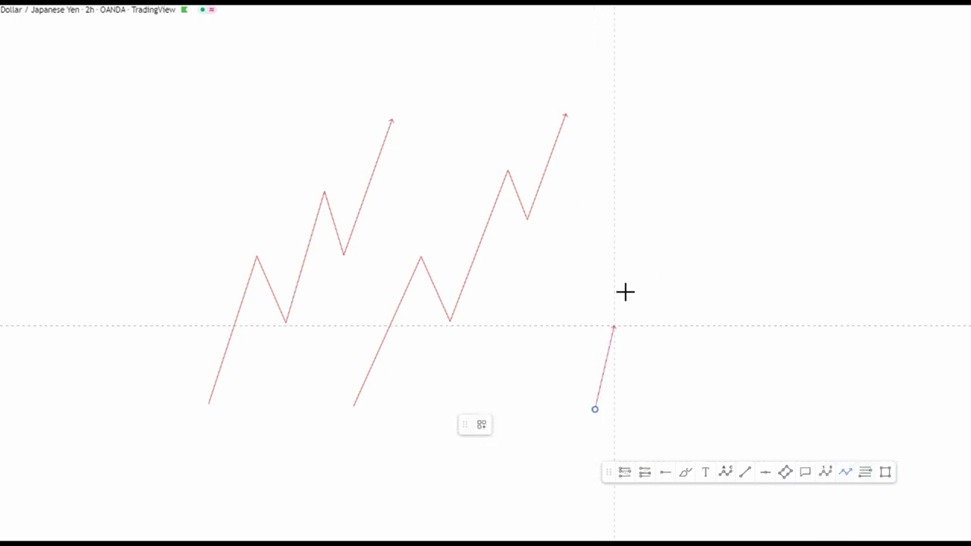
{"action": "left_click", "coordinate": [652, 259]}
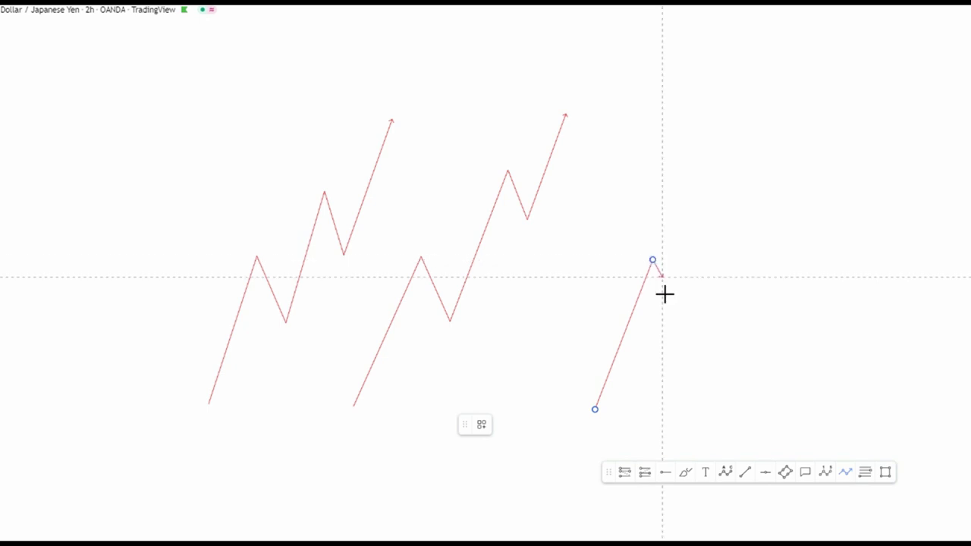
{"action": "left_click", "coordinate": [680, 373]}
{"action": "left_click", "coordinate": [751, 165]}
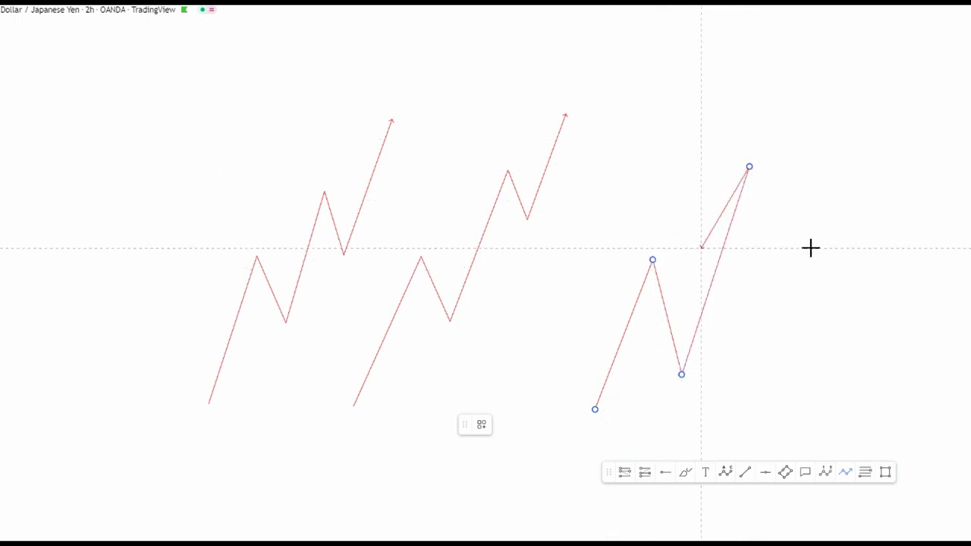
{"action": "double_click", "coordinate": [767, 342]}
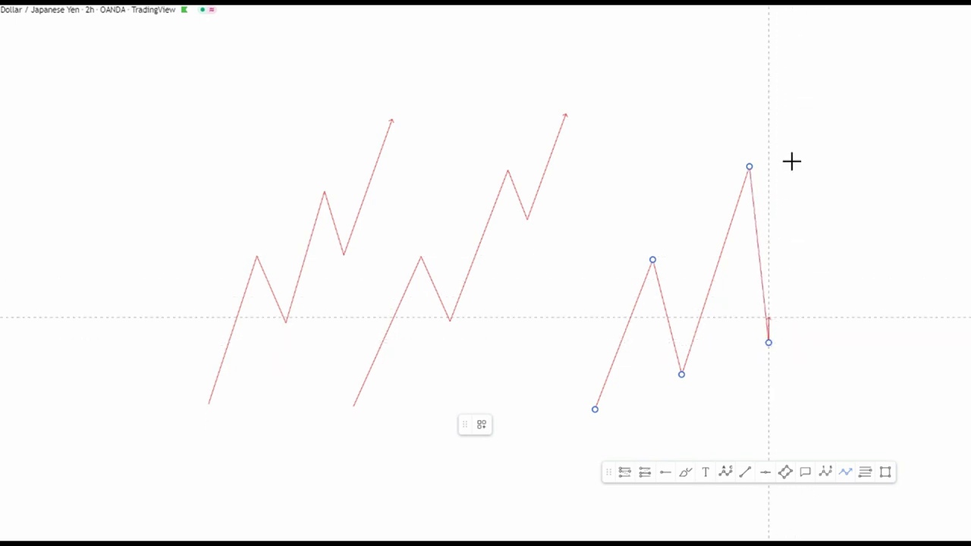
{"action": "left_click", "coordinate": [807, 56]}
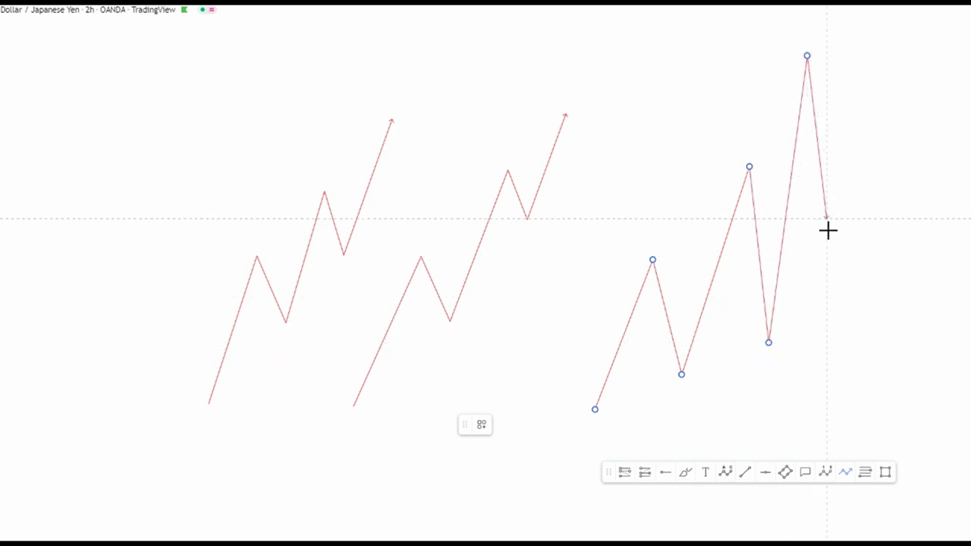
{"action": "left_click", "coordinate": [845, 271]}
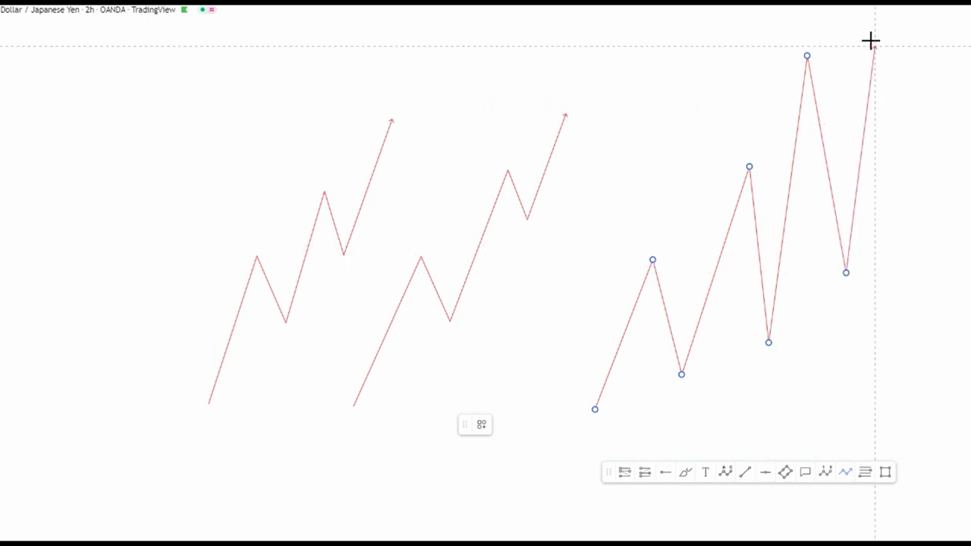
{"action": "double_click", "coordinate": [874, 15]}
{"action": "left_click", "coordinate": [908, 156]}
Draw a thin rectangle at the first peak of the first arrow path, extending it past the second pullback low
{"action": "scroll", "coordinate": [907, 156], "scroll_direction": "up", "scroll_amount": 3}
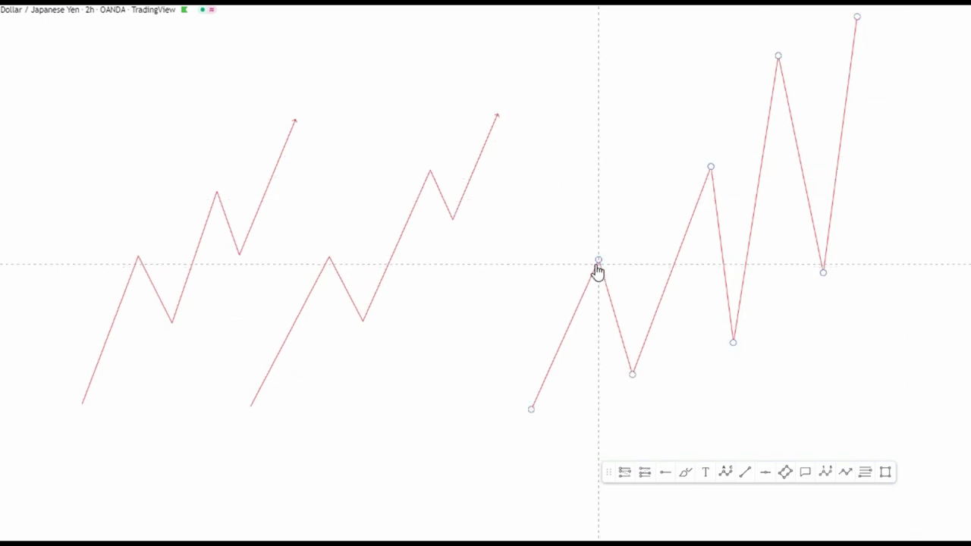
{"action": "scroll", "coordinate": [596, 266], "scroll_direction": "down", "scroll_amount": 2}
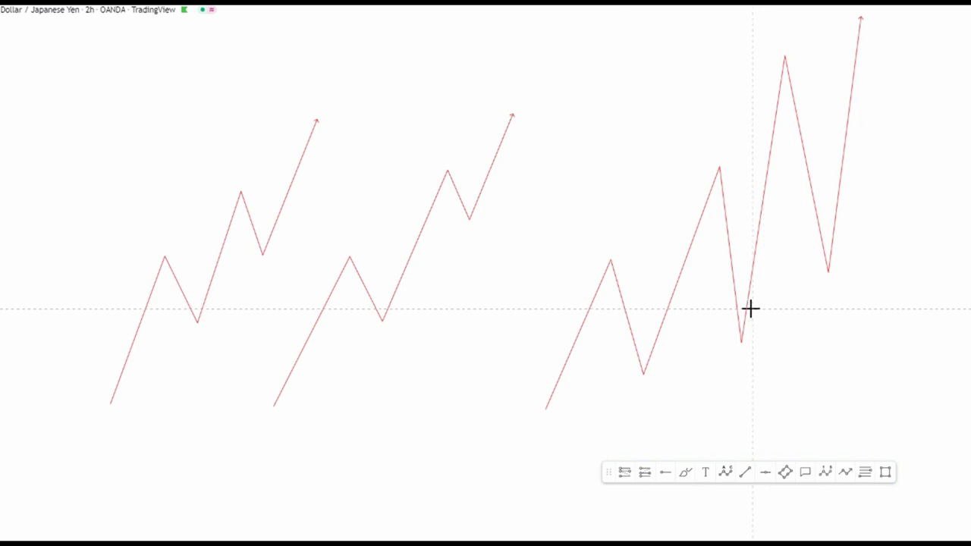
{"action": "left_click", "coordinate": [885, 472]}
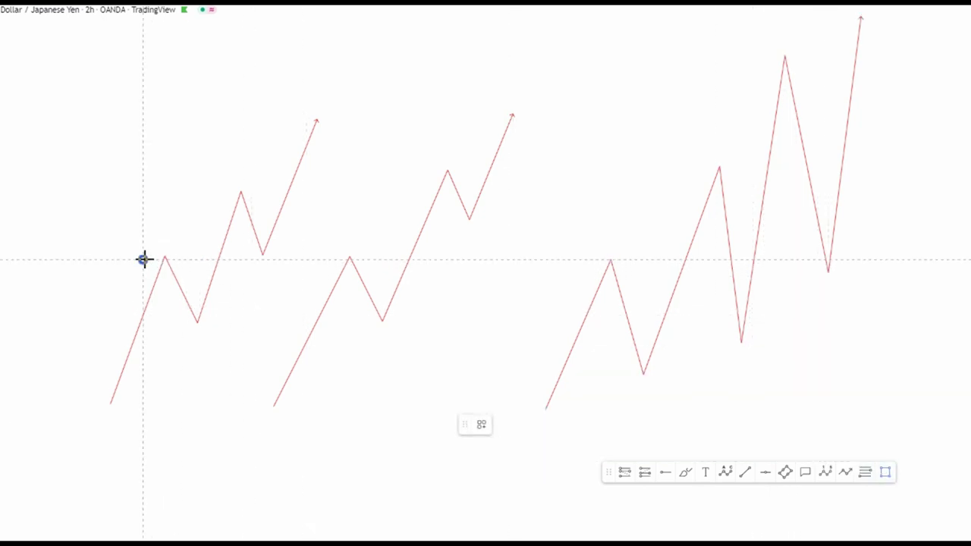
{"action": "mouse_move", "coordinate": [144, 259]}
{"action": "left_mouse_down"}
{"action": "mouse_move", "coordinate": [265, 245]}
{"action": "mouse_move", "coordinate": [295, 257]}
{"action": "left_mouse_up"}
{"action": "left_click", "coordinate": [310, 230]}
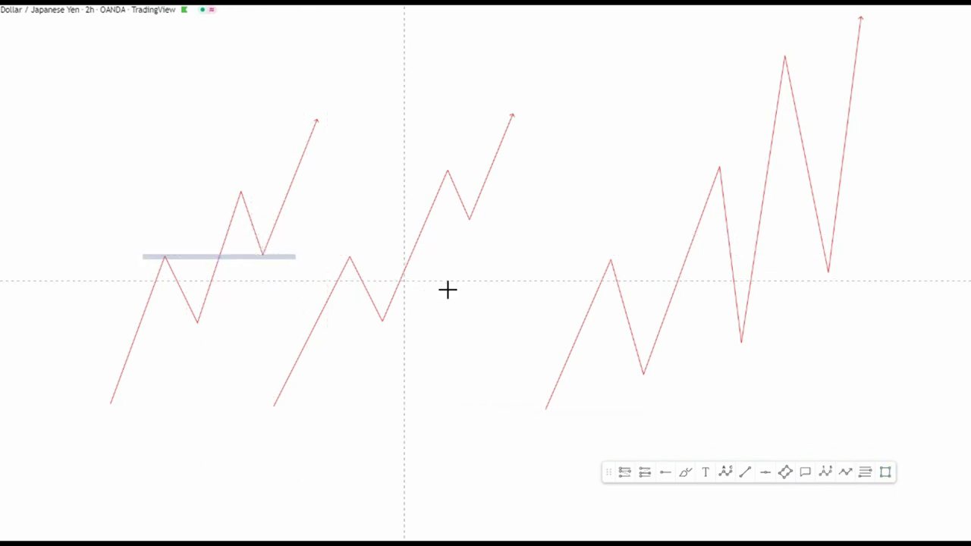
Draw a thin rectangle at the first peak of the second arrow path, extending it beneath the second pullback
{"action": "left_click", "coordinate": [885, 473]}
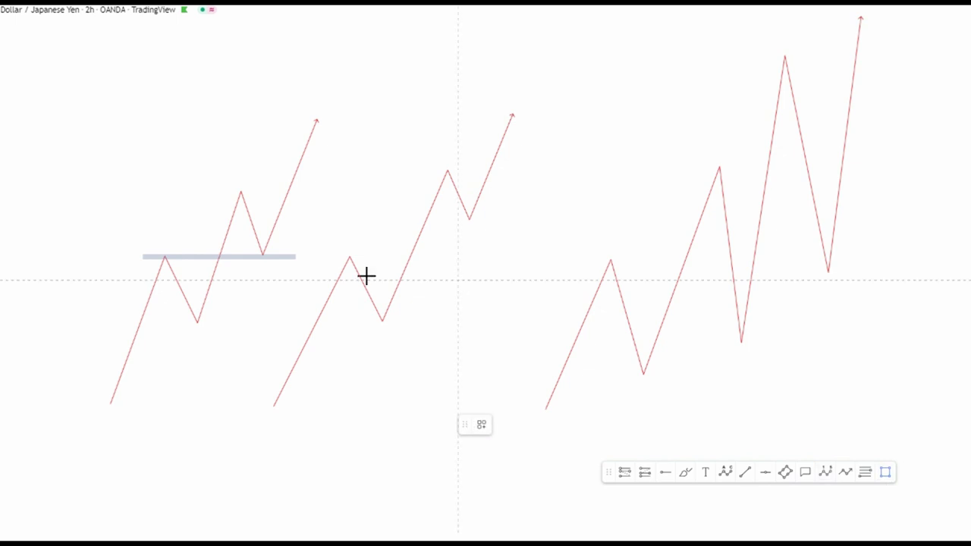
{"action": "left_click", "coordinate": [332, 258]}
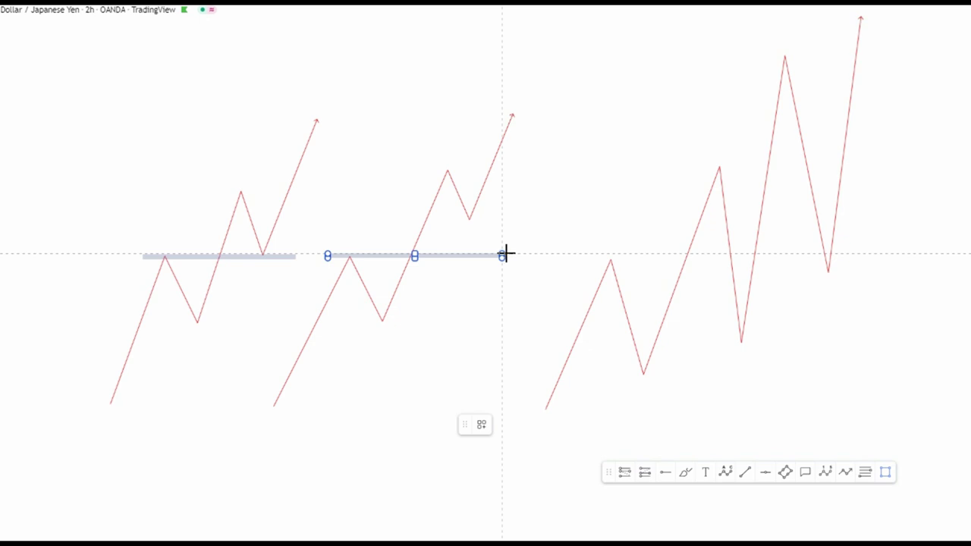
{"action": "left_click", "coordinate": [504, 255]}
{"action": "left_click", "coordinate": [549, 233]}
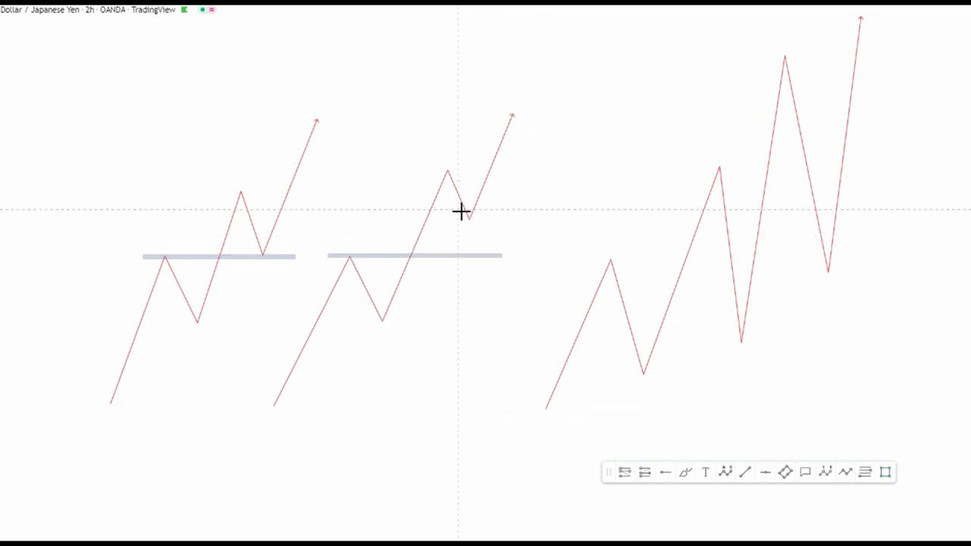
Draw a thin rectangle at the first peak of the third arrow path, extending it past the third pullback low
{"action": "left_click", "coordinate": [886, 476]}
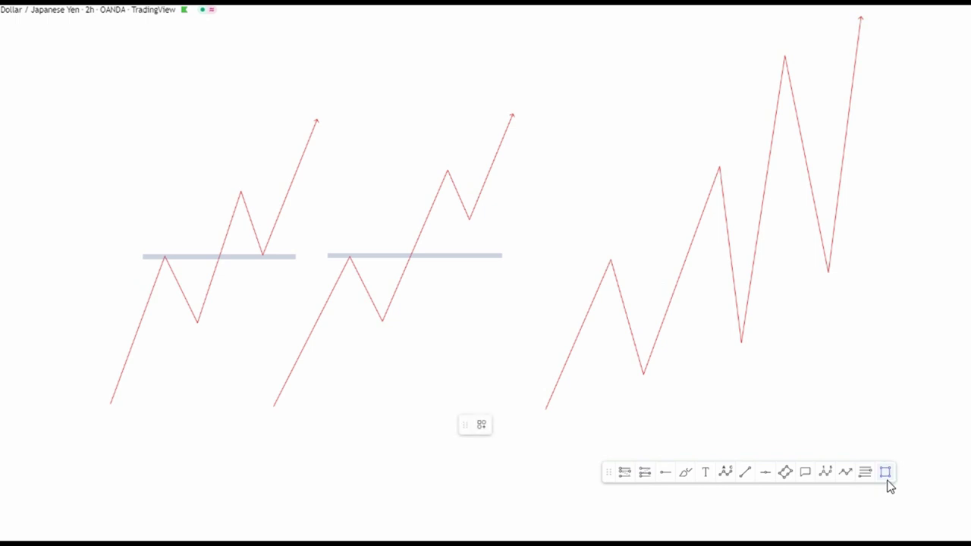
{"action": "left_click", "coordinate": [587, 260]}
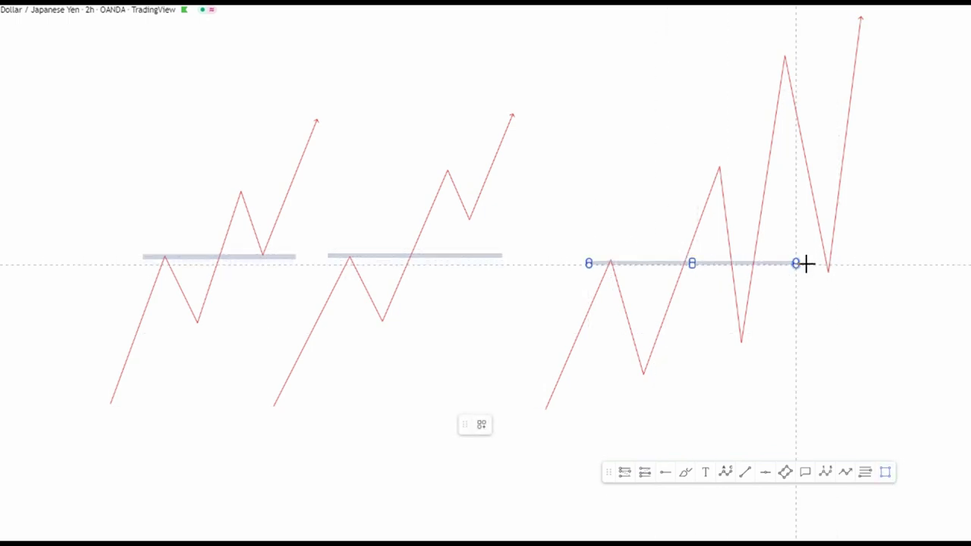
{"action": "left_click", "coordinate": [861, 264]}
{"action": "left_click", "coordinate": [700, 156]}
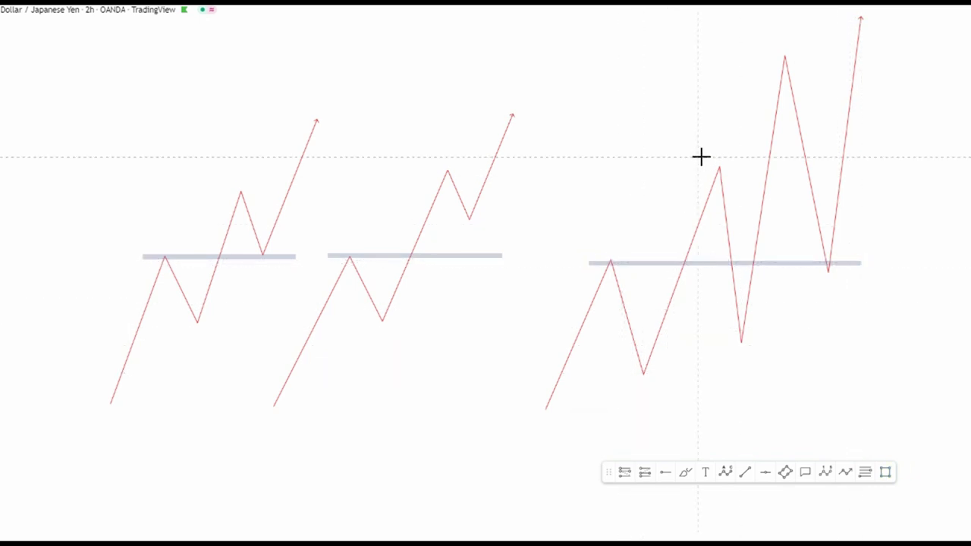
Draw tall rectangles over the second, third and final rising legs of the third arrow path, each spanning the leg's full height
{"action": "left_click", "coordinate": [884, 472]}
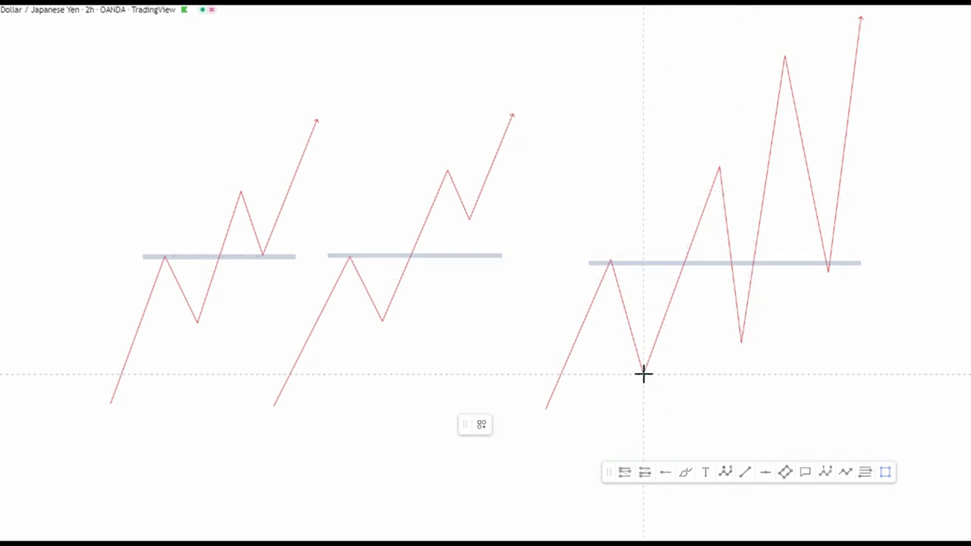
{"action": "mouse_move", "coordinate": [643, 373]}
{"action": "left_mouse_down"}
{"action": "mouse_move", "coordinate": [728, 205]}
{"action": "mouse_move", "coordinate": [717, 166]}
{"action": "left_mouse_up"}
{"action": "left_click", "coordinate": [705, 64]}
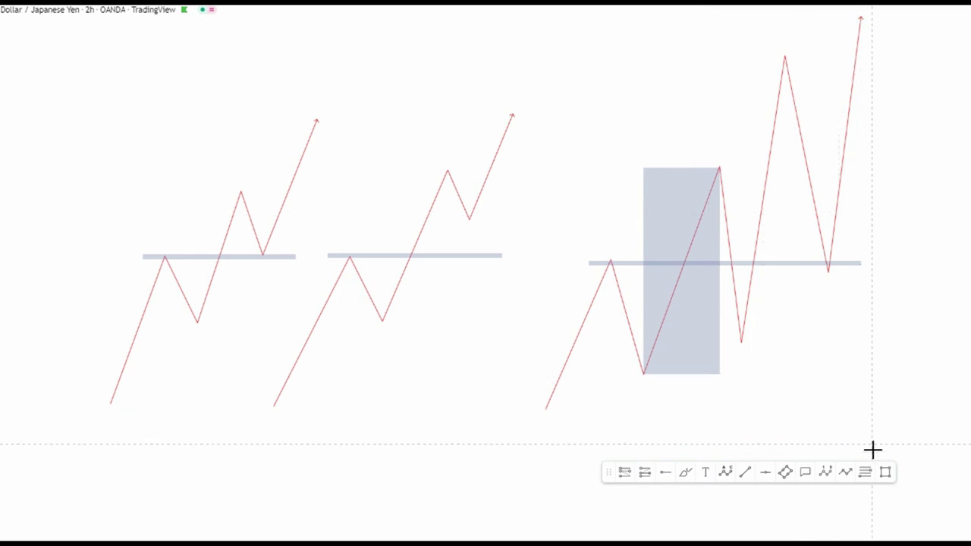
{"action": "left_click", "coordinate": [885, 471]}
{"action": "mouse_move", "coordinate": [741, 340]}
{"action": "left_mouse_down"}
{"action": "mouse_move", "coordinate": [769, 78]}
{"action": "mouse_move", "coordinate": [796, 57]}
{"action": "left_mouse_up"}
{"action": "left_click", "coordinate": [943, 182]}
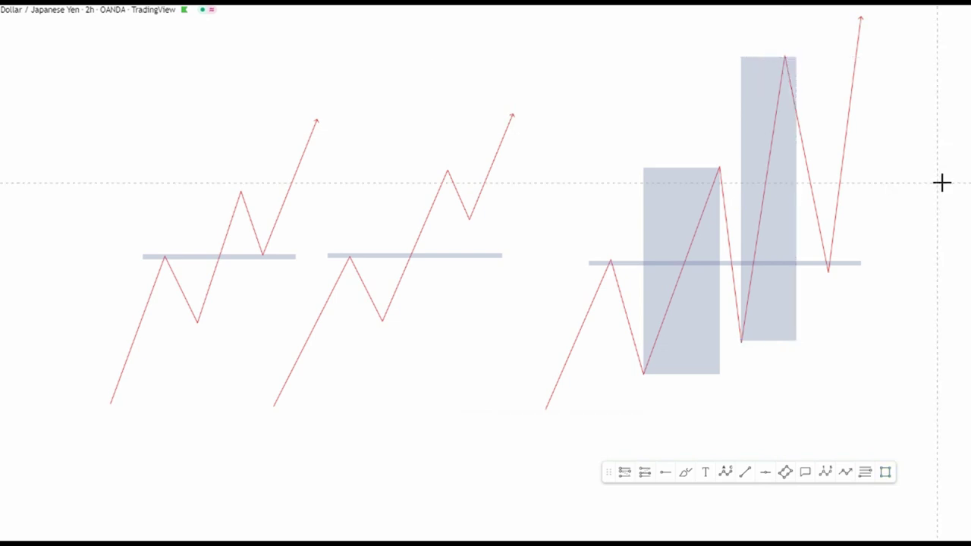
{"action": "left_click", "coordinate": [884, 474]}
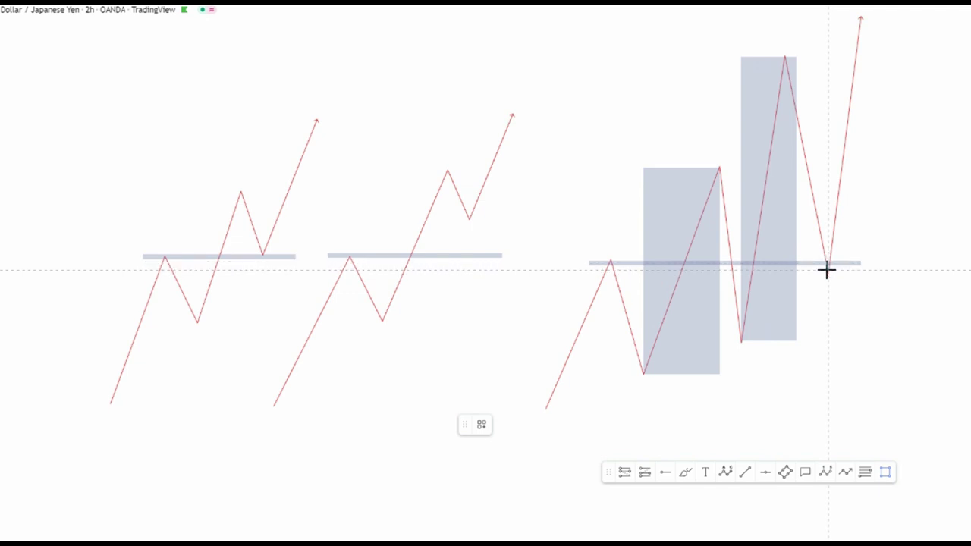
{"action": "left_click_drag", "start_coordinate": [827, 269], "coordinate": [925, 19]}
{"action": "left_click", "coordinate": [898, 298]}
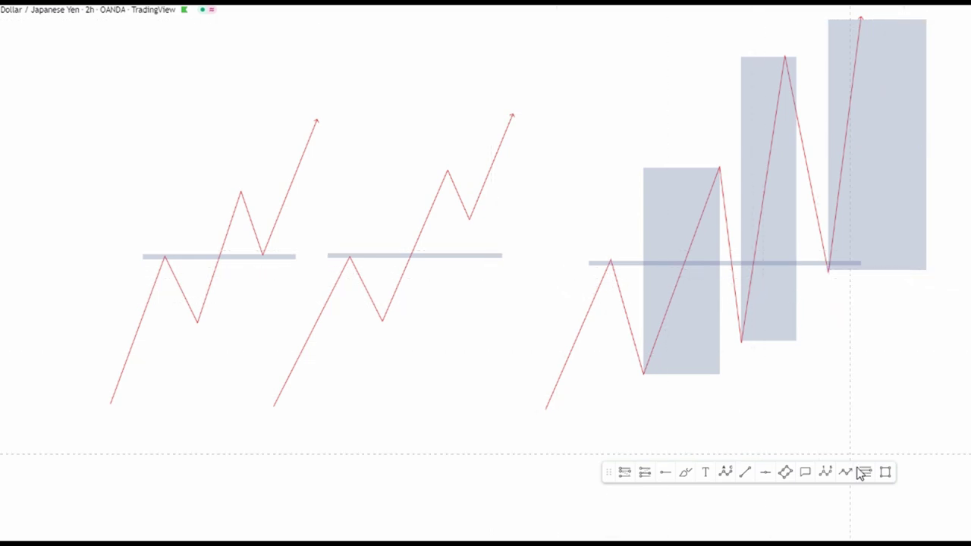
Draw a rectangle over the second arrow path's middle rising leg, from the first pullback low to the second peak
{"action": "left_click", "coordinate": [883, 476]}
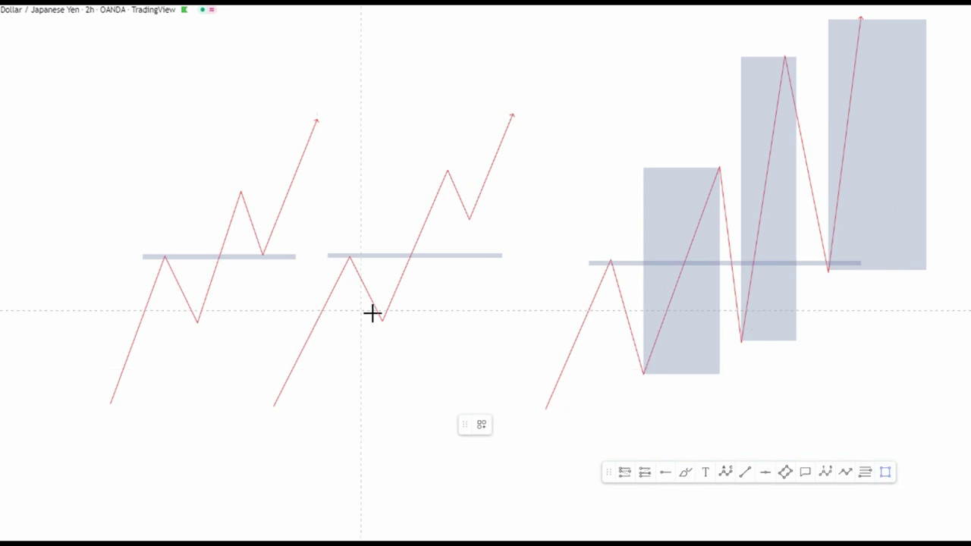
{"action": "mouse_move", "coordinate": [379, 322]}
{"action": "left_mouse_down"}
{"action": "mouse_move", "coordinate": [439, 172]}
{"action": "mouse_move", "coordinate": [448, 171]}
{"action": "left_mouse_up"}
{"action": "left_click", "coordinate": [445, 114]}
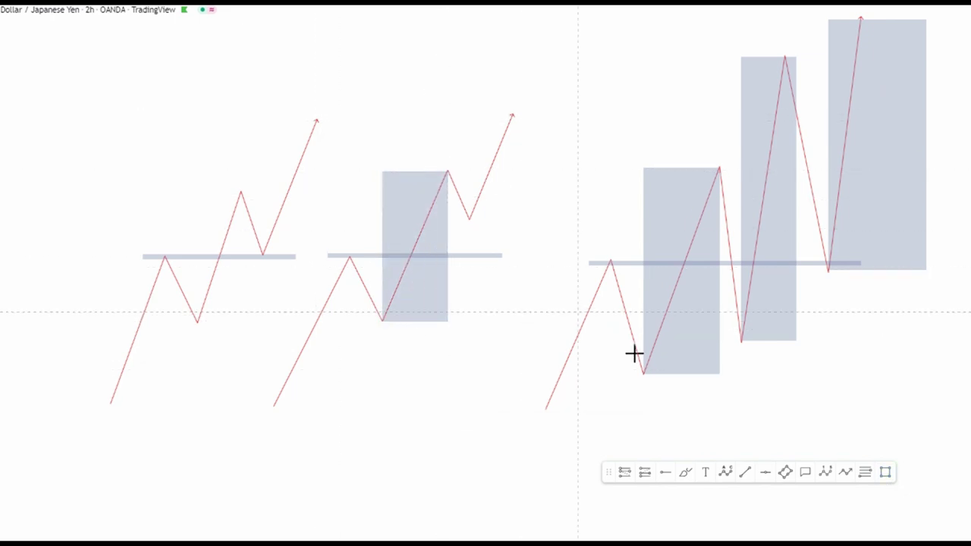
Draw a Fibonacci retracement from the second path's first pullback low up to its second peak and delete it
{"action": "left_click", "coordinate": [864, 472]}
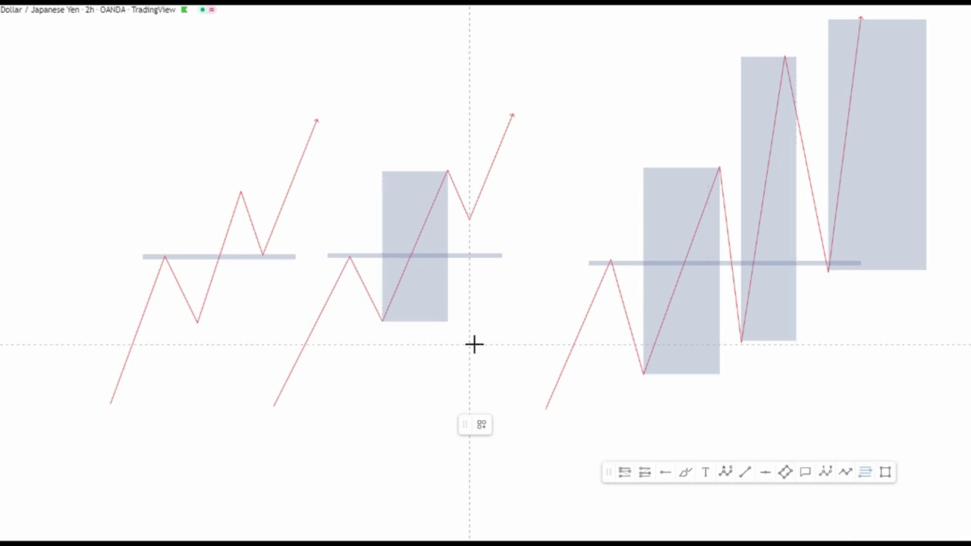
{"action": "left_click", "coordinate": [382, 322]}
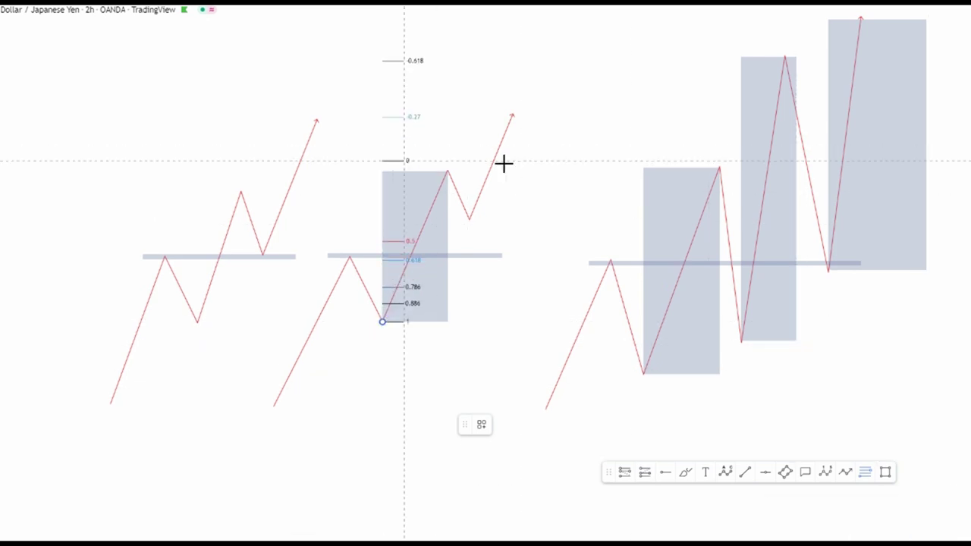
{"action": "left_click", "coordinate": [565, 170]}
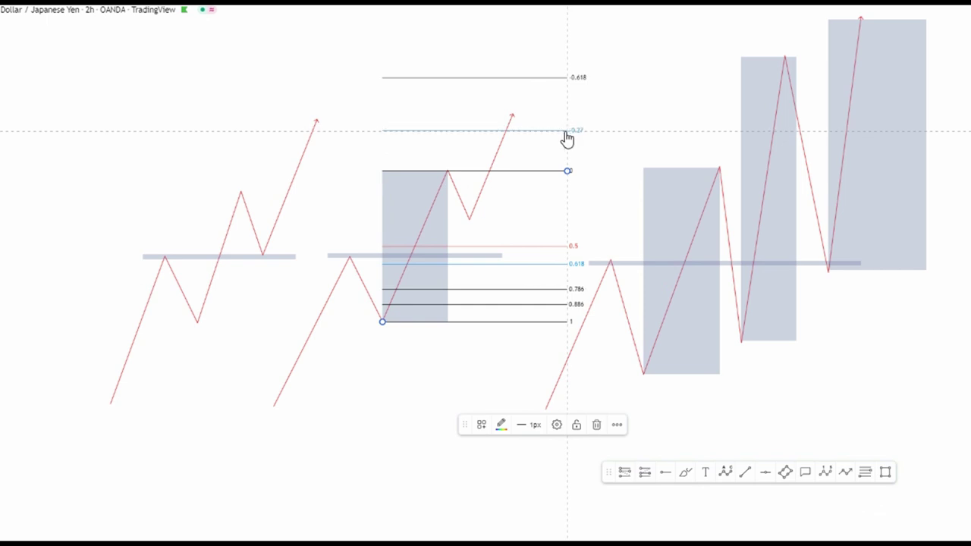
{"action": "left_click", "coordinate": [595, 425]}
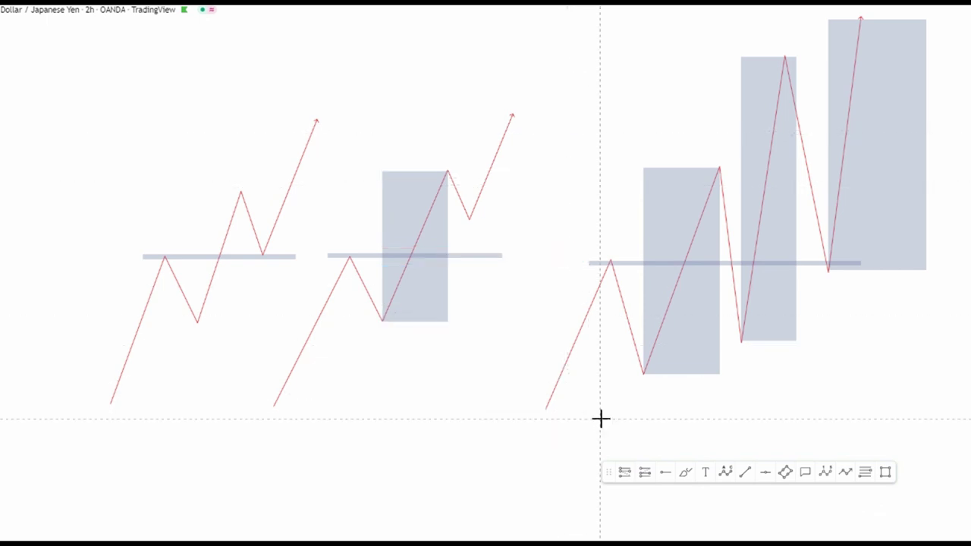
Draw a Fibonacci retracement from the first path's first pullback low to the level of its second peak
{"action": "left_click", "coordinate": [869, 472]}
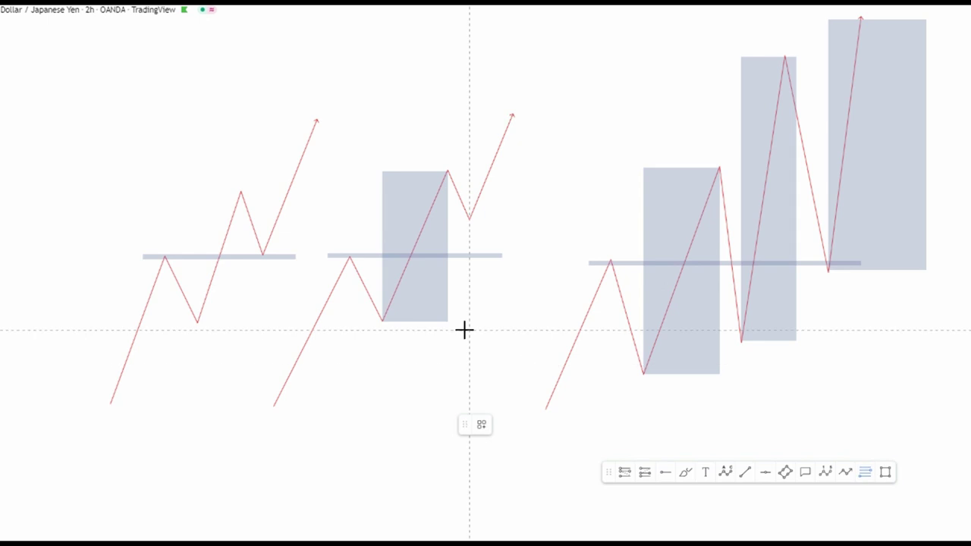
{"action": "left_click", "coordinate": [195, 323]}
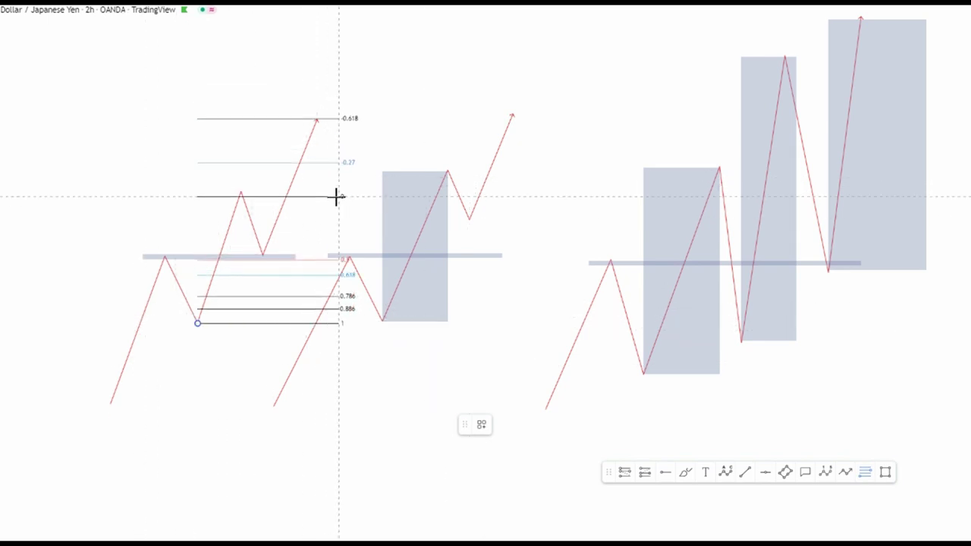
{"action": "left_click", "coordinate": [340, 190]}
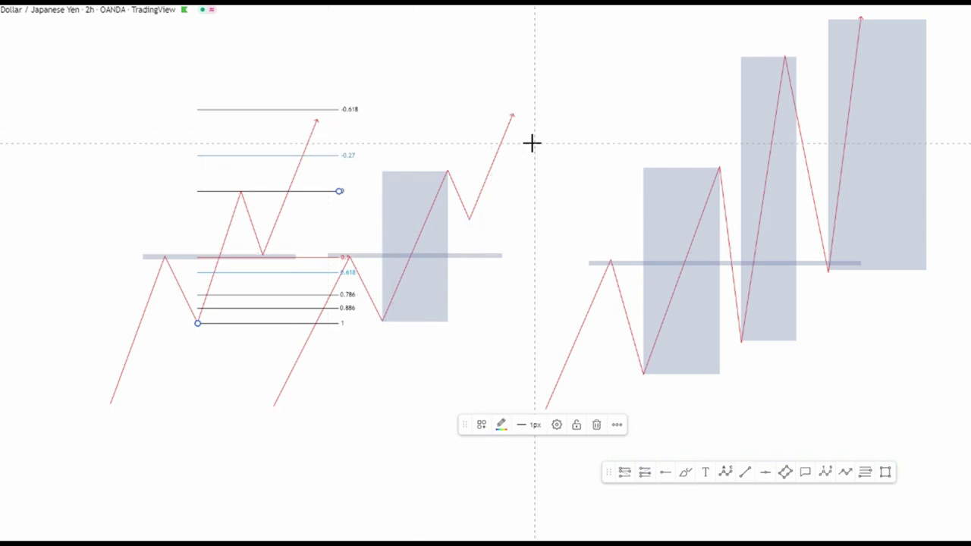
Select all the arrow paths, rectangles and Fibonacci levels and delete them to clear the chart
{"action": "mouse_move", "coordinate": [557, 110]}
{"action": "left_mouse_down"}
{"action": "mouse_move", "coordinate": [561, 123]}
{"action": "mouse_move", "coordinate": [578, 114]}
{"action": "mouse_move", "coordinate": [561, 442]}
{"action": "mouse_move", "coordinate": [572, 209]}
{"action": "mouse_move", "coordinate": [559, 157]}
{"action": "left_mouse_up"}
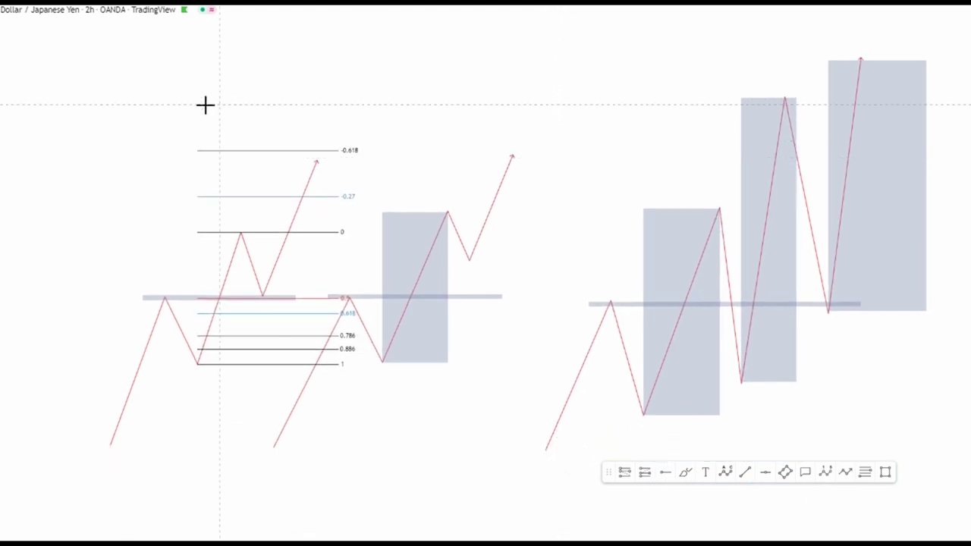
{"action": "mouse_move", "coordinate": [77, 90]}
{"action": "left_mouse_down"}
{"action": "mouse_move", "coordinate": [275, 134]}
{"action": "mouse_move", "coordinate": [674, 195]}
{"action": "mouse_move", "coordinate": [879, 342]}
{"action": "mouse_move", "coordinate": [925, 468]}
{"action": "left_mouse_up"}
{"action": "key", "text": "Delete"}
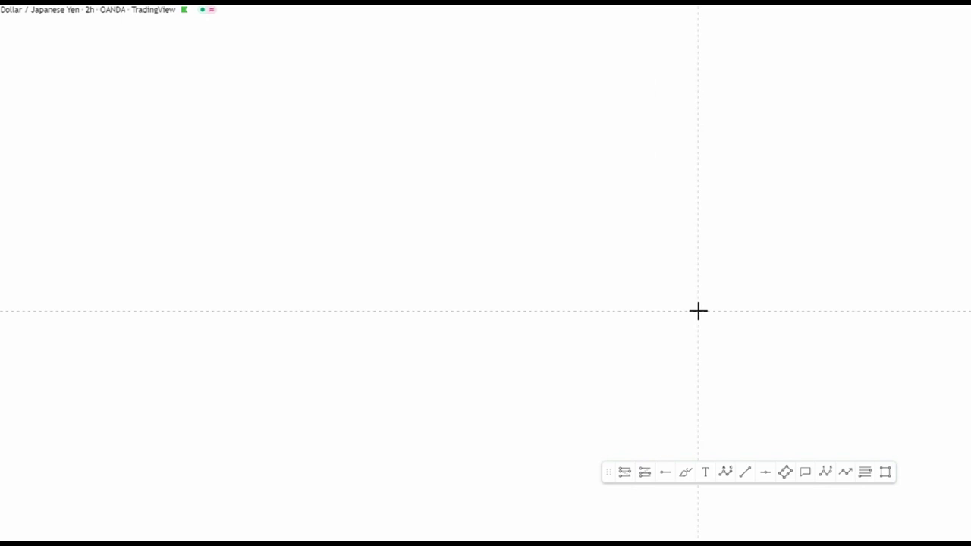
Sketch a rising price path labelled A, B, C and D with a Fibonacci retracement from A to B
{"action": "left_click", "coordinate": [865, 476]}
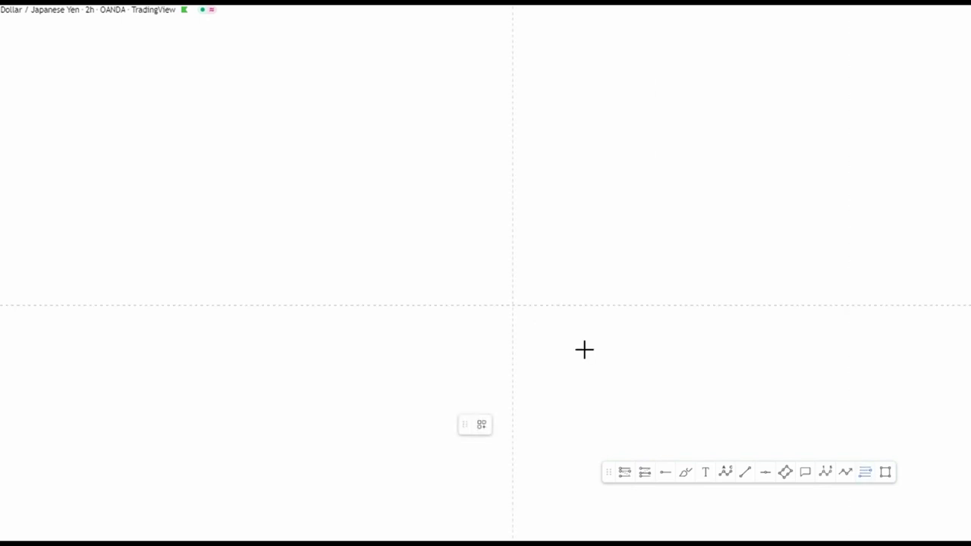
{"action": "left_click", "coordinate": [481, 412]}
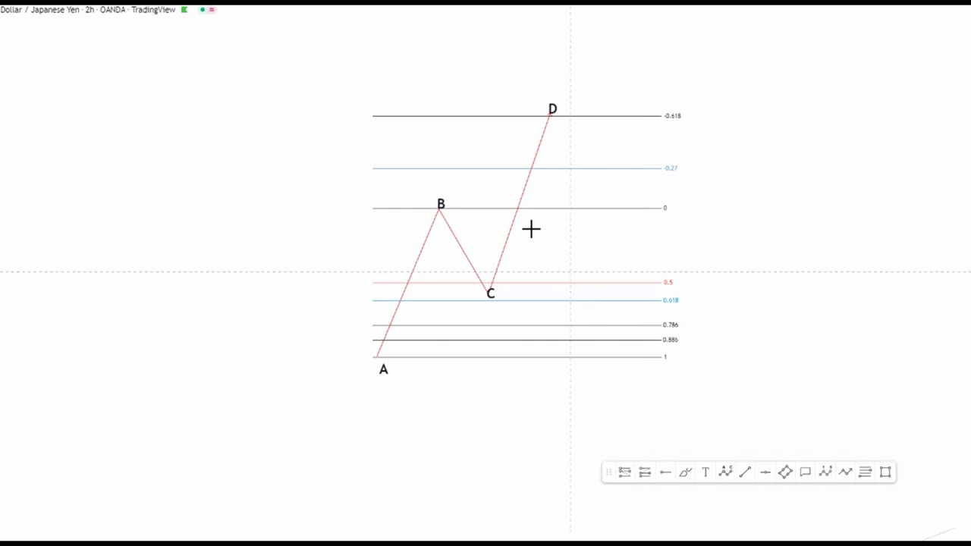
{"action": "left_click", "coordinate": [490, 292]}
{"action": "left_click", "coordinate": [825, 472]}
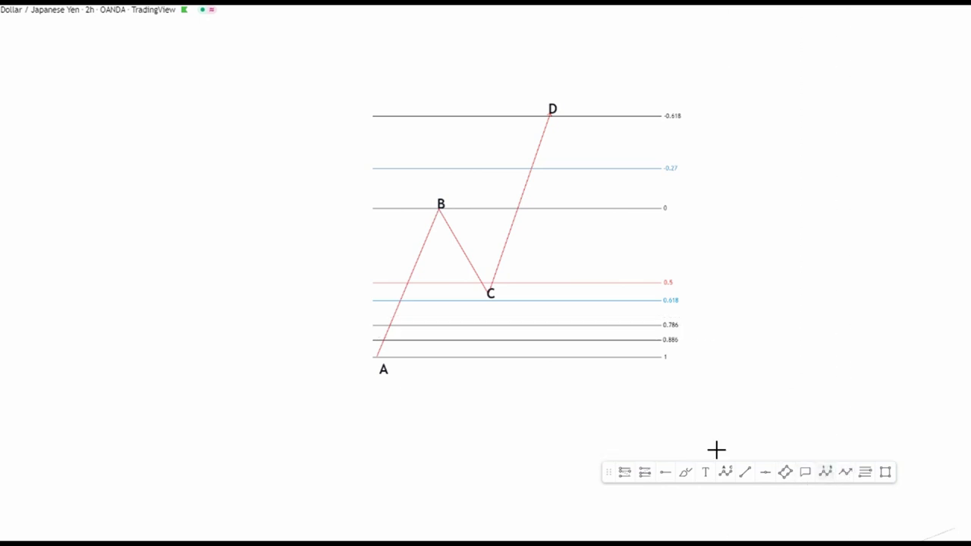
Circle the 0.5 and 0.618 labels together, and the -0.618 and -0.27 labels separately, with the brush
{"action": "left_click", "coordinate": [684, 472]}
{"action": "mouse_move", "coordinate": [662, 274]}
{"action": "left_mouse_down"}
{"action": "mouse_move", "coordinate": [654, 292]}
{"action": "mouse_move", "coordinate": [673, 307]}
{"action": "mouse_move", "coordinate": [668, 272]}
{"action": "left_mouse_up"}
{"action": "mouse_move", "coordinate": [665, 101]}
{"action": "left_mouse_down"}
{"action": "mouse_move", "coordinate": [667, 121]}
{"action": "mouse_move", "coordinate": [648, 78]}
{"action": "left_mouse_up"}
{"action": "mouse_move", "coordinate": [660, 174]}
{"action": "left_mouse_down"}
{"action": "mouse_move", "coordinate": [682, 169]}
{"action": "mouse_move", "coordinate": [652, 158]}
{"action": "mouse_move", "coordinate": [645, 182]}
{"action": "left_mouse_up"}
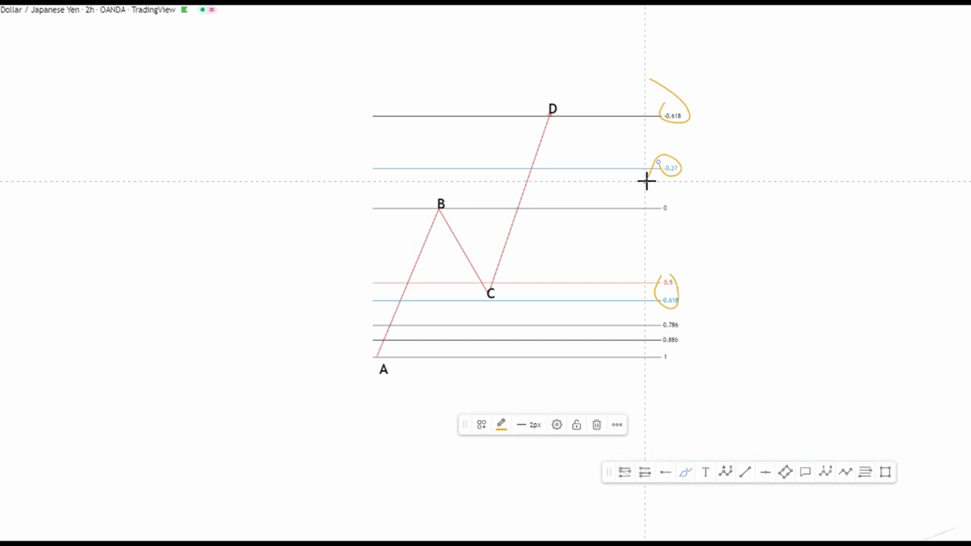
{"action": "left_click", "coordinate": [645, 180]}
Draw a rectangle across the 0.5 to 0.618 zone through point C and stretch it well past the path's start
{"action": "left_click", "coordinate": [885, 471]}
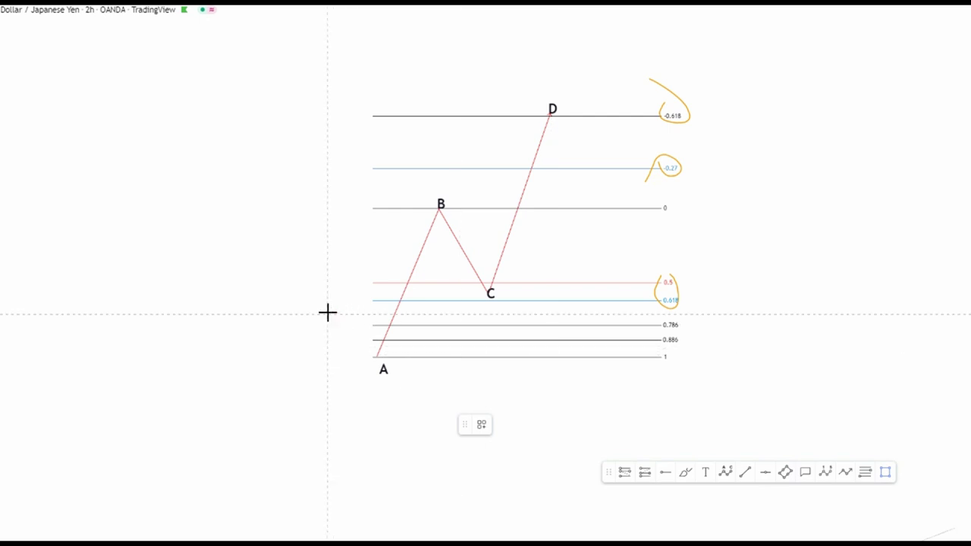
{"action": "mouse_move", "coordinate": [325, 302]}
{"action": "left_mouse_down"}
{"action": "mouse_move", "coordinate": [592, 230]}
{"action": "mouse_move", "coordinate": [718, 260]}
{"action": "mouse_move", "coordinate": [720, 280]}
{"action": "left_mouse_up"}
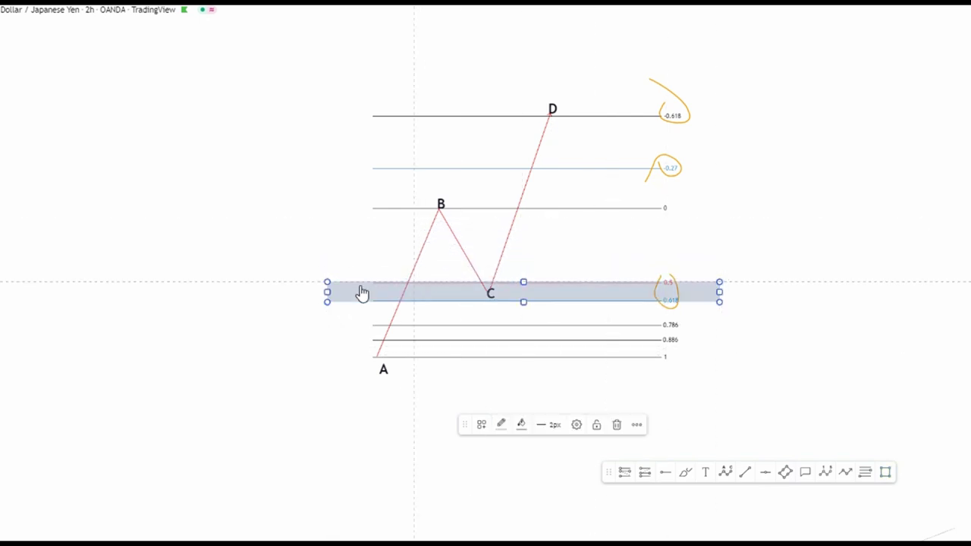
{"action": "left_click_drag", "start_coordinate": [325, 292], "coordinate": [154, 291]}
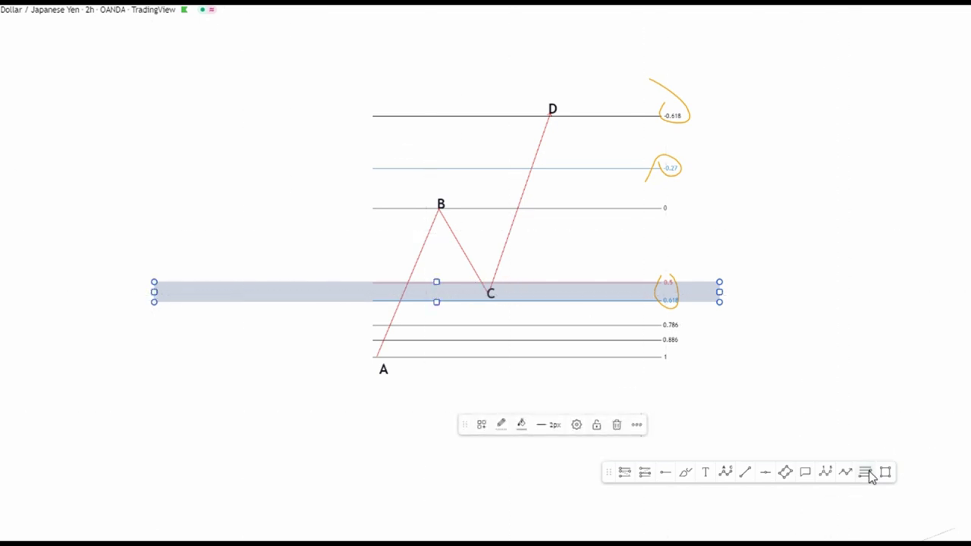
Delete the A-to-B Fibonacci retracement and all the brush circles, keeping the labelled path and the rectangle
{"action": "scroll", "coordinate": [873, 323], "scroll_direction": "up", "scroll_amount": 1}
{"action": "left_click_drag", "start_coordinate": [507, 248], "coordinate": [507, 290]}
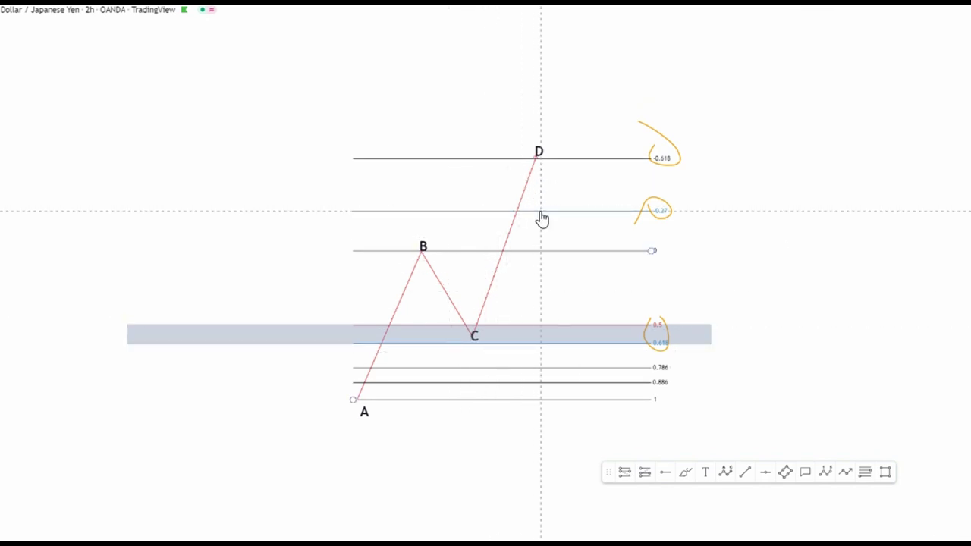
{"action": "mouse_move", "coordinate": [665, 112]}
{"action": "left_mouse_down"}
{"action": "mouse_move", "coordinate": [670, 319]}
{"action": "mouse_move", "coordinate": [663, 346]}
{"action": "mouse_move", "coordinate": [648, 351]}
{"action": "left_mouse_up"}
{"action": "key", "text": "Delete"}
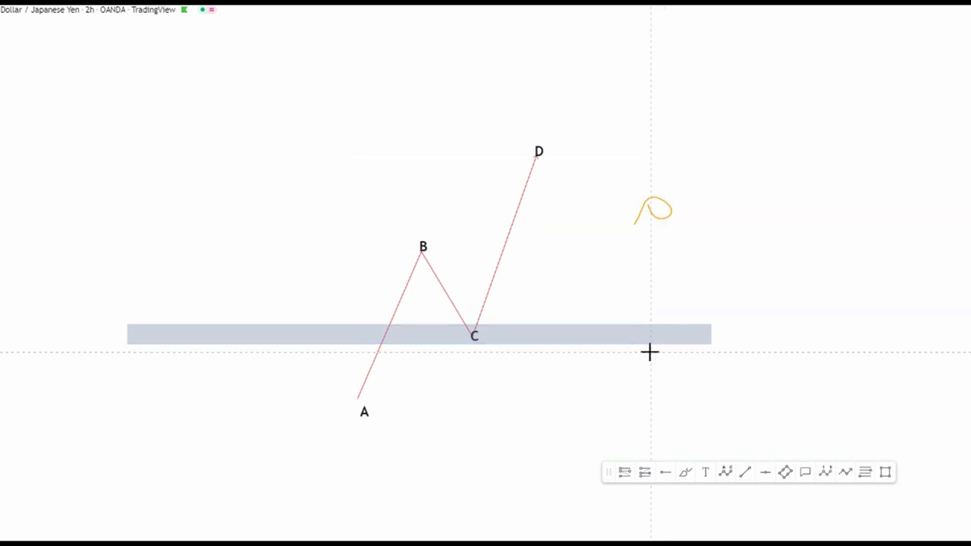
{"action": "left_click", "coordinate": [666, 210]}
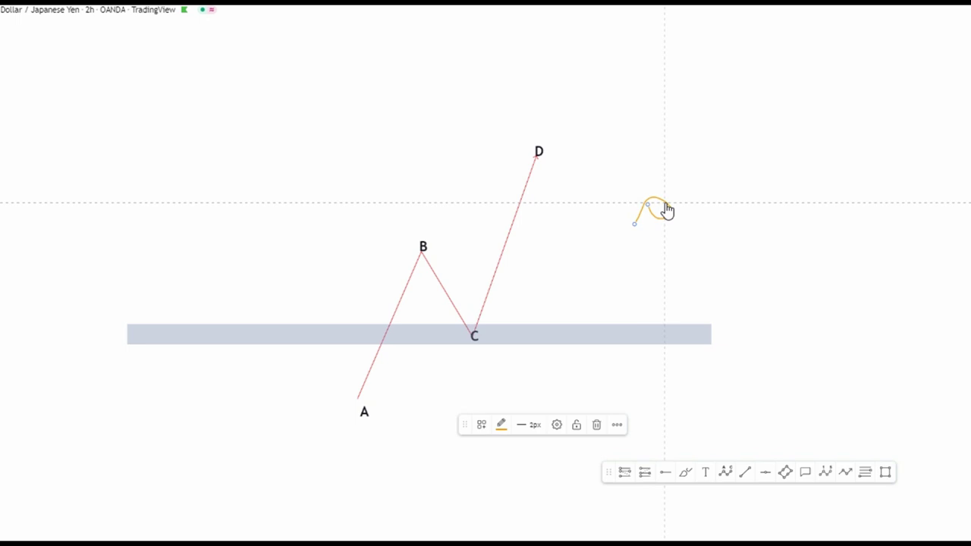
{"action": "key", "text": "Delete"}
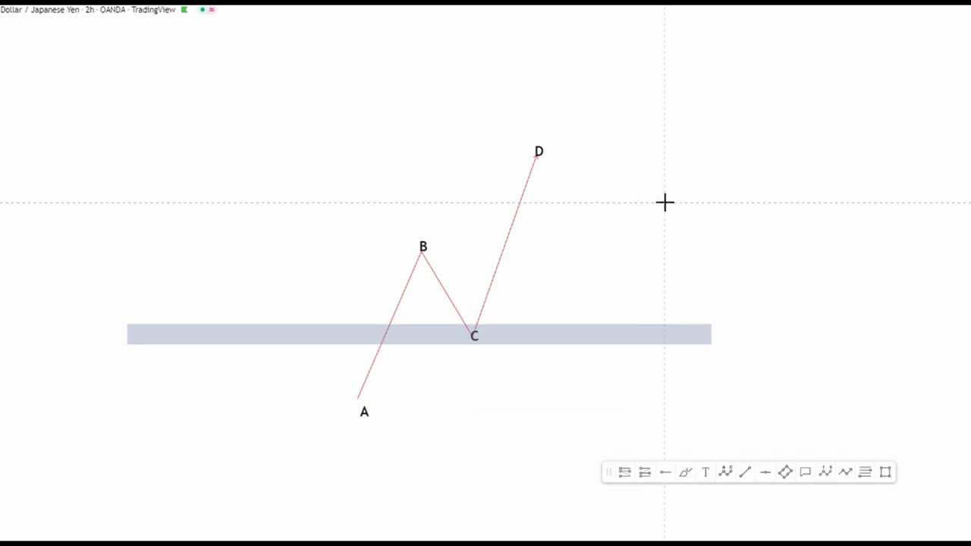
Draw a Fibonacci retracement from point C up to the level of point D, extending it past the path
{"action": "left_click", "coordinate": [861, 476]}
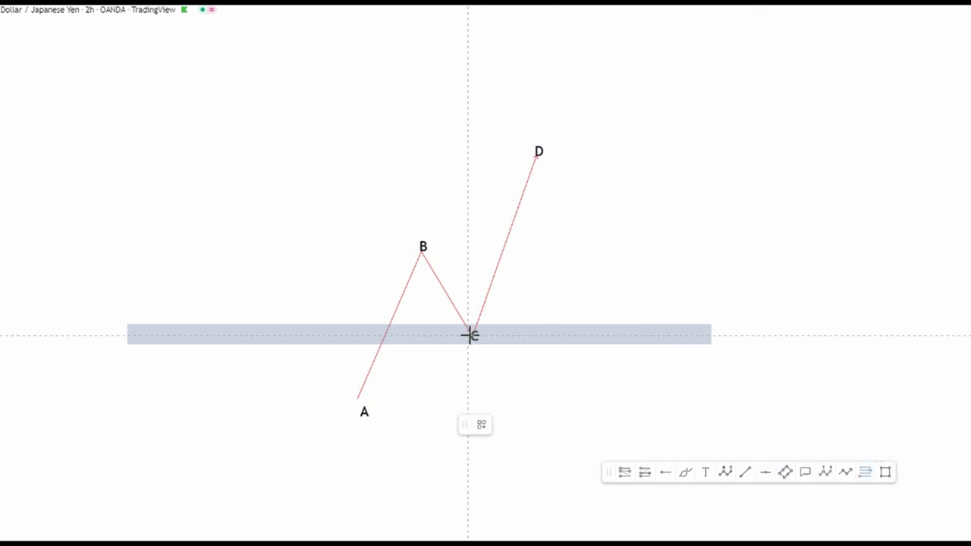
{"action": "left_click", "coordinate": [471, 335]}
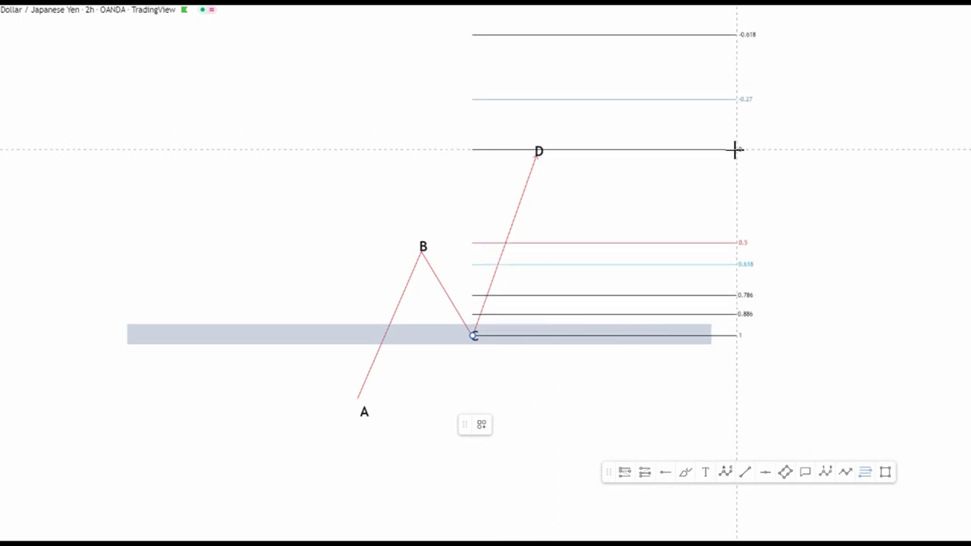
{"action": "left_click", "coordinate": [733, 157]}
{"action": "left_click", "coordinate": [839, 184]}
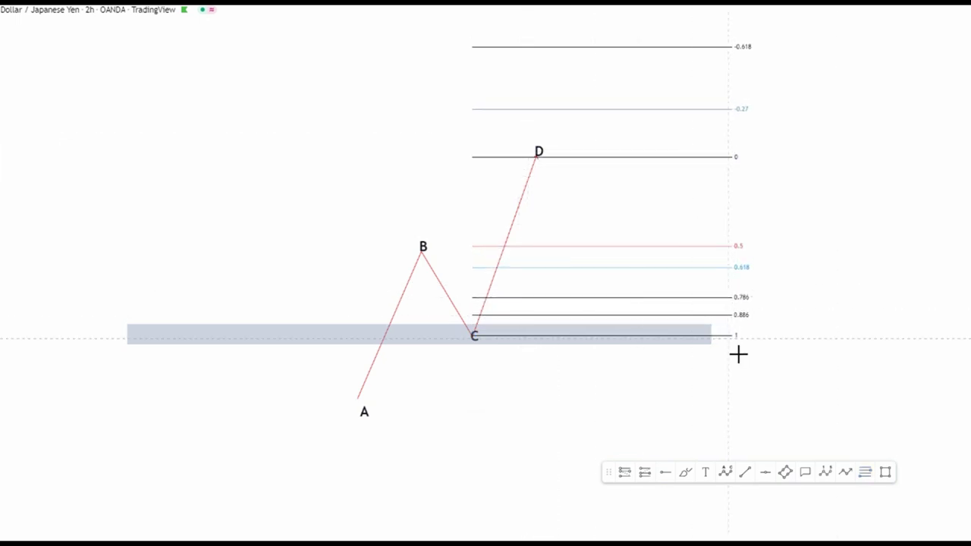
Draw a rectangle over the 0.5 to 0.618 zone of the C-to-D retracement, starting just before point B
{"action": "left_click", "coordinate": [884, 474]}
{"action": "left_click", "coordinate": [403, 245]}
{"action": "left_click", "coordinate": [771, 267]}
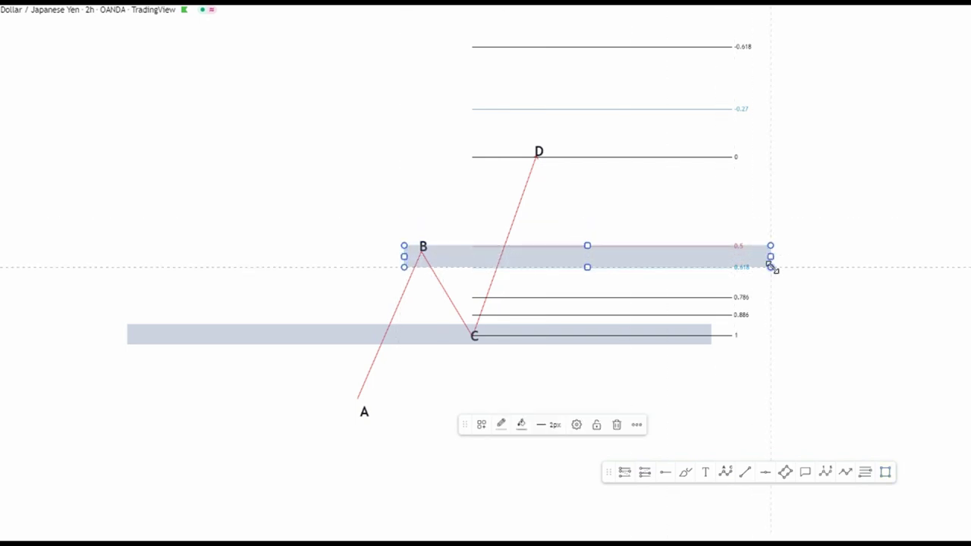
{"action": "left_click", "coordinate": [422, 227]}
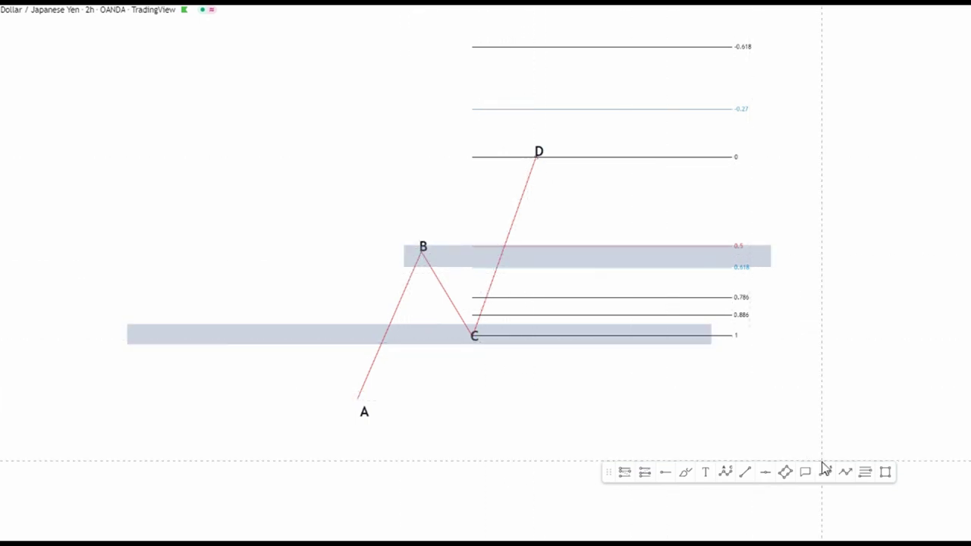
Draw a path from point D down into the 0.5 to 0.618 rectangle and up to the -0.618 level
{"action": "left_click", "coordinate": [845, 472]}
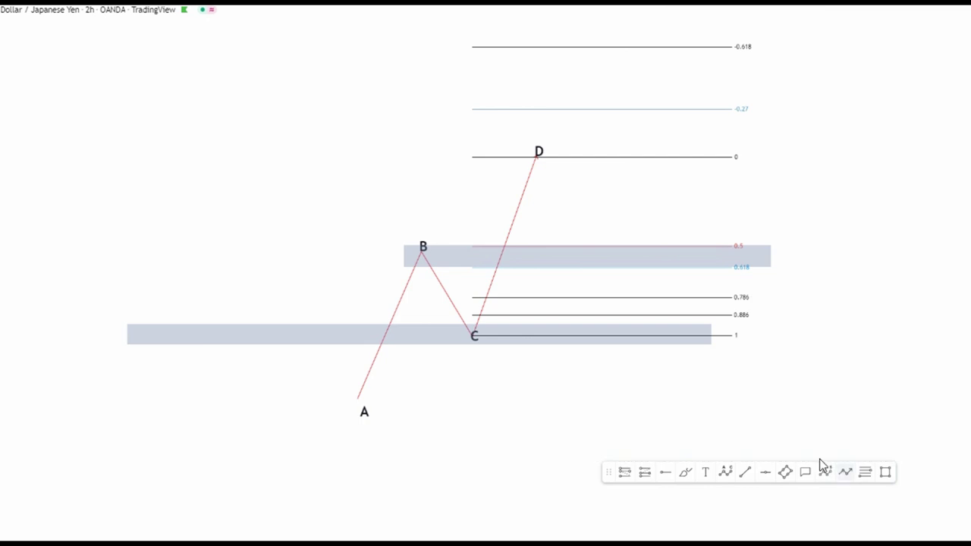
{"action": "left_click", "coordinate": [537, 154]}
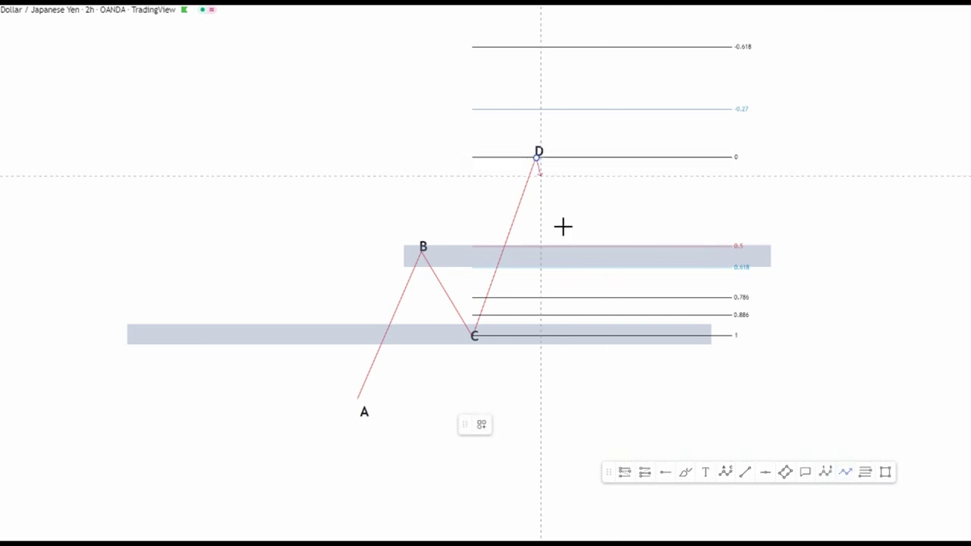
{"action": "left_click", "coordinate": [591, 253]}
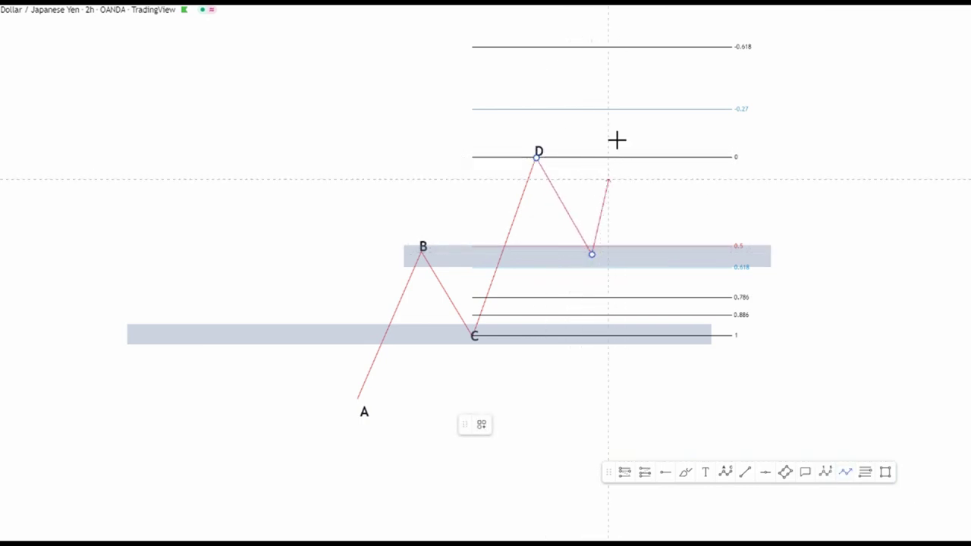
{"action": "left_click", "coordinate": [668, 47]}
{"action": "left_click", "coordinate": [843, 119]}
{"action": "scroll", "coordinate": [842, 119], "scroll_direction": "down", "scroll_amount": 1}
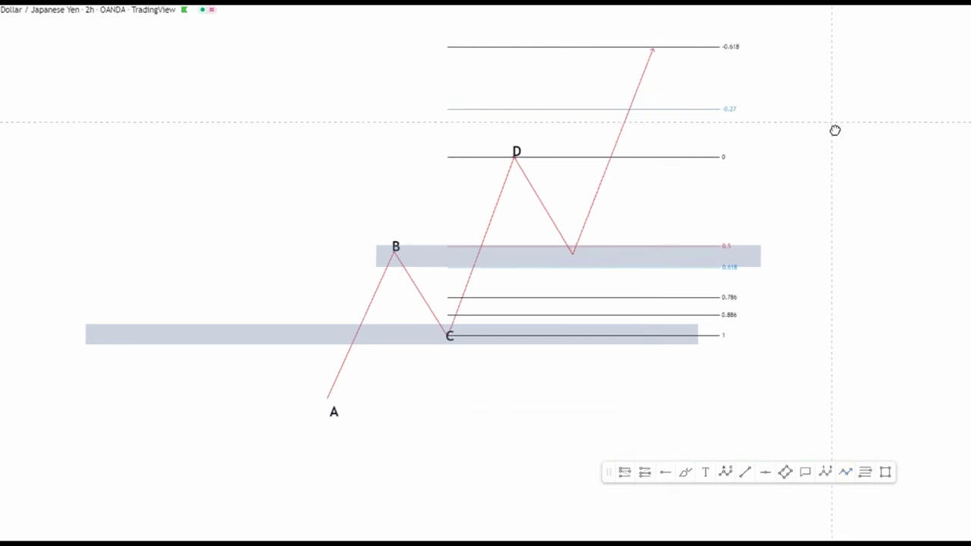
{"action": "left_click_drag", "start_coordinate": [834, 130], "coordinate": [873, 166]}
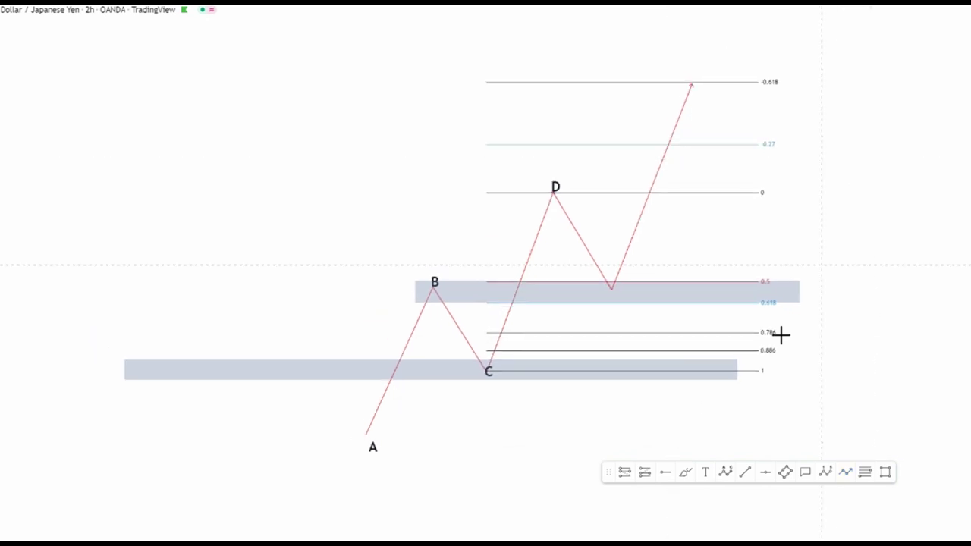
Extend the point C rectangle to end level with the point B rectangle, and stretch the point B rectangle back to start well before point A
{"action": "left_click", "coordinate": [845, 473]}
{"action": "scroll", "coordinate": [776, 226], "scroll_direction": "up", "scroll_amount": 1}
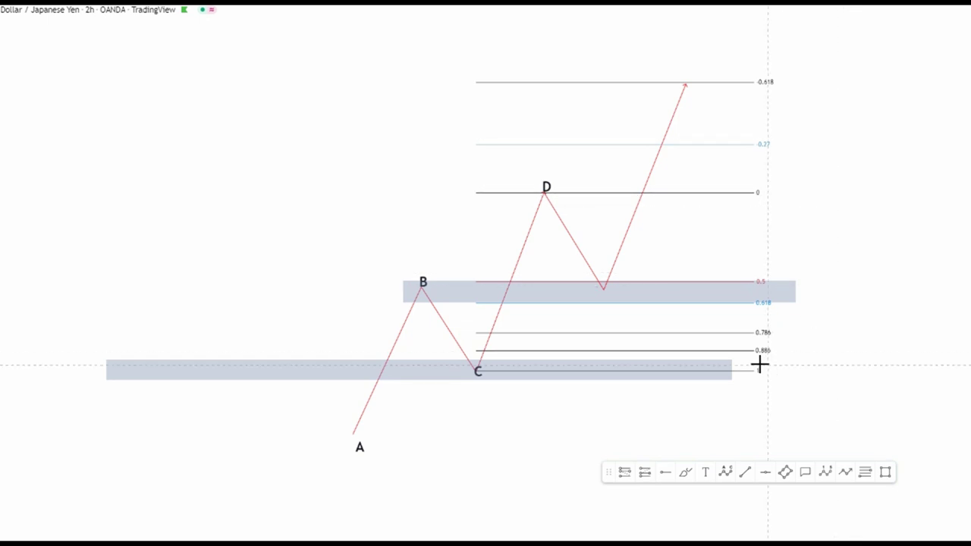
{"action": "left_click_drag", "start_coordinate": [731, 370], "coordinate": [794, 370]}
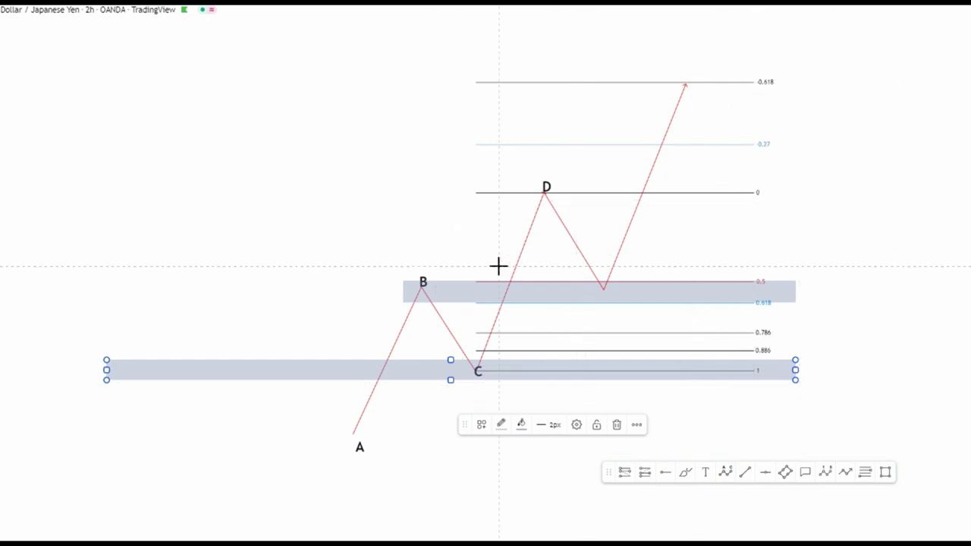
{"action": "left_click_drag", "start_coordinate": [403, 291], "coordinate": [175, 289]}
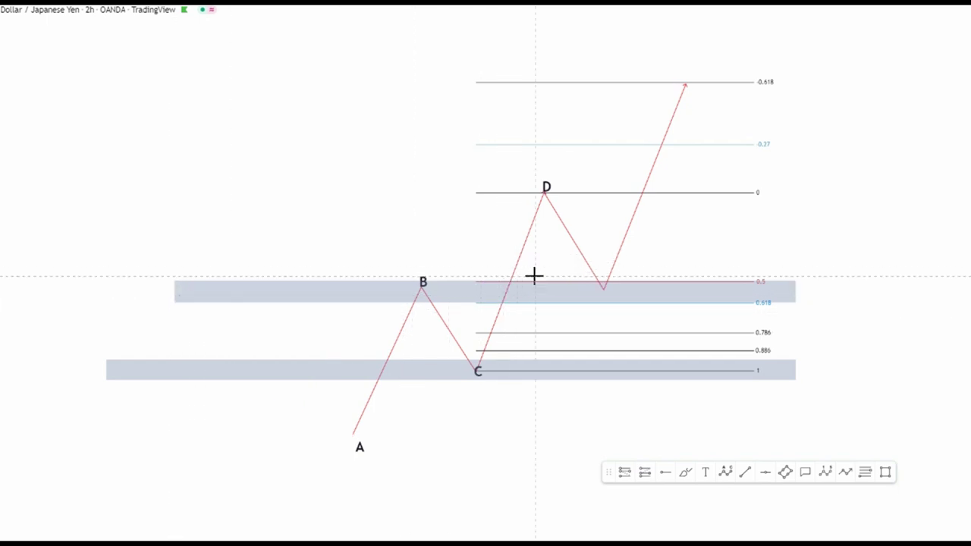
Duplicate the point B rectangle and place the copy at the level of point D
{"action": "left_click", "coordinate": [458, 309]}
{"action": "mouse_move", "coordinate": [458, 309]}
{"action": "left_mouse_down", "text": "ctrl"}
{"action": "mouse_move", "coordinate": [485, 179]}
{"action": "mouse_move", "coordinate": [487, 187]}
{"action": "left_mouse_up", "text": "ctrl"}
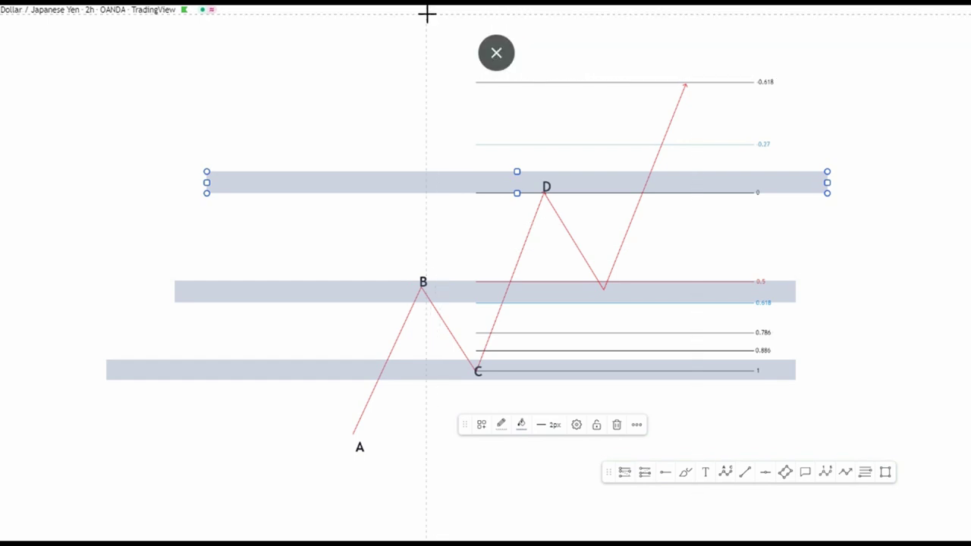
{"action": "left_click_drag", "start_coordinate": [430, 14], "coordinate": [823, 403]}
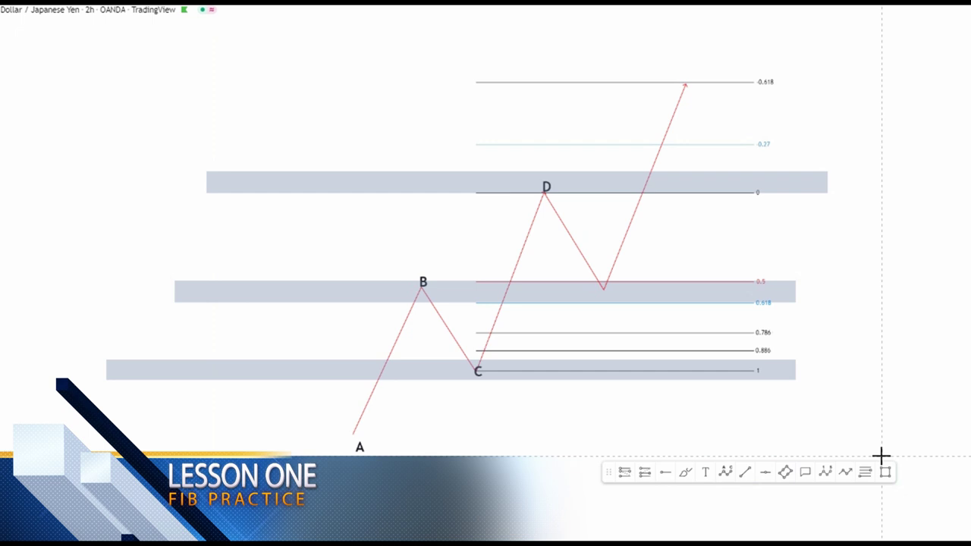
{"action": "left_click_drag", "start_coordinate": [266, 45], "coordinate": [921, 487]}
Return to the USD/JPY 2-hour candles and remove all drawings from the chart
{"action": "left_click_drag", "start_coordinate": [806, 408], "coordinate": [786, 342]}
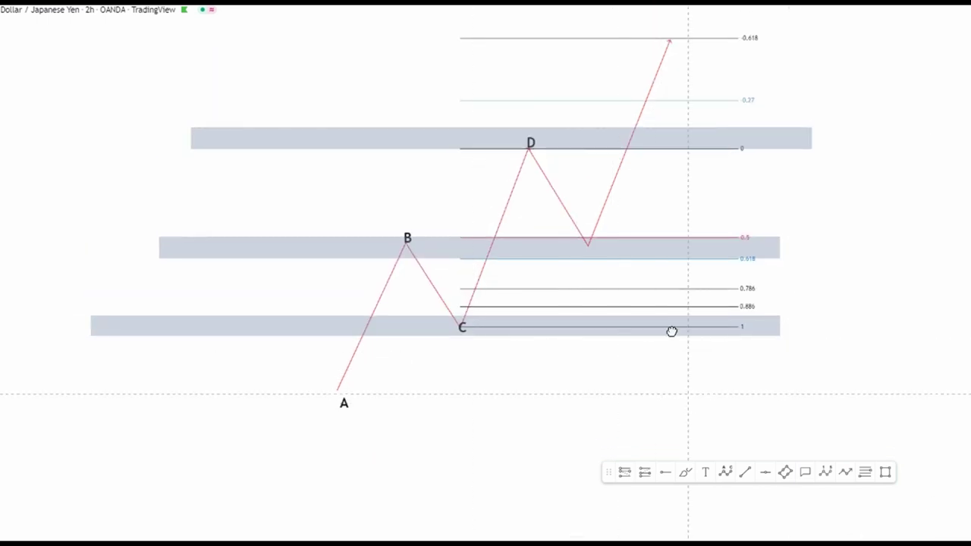
{"action": "scroll", "coordinate": [662, 240], "scroll_direction": "down", "scroll_amount": 5}
{"action": "left_click_drag", "start_coordinate": [882, 133], "coordinate": [773, 90]}
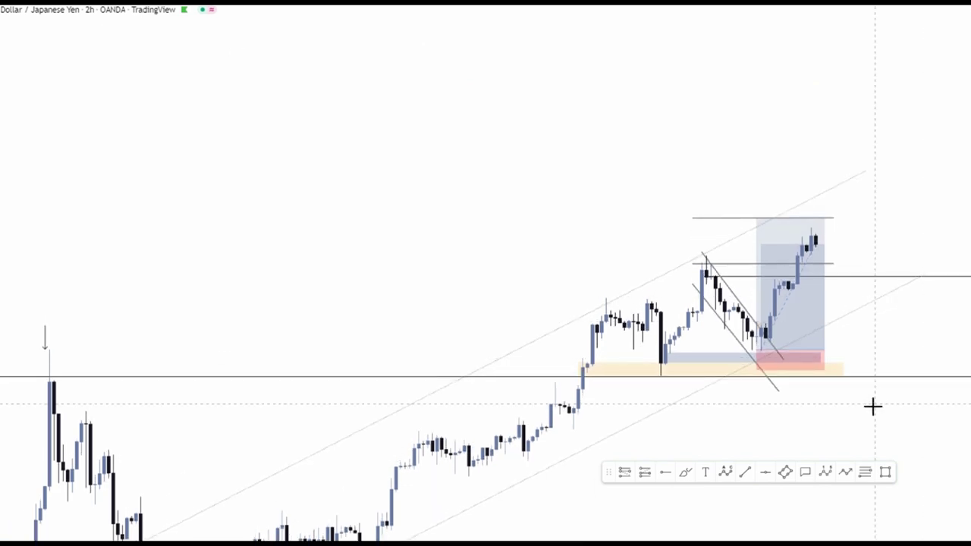
{"action": "left_click_drag", "start_coordinate": [880, 430], "coordinate": [902, 368]}
{"action": "scroll", "coordinate": [902, 369], "scroll_direction": "up", "scroll_amount": 3}
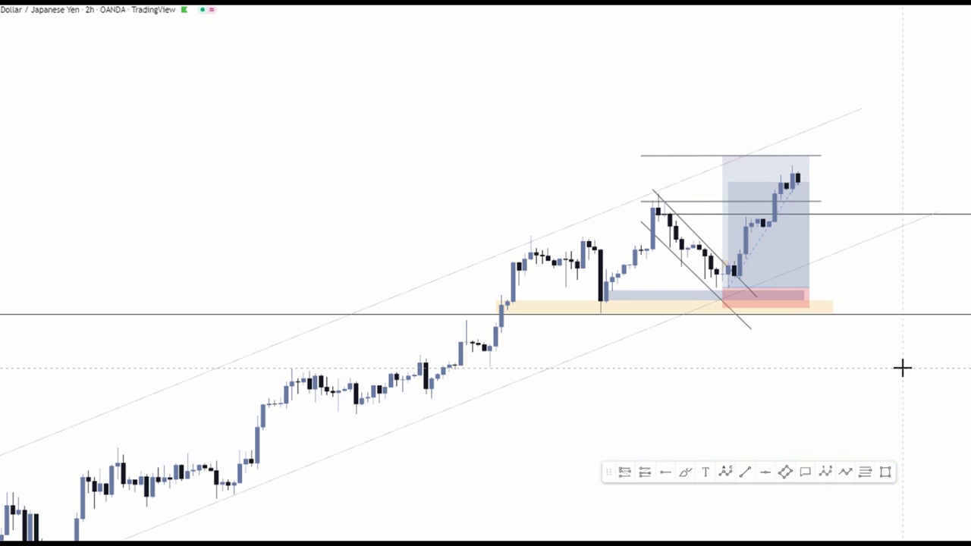
{"action": "scroll", "coordinate": [802, 359], "scroll_direction": "down", "scroll_amount": 5}
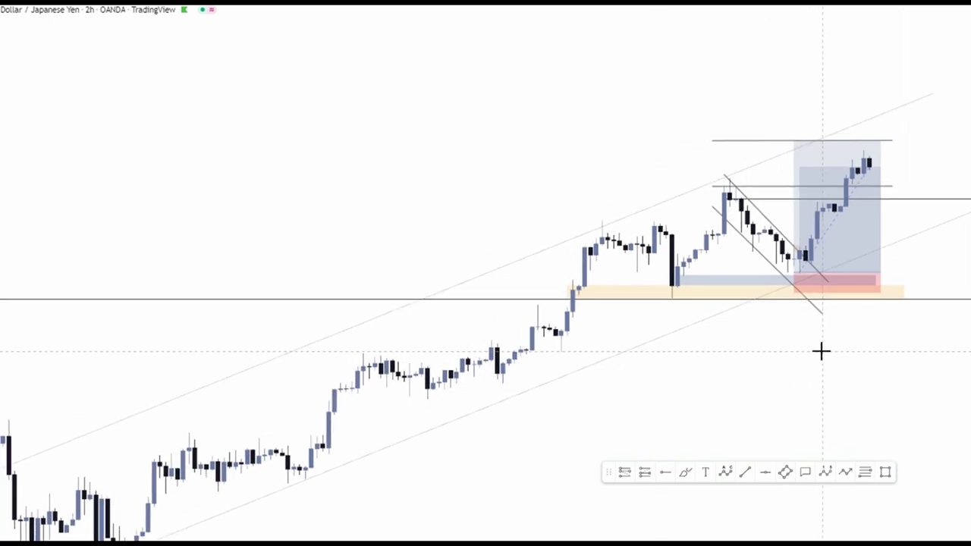
{"action": "scroll", "coordinate": [821, 350], "scroll_direction": "down", "scroll_amount": 3}
{"action": "left_click_drag", "start_coordinate": [871, 357], "coordinate": [842, 354]}
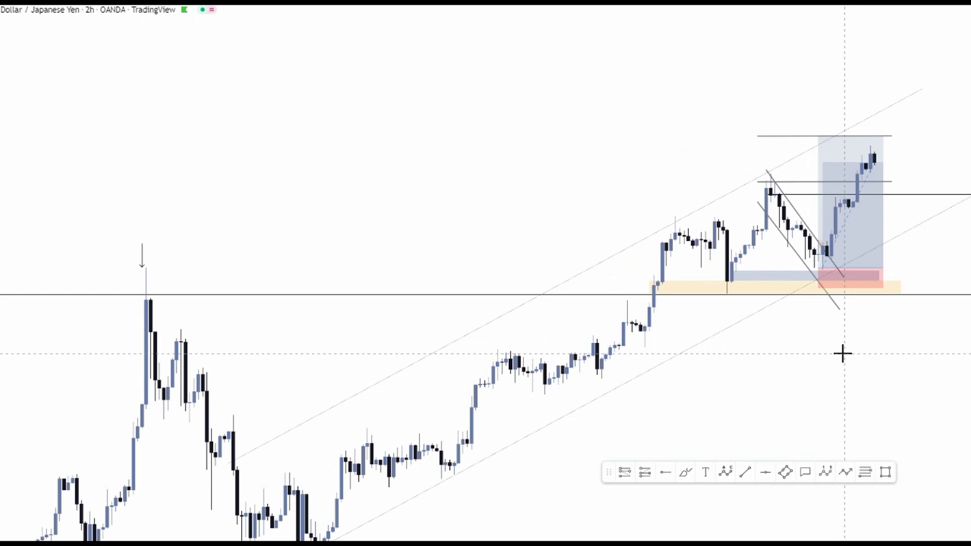
{"action": "scroll", "coordinate": [806, 382], "scroll_direction": "down", "scroll_amount": 3}
{"action": "scroll", "coordinate": [852, 290], "scroll_direction": "up", "scroll_amount": 4}
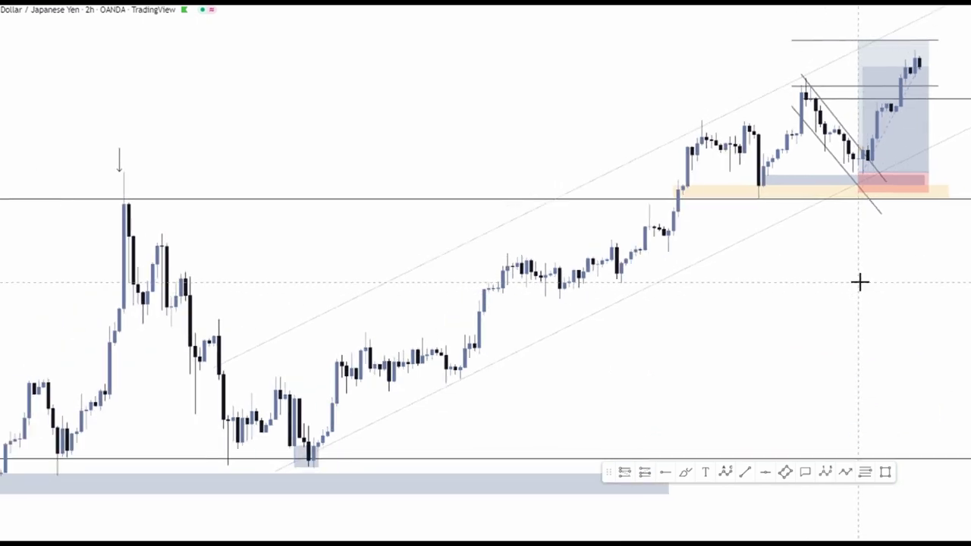
{"action": "right_click", "coordinate": [562, 38]}
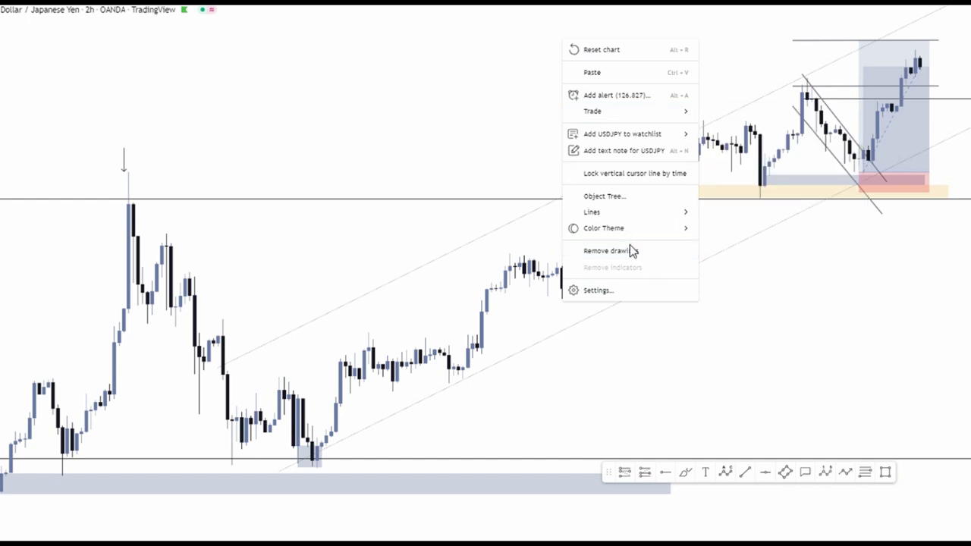
{"action": "left_click", "coordinate": [667, 251]}
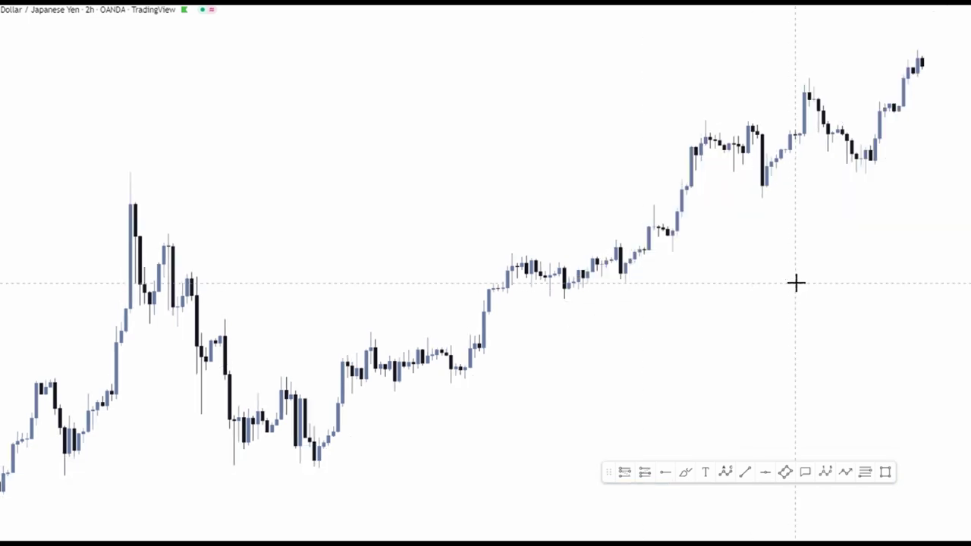
{"action": "scroll", "coordinate": [796, 282], "scroll_direction": "up", "scroll_amount": 1}
{"action": "left_click_drag", "start_coordinate": [786, 325], "coordinate": [778, 345]}
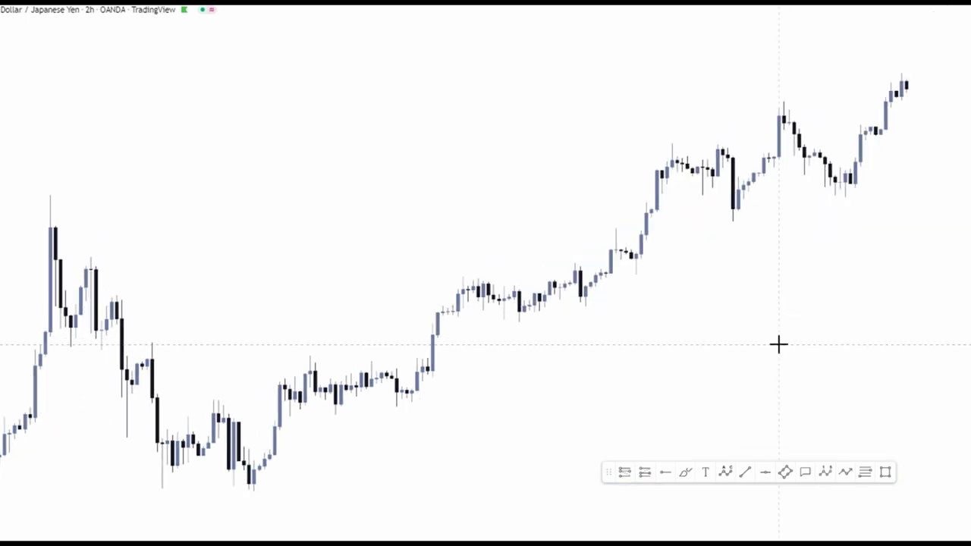
{"action": "left_click", "coordinate": [846, 477]}
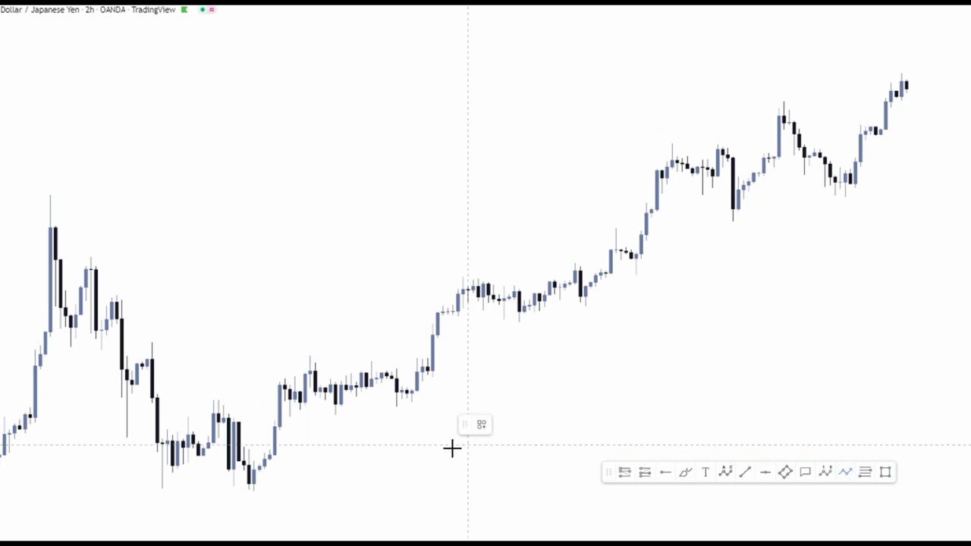
{"action": "left_click", "coordinate": [255, 491]}
{"action": "left_click", "coordinate": [305, 356]}
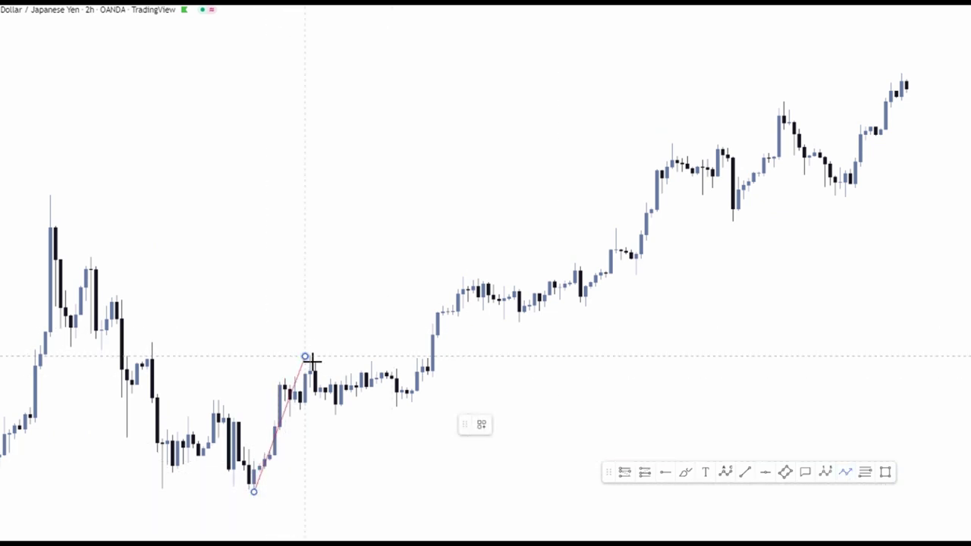
{"action": "double_click", "coordinate": [391, 406]}
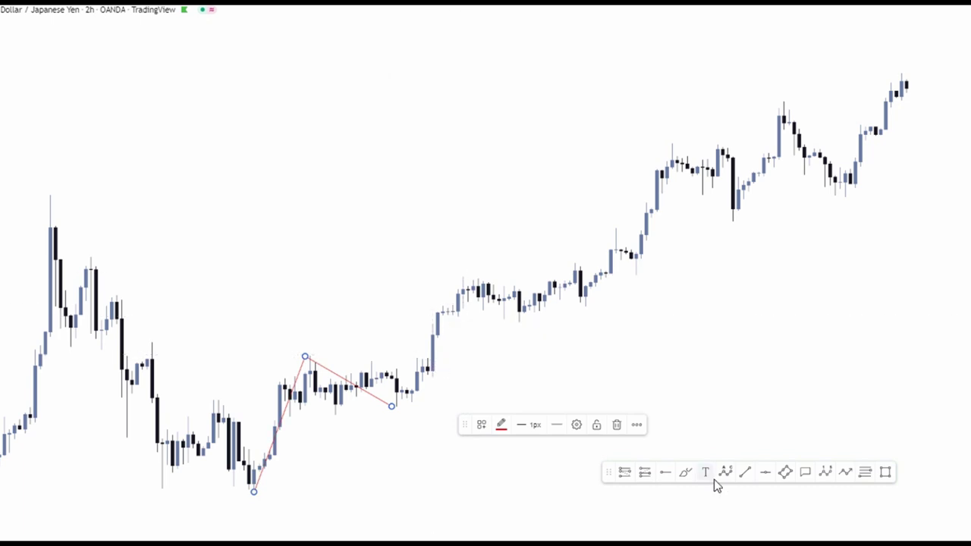
{"action": "left_click", "coordinate": [715, 356]}
{"action": "key", "text": "ctrl+z"}
Try tracing the uptrend with a path from the swing low through the second high and pullback, then clear the drawings
{"action": "left_click", "coordinate": [845, 474]}
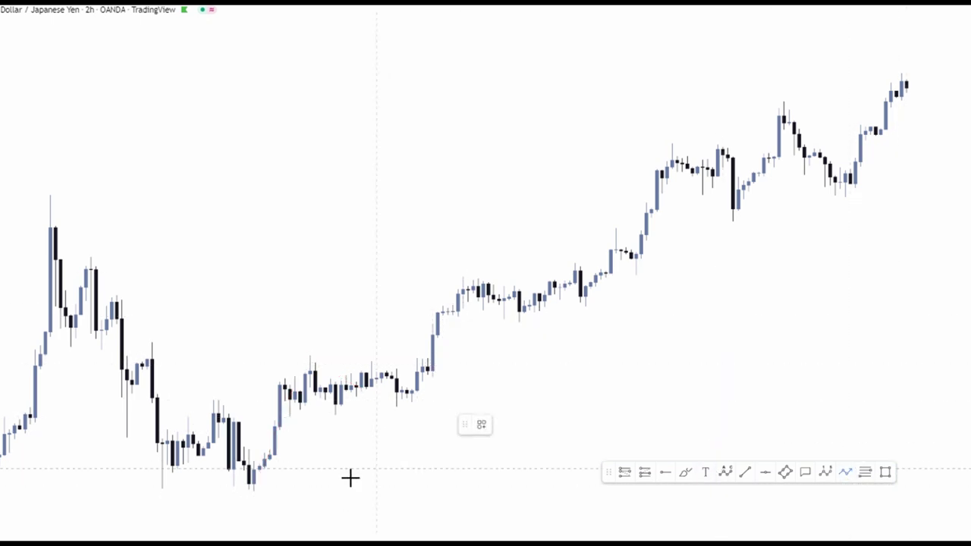
{"action": "left_click", "coordinate": [254, 491]}
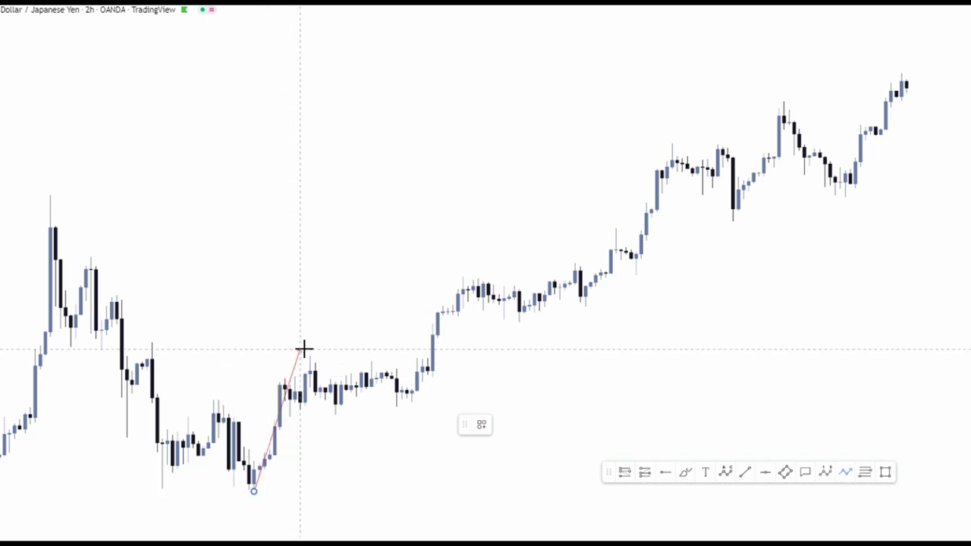
{"action": "left_click", "coordinate": [305, 357]}
{"action": "left_click", "coordinate": [396, 412]}
{"action": "left_click", "coordinate": [467, 274]}
{"action": "double_click", "coordinate": [523, 325]}
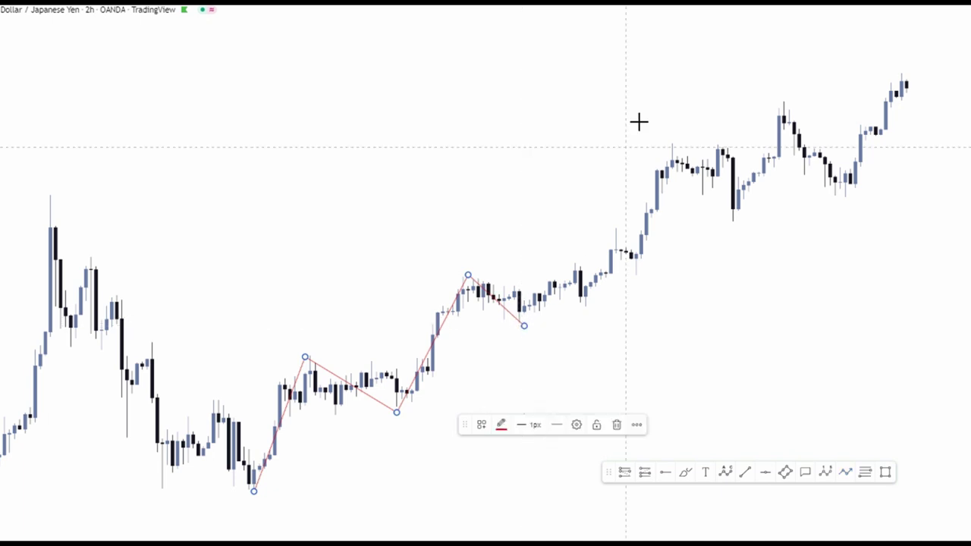
{"action": "left_click", "coordinate": [845, 472]}
{"action": "left_click", "coordinate": [527, 324]}
{"action": "key", "text": "Escape"}
{"action": "right_click", "coordinate": [635, 153]}
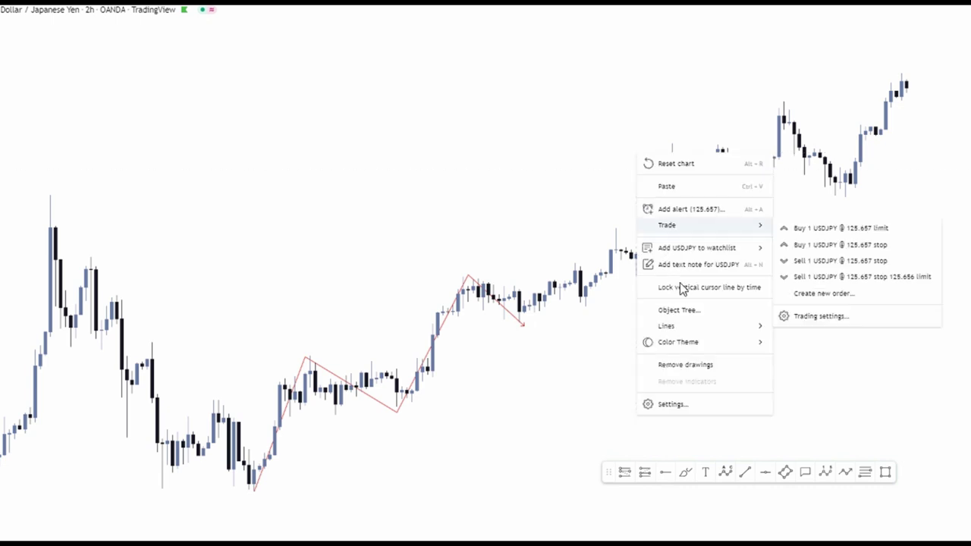
{"action": "left_click", "coordinate": [708, 364]}
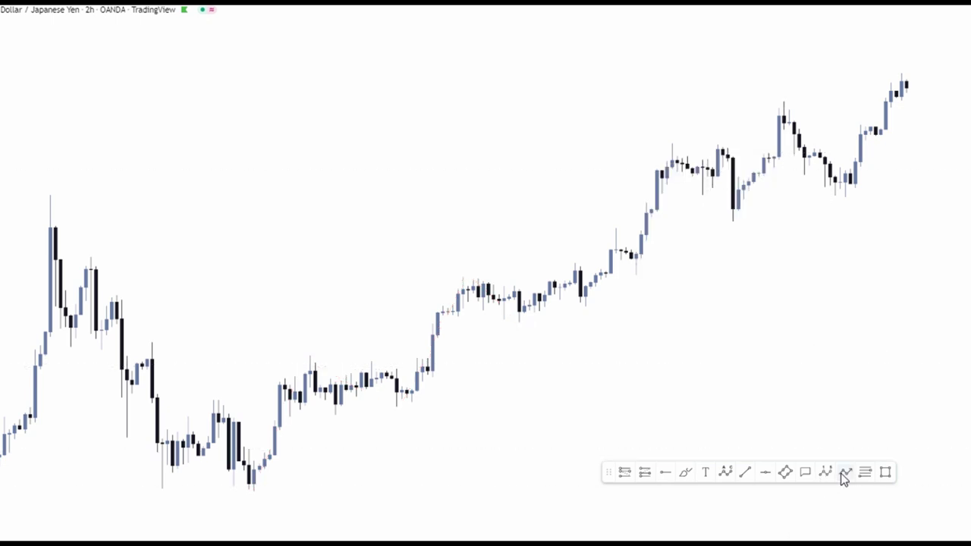
Trace the whole uptrend with one path from the swing low through every swing high and pullback to just above the latest candles
{"action": "left_click", "coordinate": [844, 473]}
{"action": "left_click", "coordinate": [305, 352]}
{"action": "left_click", "coordinate": [396, 409]}
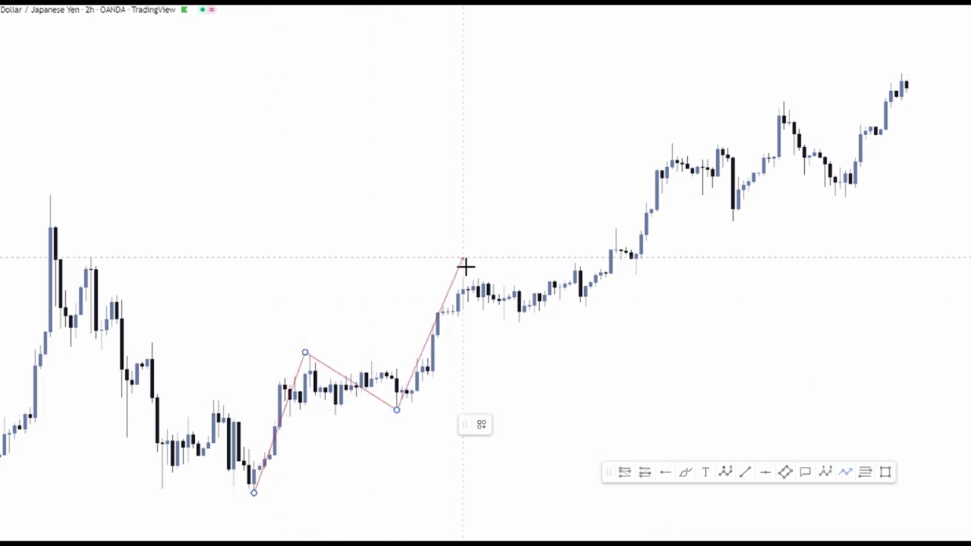
{"action": "left_click", "coordinate": [528, 328]}
{"action": "left_click", "coordinate": [676, 134]}
{"action": "left_click", "coordinate": [737, 218]}
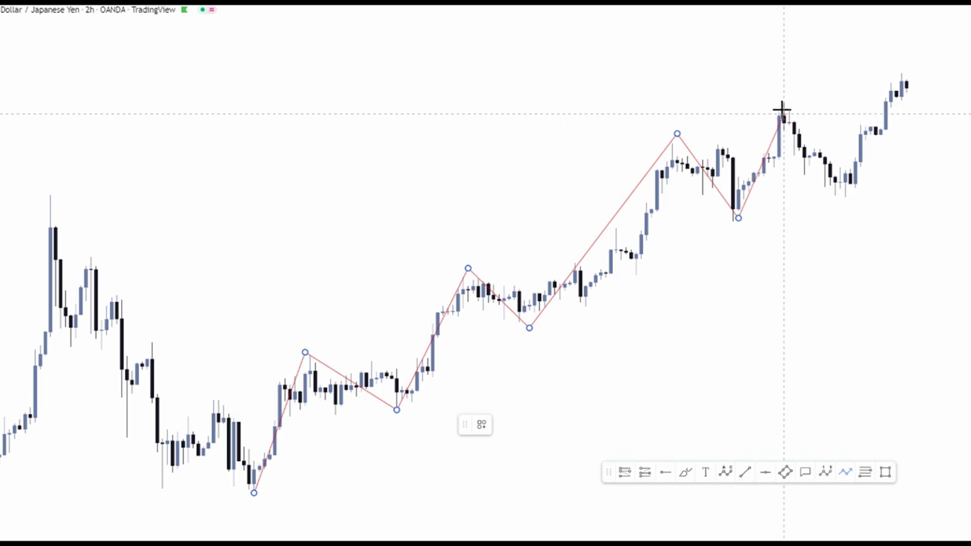
{"action": "left_click", "coordinate": [779, 102]}
{"action": "left_click", "coordinate": [844, 195]}
{"action": "double_click", "coordinate": [905, 60]}
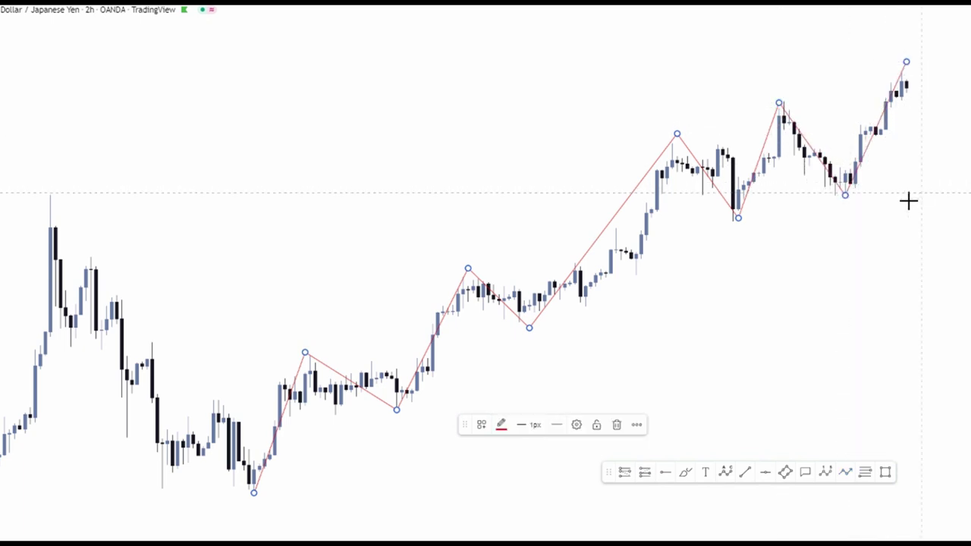
Move the traced path off the candles into the empty chart space after the latest price
{"action": "left_click_drag", "start_coordinate": [909, 200], "coordinate": [650, 232]}
{"action": "scroll", "coordinate": [678, 229], "scroll_direction": "down", "scroll_amount": 3}
{"action": "left_click_drag", "start_coordinate": [726, 287], "coordinate": [683, 277]}
{"action": "left_click", "coordinate": [524, 277]}
{"action": "left_click_drag", "start_coordinate": [523, 277], "coordinate": [863, 227]}
{"action": "mouse_move", "coordinate": [888, 282]}
{"action": "left_mouse_down"}
{"action": "mouse_move", "coordinate": [626, 278]}
{"action": "mouse_move", "coordinate": [556, 255]}
{"action": "mouse_move", "coordinate": [736, 242]}
{"action": "mouse_move", "coordinate": [635, 264]}
{"action": "mouse_move", "coordinate": [689, 251]}
{"action": "mouse_move", "coordinate": [726, 295]}
{"action": "left_mouse_up"}
{"action": "left_click", "coordinate": [634, 251]}
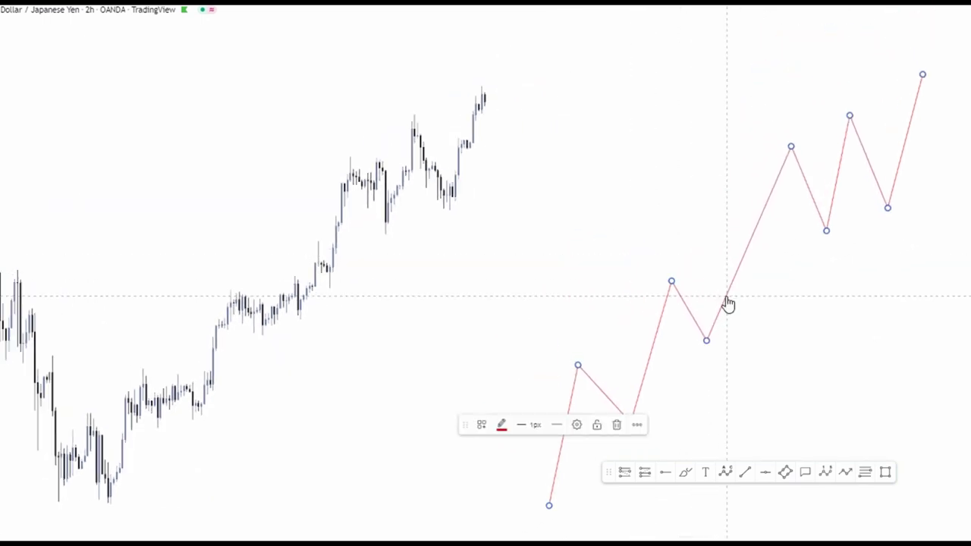
{"action": "scroll", "coordinate": [764, 372], "scroll_direction": "up", "scroll_amount": 3}
{"action": "left_click", "coordinate": [713, 377]}
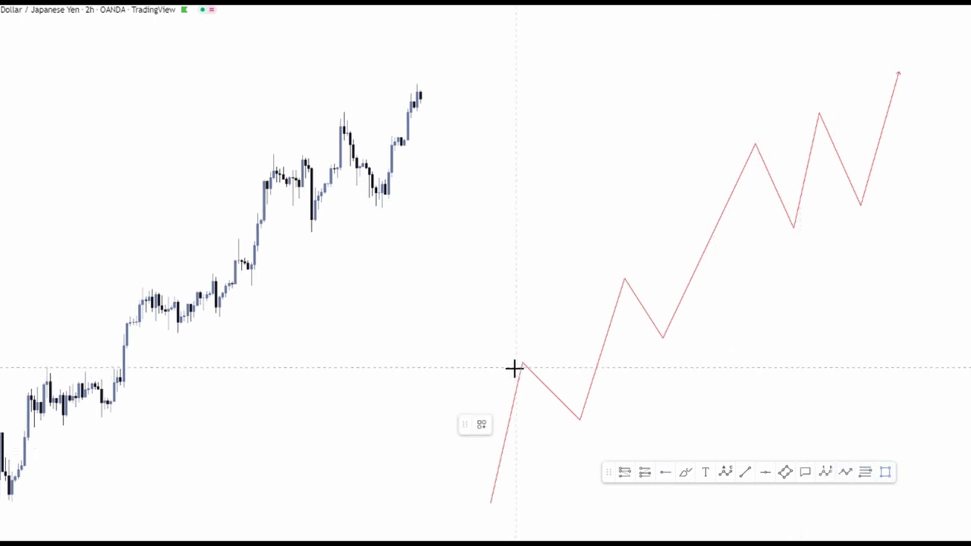
Draw a thin rectangle at the path's first swing high, extending it beyond the second pullback
{"action": "mouse_move", "coordinate": [509, 369]}
{"action": "left_mouse_down"}
{"action": "mouse_move", "coordinate": [743, 346]}
{"action": "mouse_move", "coordinate": [748, 361]}
{"action": "left_mouse_up"}
{"action": "left_click", "coordinate": [790, 291]}
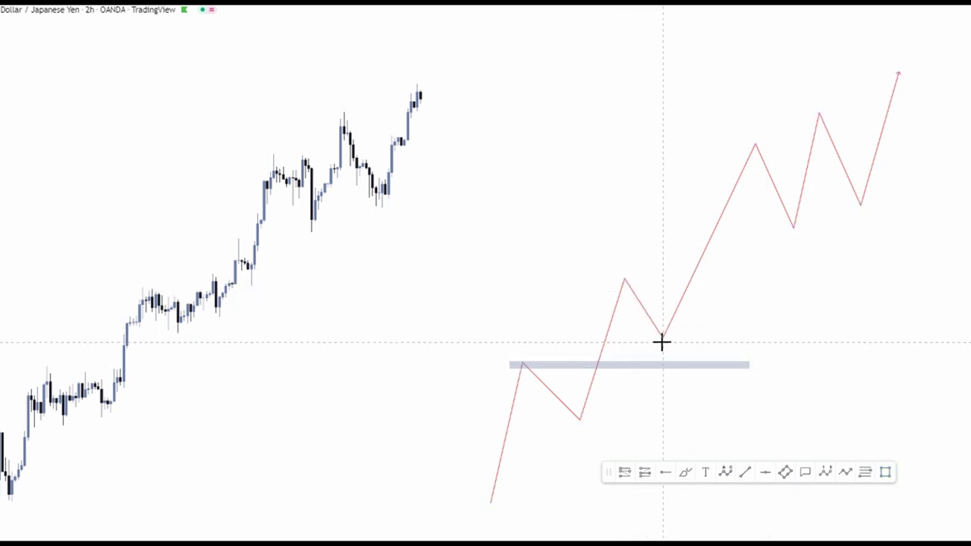
{"action": "mouse_move", "coordinate": [660, 339]}
{"action": "left_mouse_down"}
{"action": "mouse_move", "coordinate": [668, 362]}
{"action": "mouse_move", "coordinate": [663, 334]}
{"action": "left_mouse_up"}
{"action": "left_click", "coordinate": [699, 309]}
{"action": "left_click", "coordinate": [634, 359]}
Draw a thin rectangle at the path's second swing high, extending it across to the last pullback
{"action": "left_click_drag", "start_coordinate": [827, 292], "coordinate": [803, 320]}
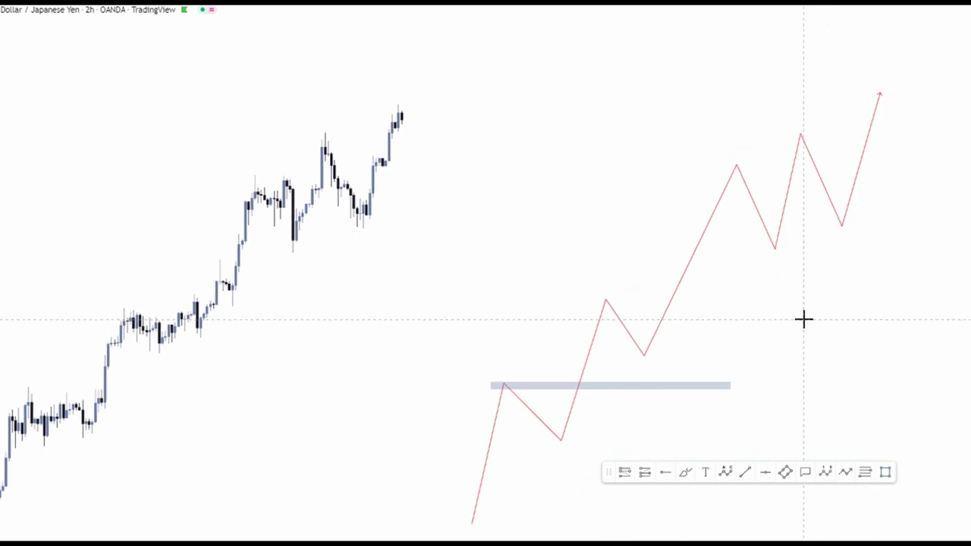
{"action": "left_click", "coordinate": [884, 473]}
{"action": "left_click_drag", "start_coordinate": [563, 305], "coordinate": [842, 298]}
{"action": "left_click", "coordinate": [862, 278]}
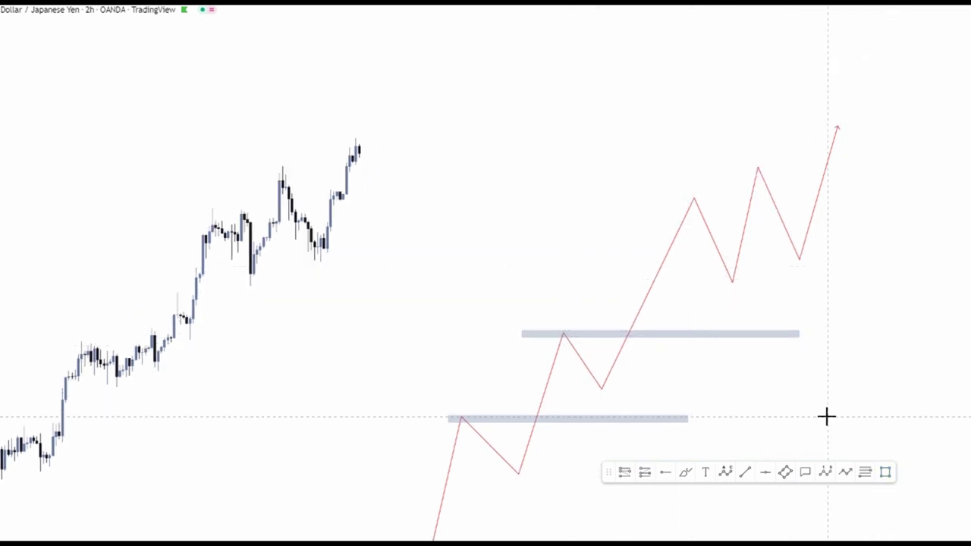
Draw a thin rectangle at the path's third swing high, extending it beyond the path's final arrow
{"action": "left_click", "coordinate": [685, 199]}
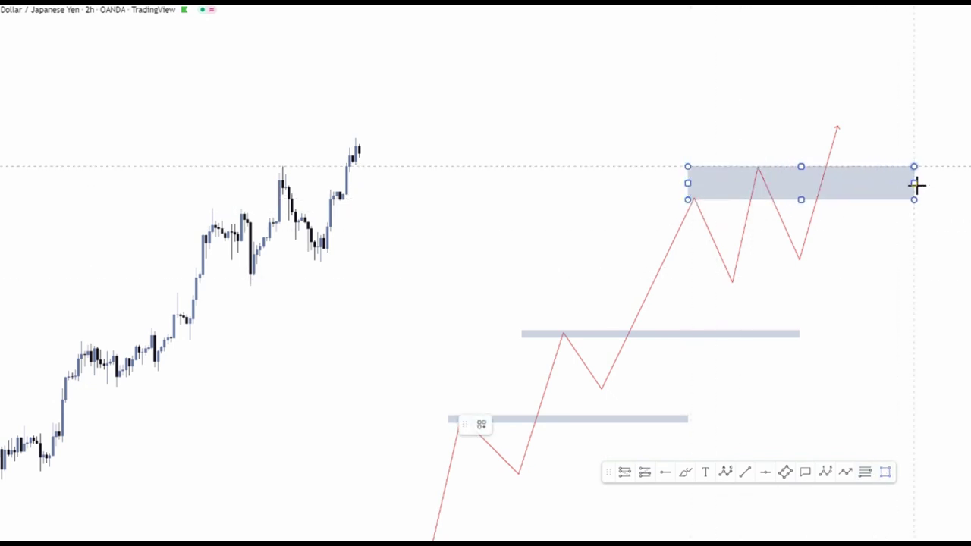
{"action": "left_click", "coordinate": [917, 198]}
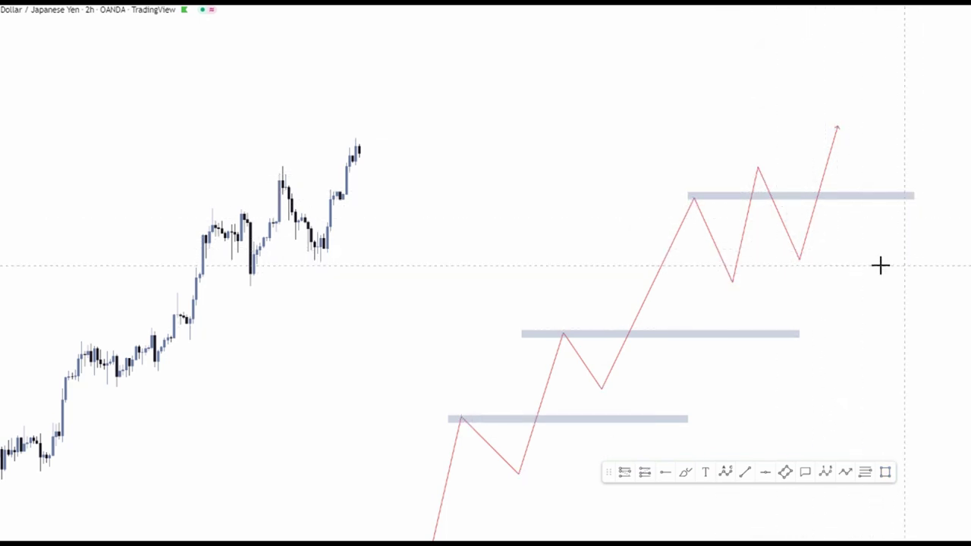
Place a Fibonacci retracement from the path's first pullback low to its second swing high and shift it slightly earlier in time
{"action": "left_click_drag", "start_coordinate": [880, 265], "coordinate": [841, 265]}
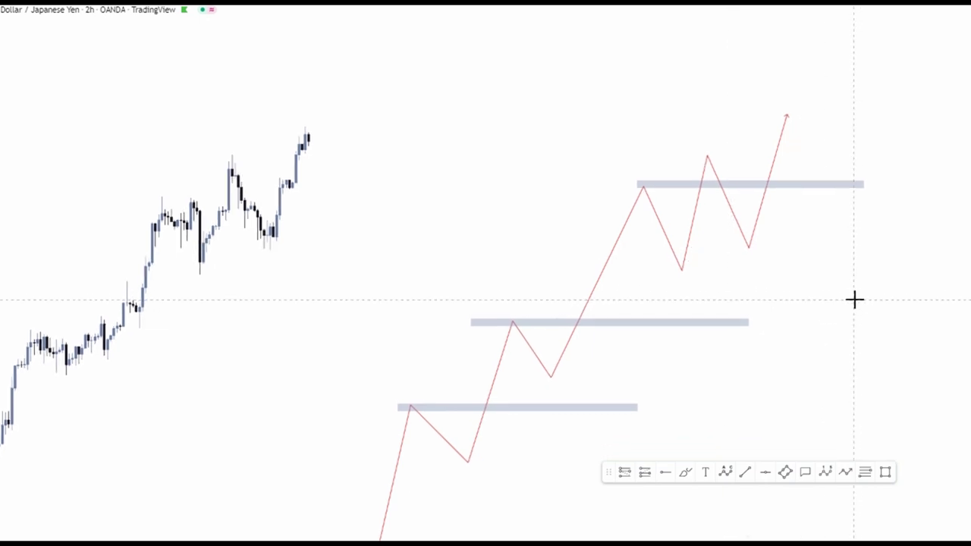
{"action": "scroll", "coordinate": [817, 299], "scroll_direction": "up", "scroll_amount": 2}
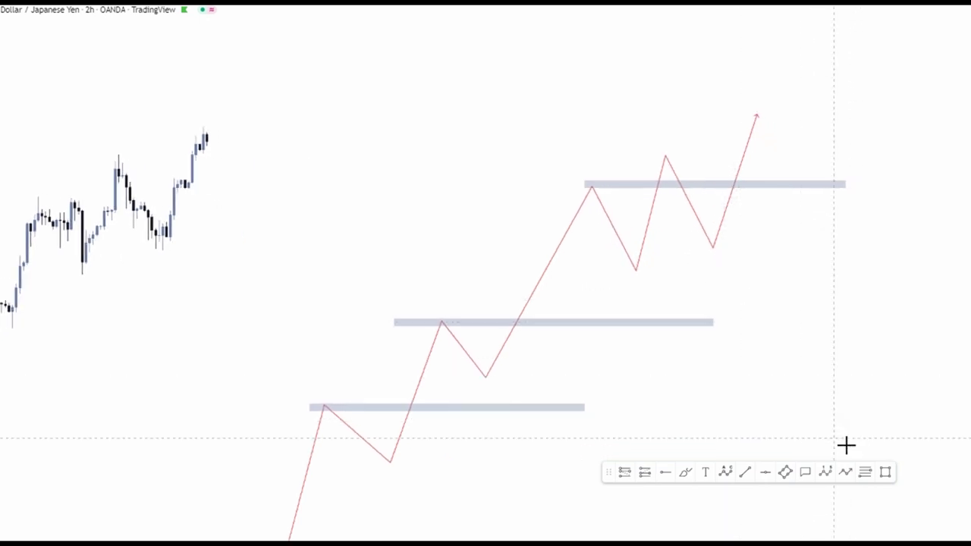
{"action": "left_click", "coordinate": [865, 473]}
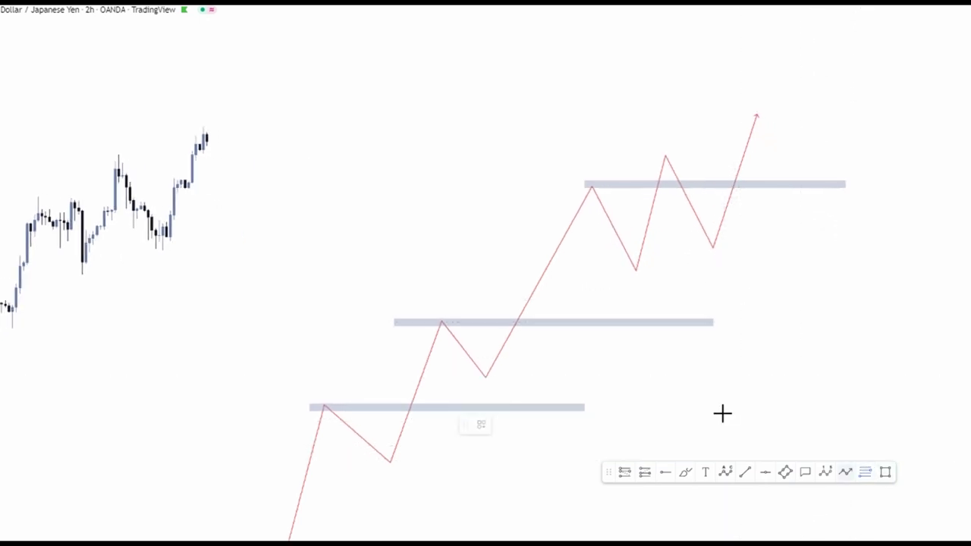
{"action": "left_click", "coordinate": [393, 461]}
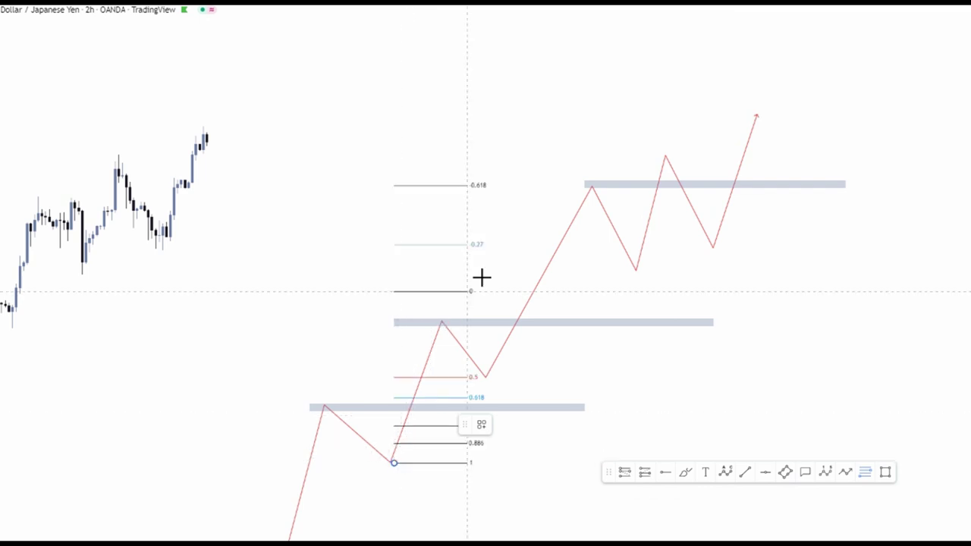
{"action": "left_click", "coordinate": [644, 320]}
{"action": "left_click_drag", "start_coordinate": [869, 312], "coordinate": [878, 298]}
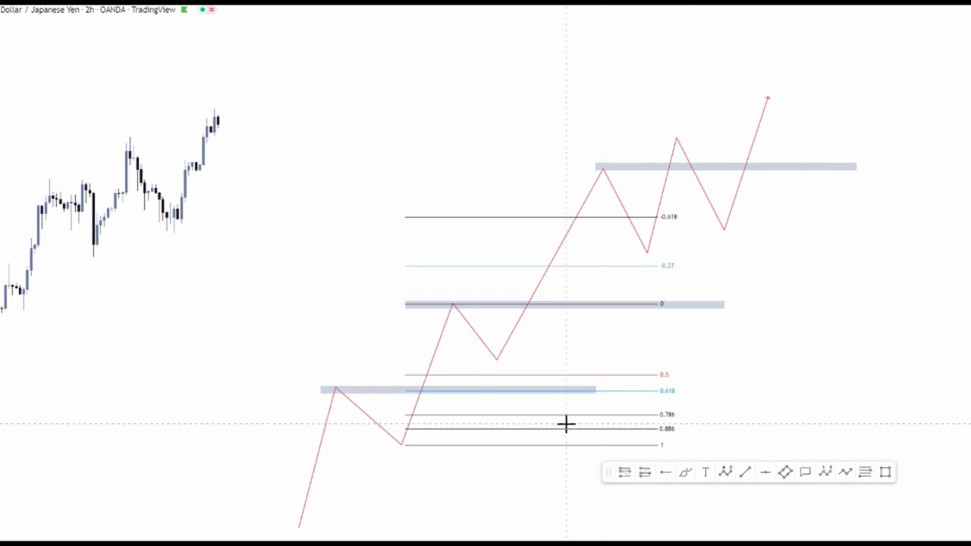
{"action": "left_click_drag", "start_coordinate": [570, 416], "coordinate": [556, 415]}
{"action": "left_click", "coordinate": [783, 327]}
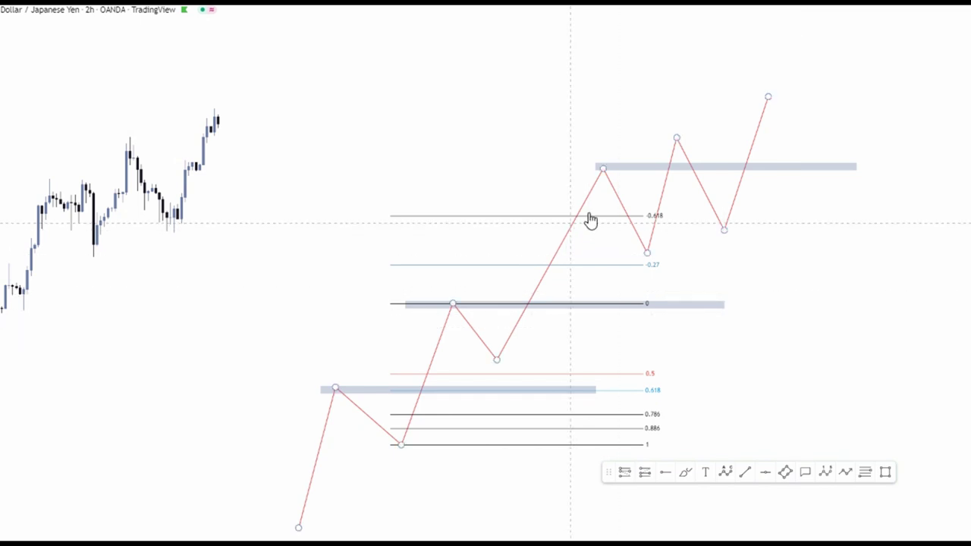
Draw a rectangle across the path's second pullback low, just above the 0.5 Fibonacci level
{"action": "left_click", "coordinate": [513, 391]}
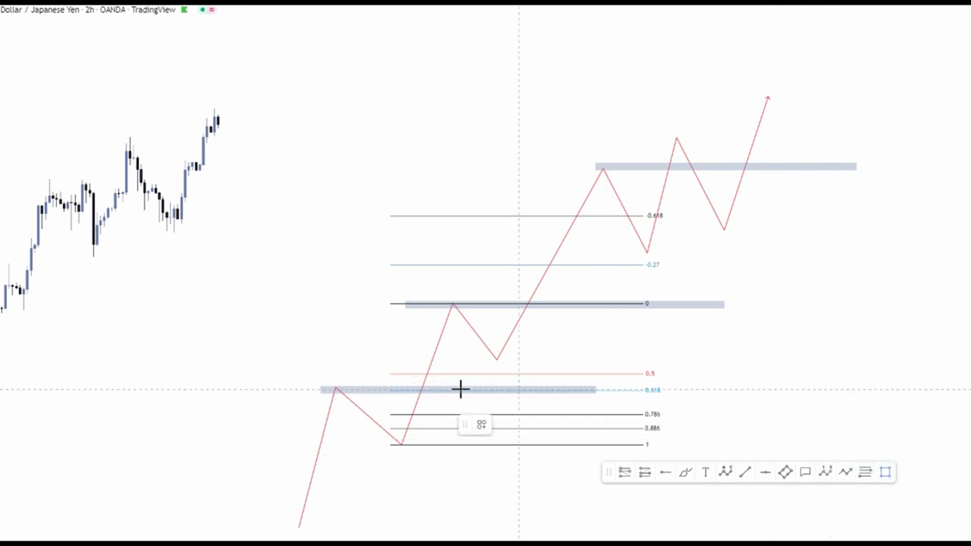
{"action": "mouse_move", "coordinate": [423, 366]}
{"action": "left_mouse_down"}
{"action": "mouse_move", "coordinate": [604, 344]}
{"action": "mouse_move", "coordinate": [621, 355]}
{"action": "left_mouse_up"}
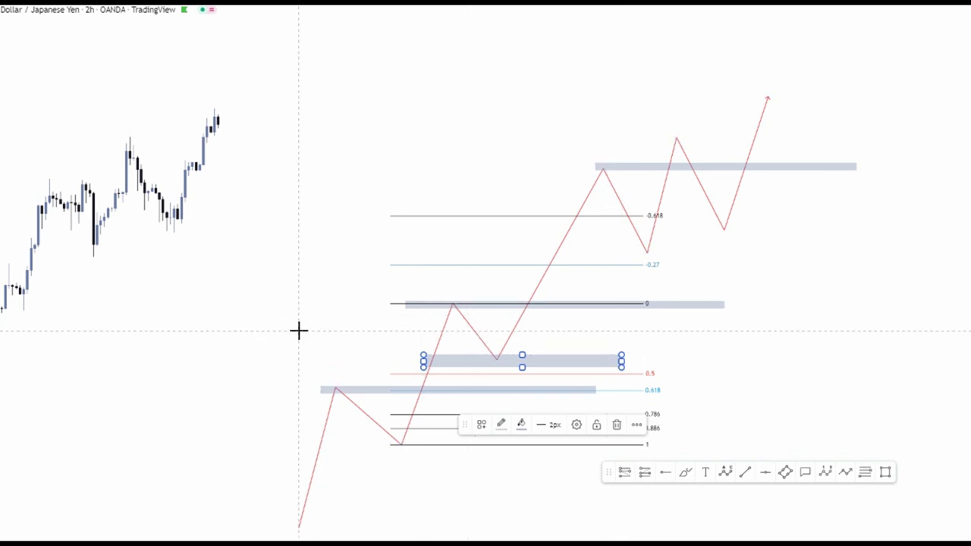
{"action": "left_click", "coordinate": [195, 282]}
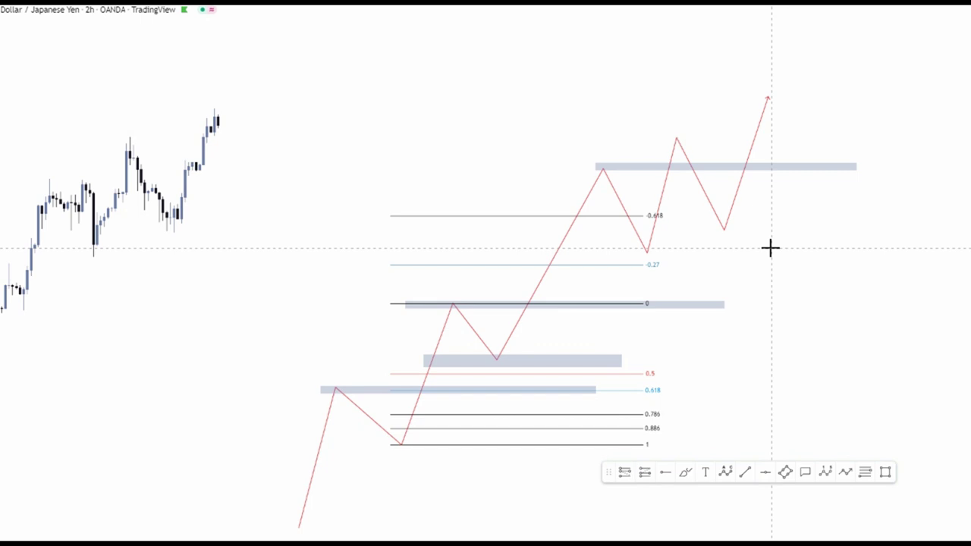
Remove all drawings from the USD/JPY chart and load the FXCM GBPJPY chart
{"action": "right_click", "coordinate": [659, 114]}
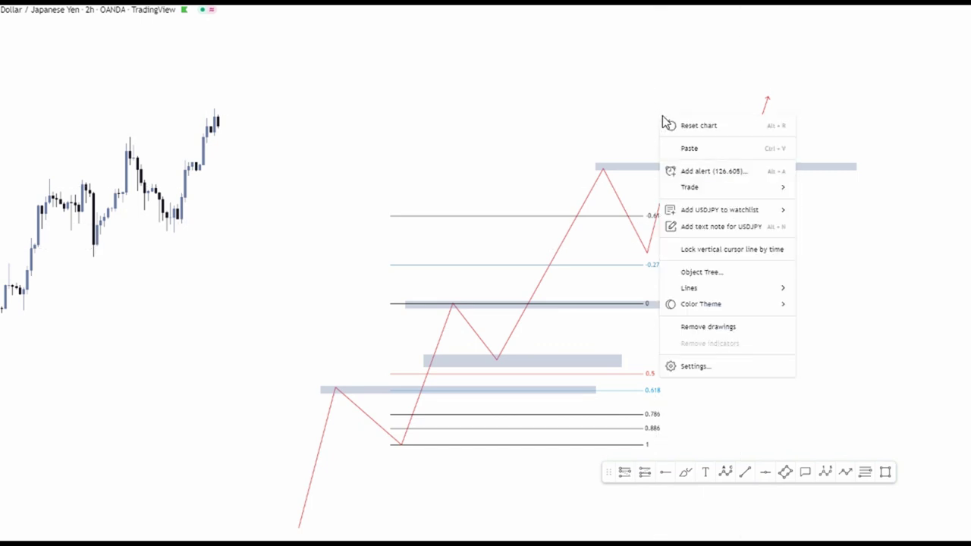
{"action": "left_click", "coordinate": [725, 326]}
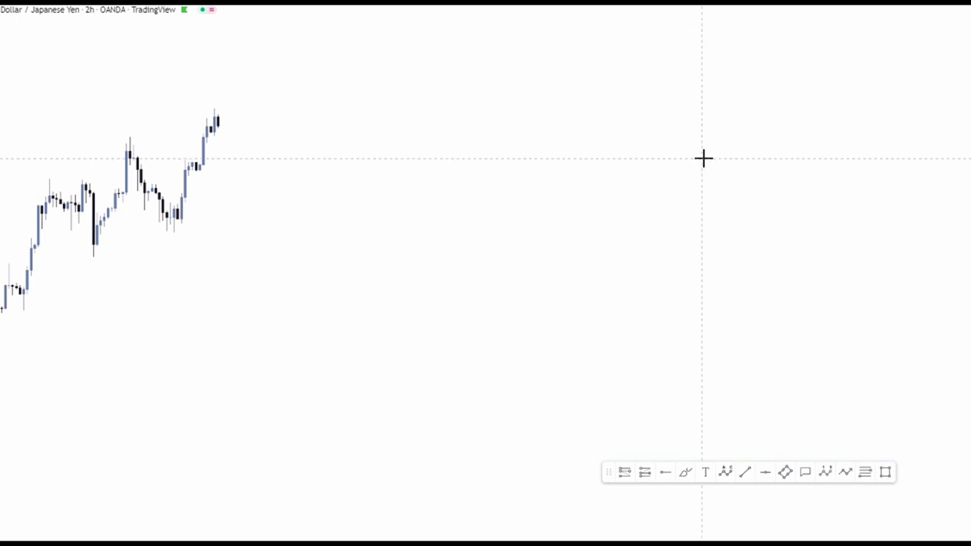
{"action": "type", "text": "GBP"}
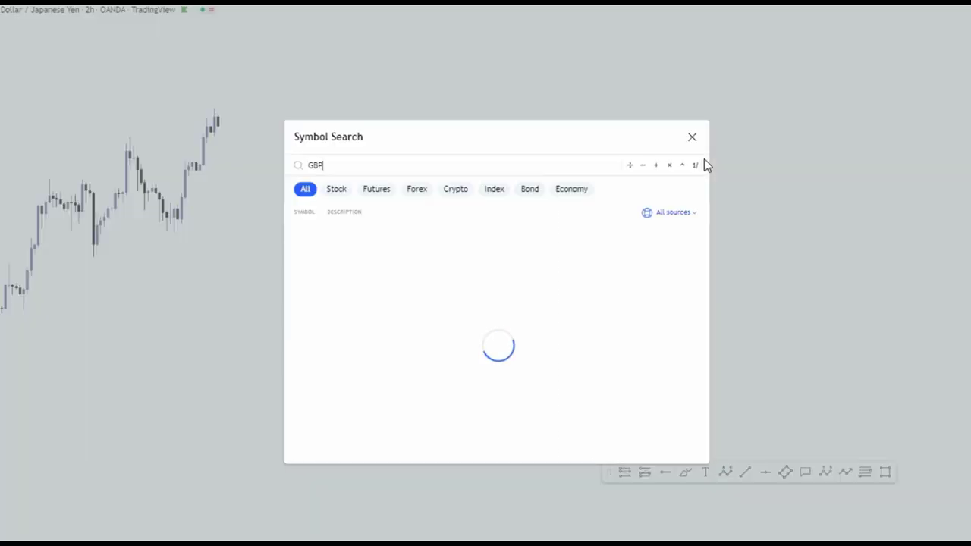
{"action": "type", "text": "JPY"}
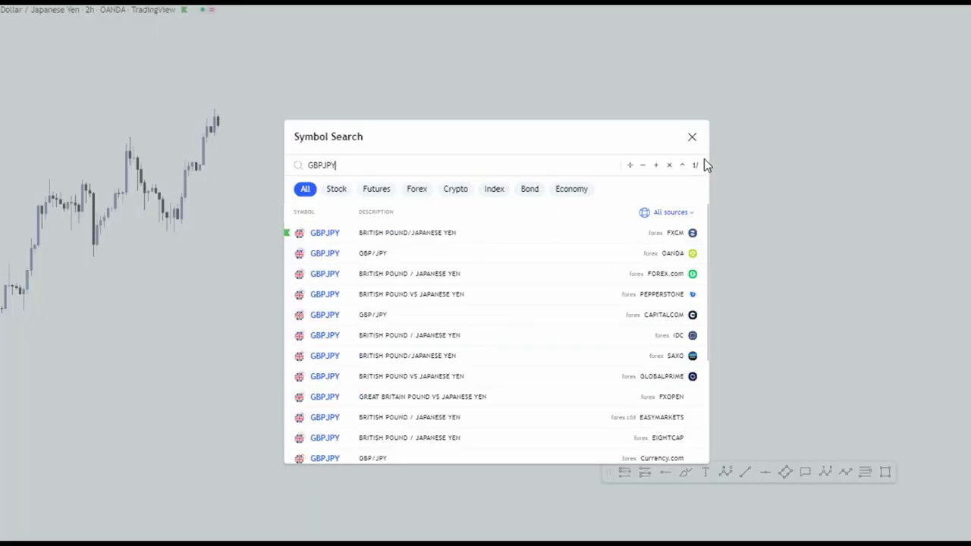
{"action": "key", "text": "Return"}
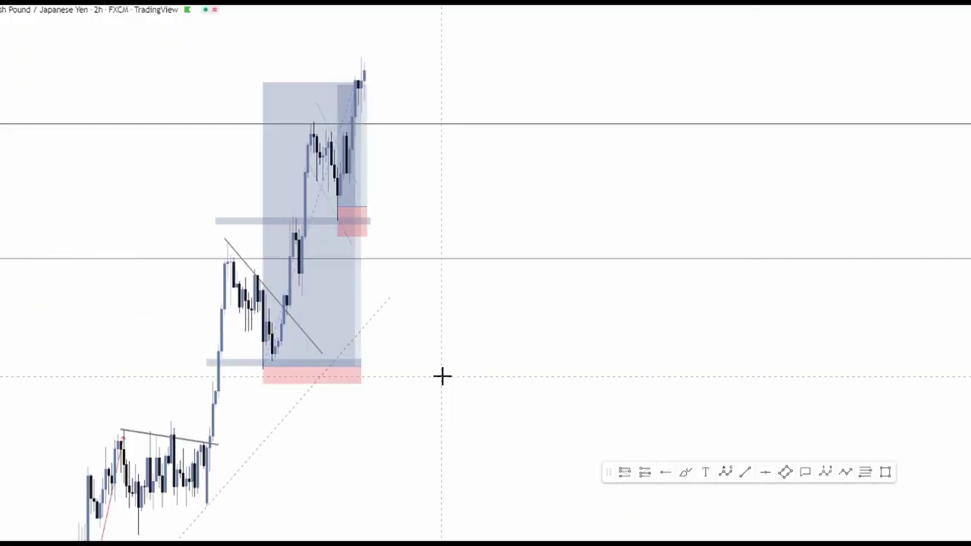
{"action": "left_click_drag", "start_coordinate": [507, 370], "coordinate": [756, 351]}
{"action": "scroll", "coordinate": [756, 351], "scroll_direction": "up", "scroll_amount": 3}
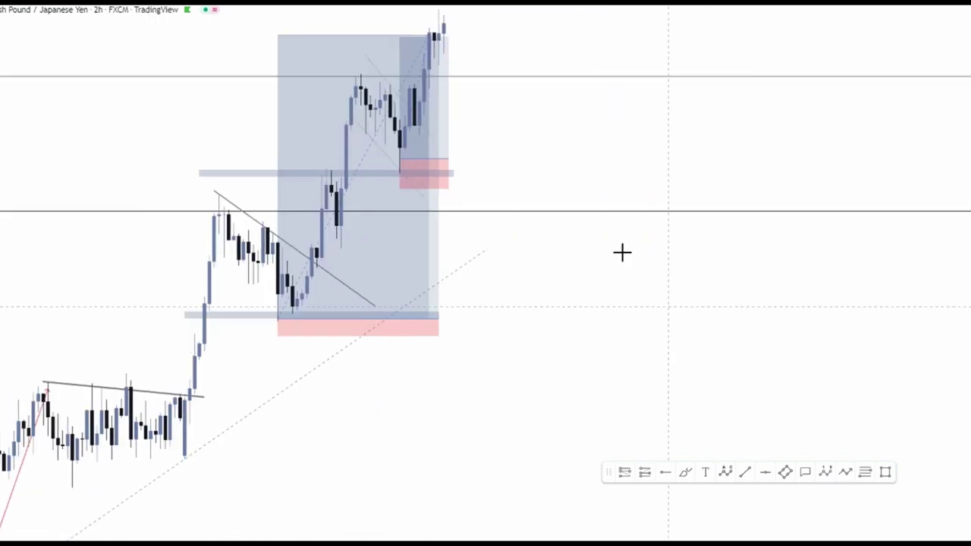
{"action": "left_click_drag", "start_coordinate": [516, 455], "coordinate": [654, 520]}
{"action": "left_click_drag", "start_coordinate": [868, 203], "coordinate": [821, 228]}
{"action": "scroll", "coordinate": [821, 227], "scroll_direction": "up", "scroll_amount": 3}
{"action": "left_click_drag", "start_coordinate": [611, 217], "coordinate": [816, 269]}
{"action": "left_click", "coordinate": [844, 472]}
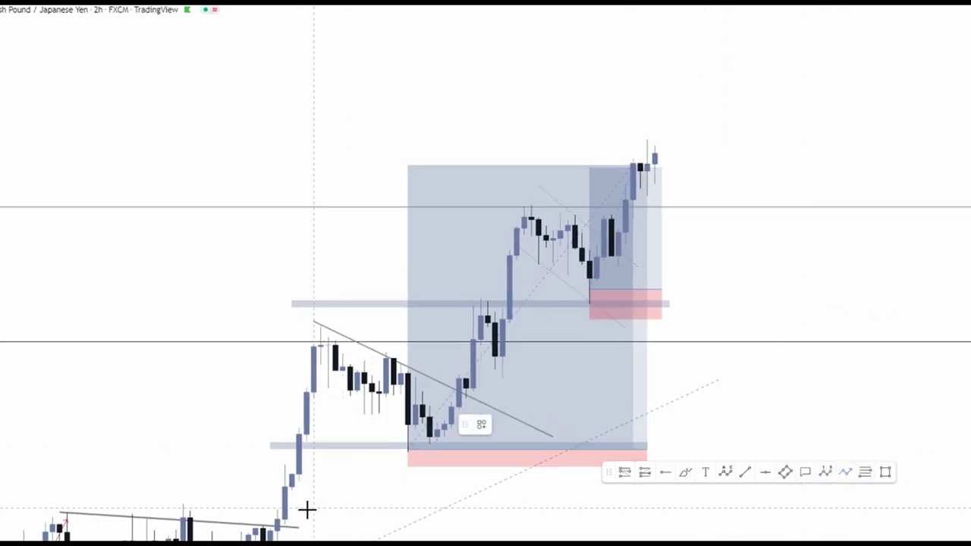
{"action": "left_click", "coordinate": [277, 529]}
{"action": "left_click", "coordinate": [314, 325]}
{"action": "left_click", "coordinate": [416, 452]}
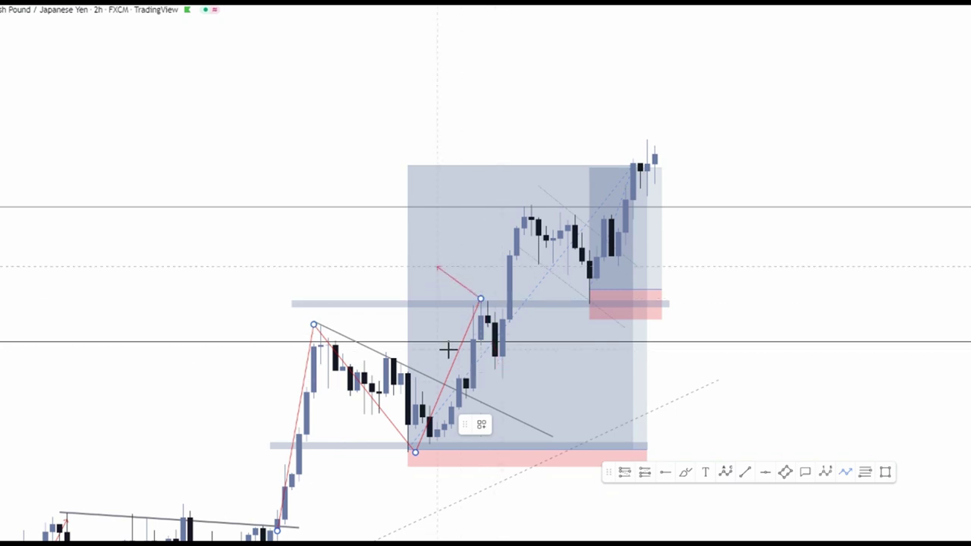
{"action": "left_click", "coordinate": [501, 374]}
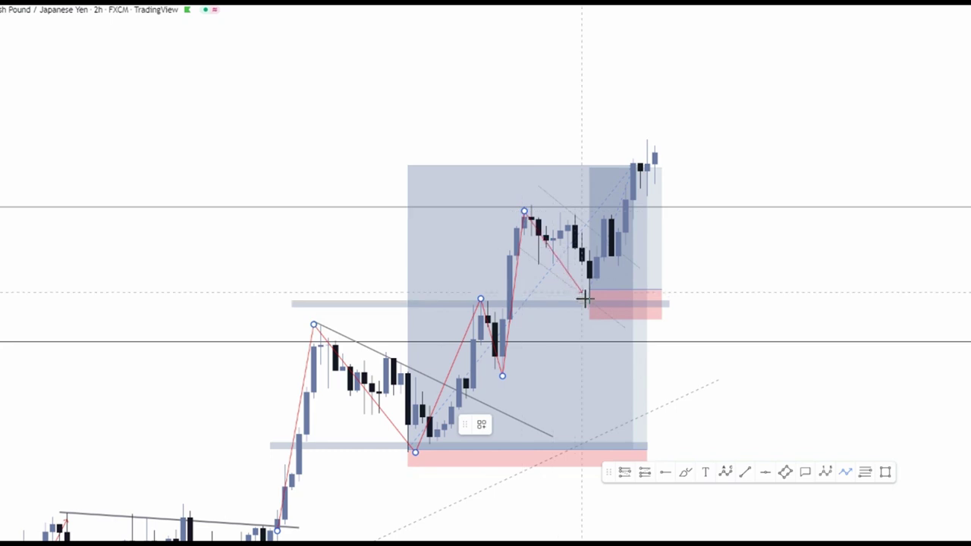
{"action": "key", "text": "Escape"}
Delete both long-position drawings covering the latest GBP/JPY rally
{"action": "mouse_move", "coordinate": [635, 46]}
{"action": "left_mouse_down"}
{"action": "mouse_move", "coordinate": [703, 31]}
{"action": "mouse_move", "coordinate": [812, 48]}
{"action": "left_mouse_up"}
{"action": "scroll", "coordinate": [715, 177], "scroll_direction": "up", "scroll_amount": 2}
{"action": "left_click", "coordinate": [643, 321]}
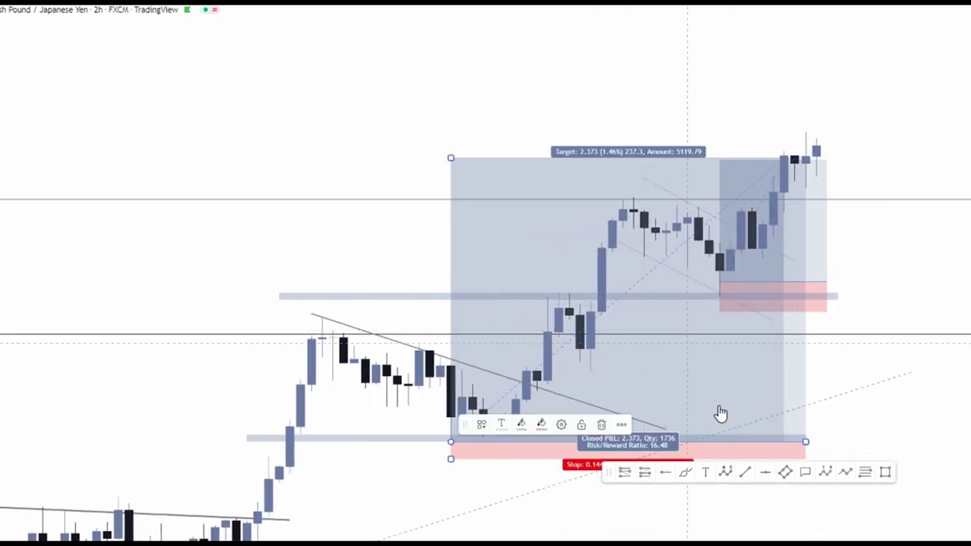
{"action": "left_click", "coordinate": [601, 427]}
{"action": "left_click", "coordinate": [770, 254]}
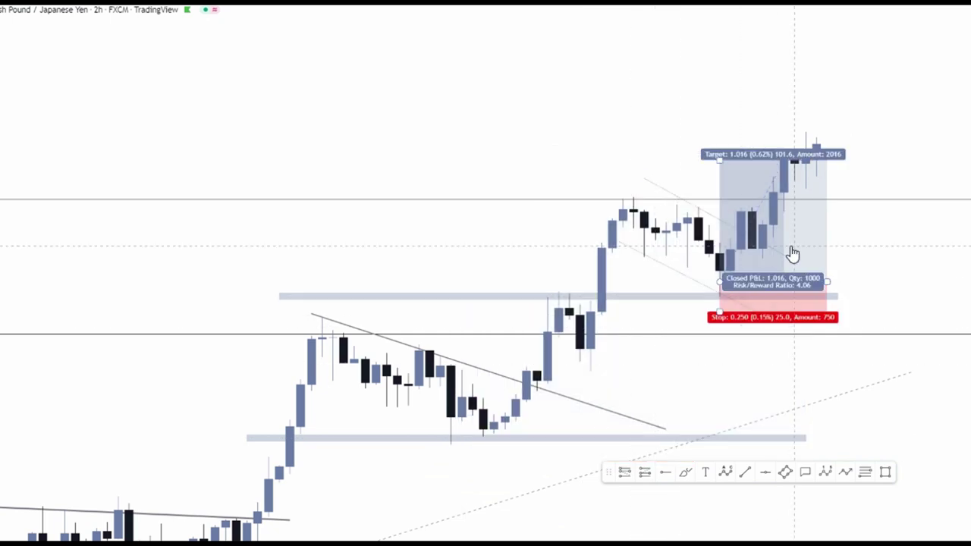
{"action": "double_click", "coordinate": [792, 253]}
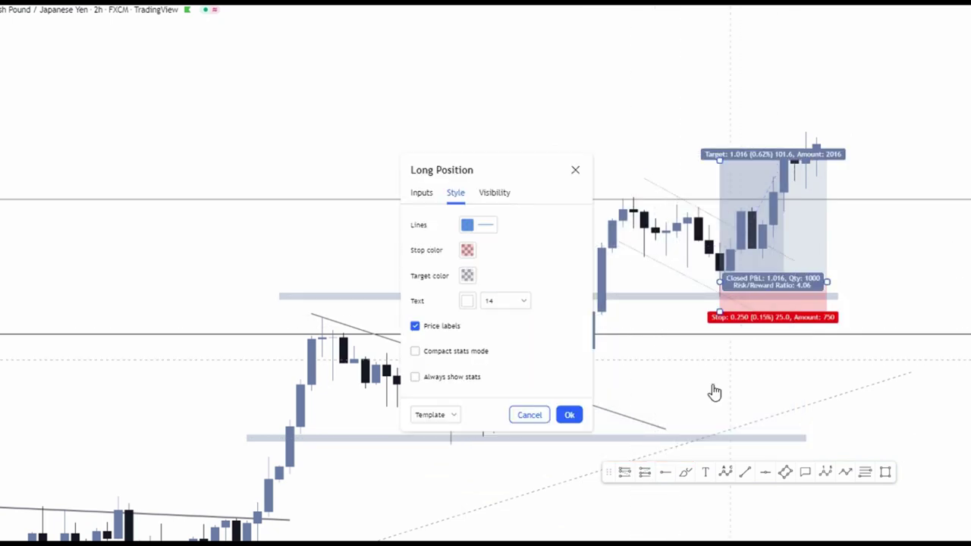
{"action": "left_click", "coordinate": [569, 415]}
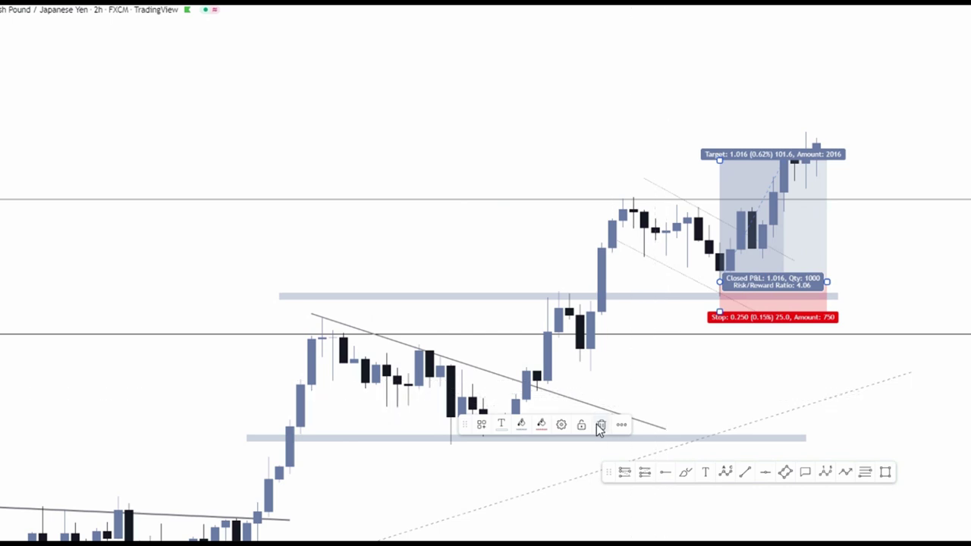
{"action": "left_click", "coordinate": [601, 424]}
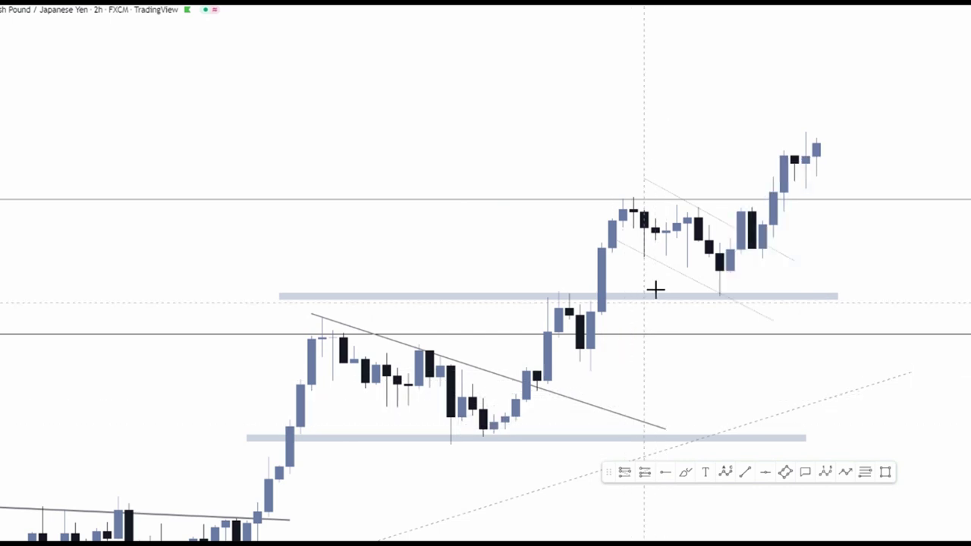
Delete the two parallel descending trend lines around the latest pullback
{"action": "left_click", "coordinate": [739, 311]}
{"action": "left_click", "coordinate": [641, 423]}
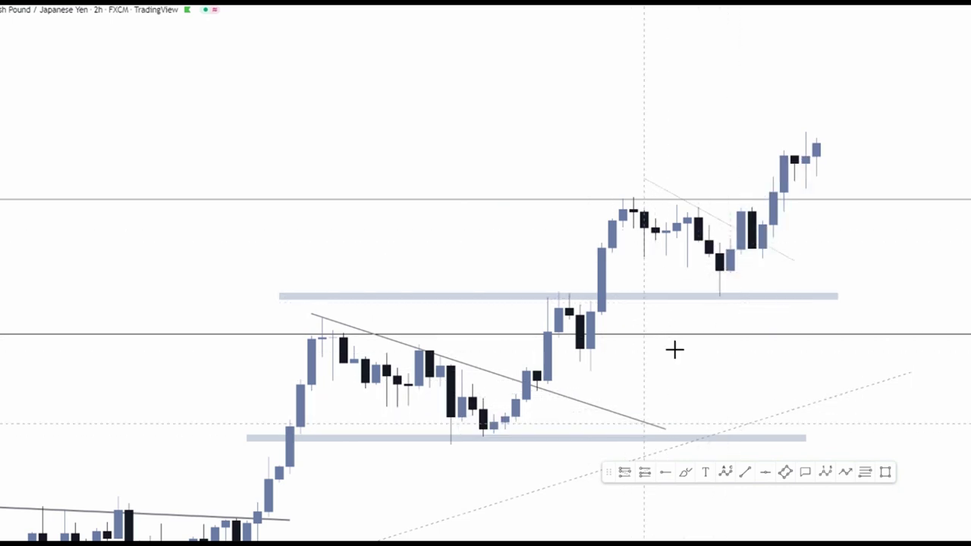
{"action": "left_click", "coordinate": [790, 264]}
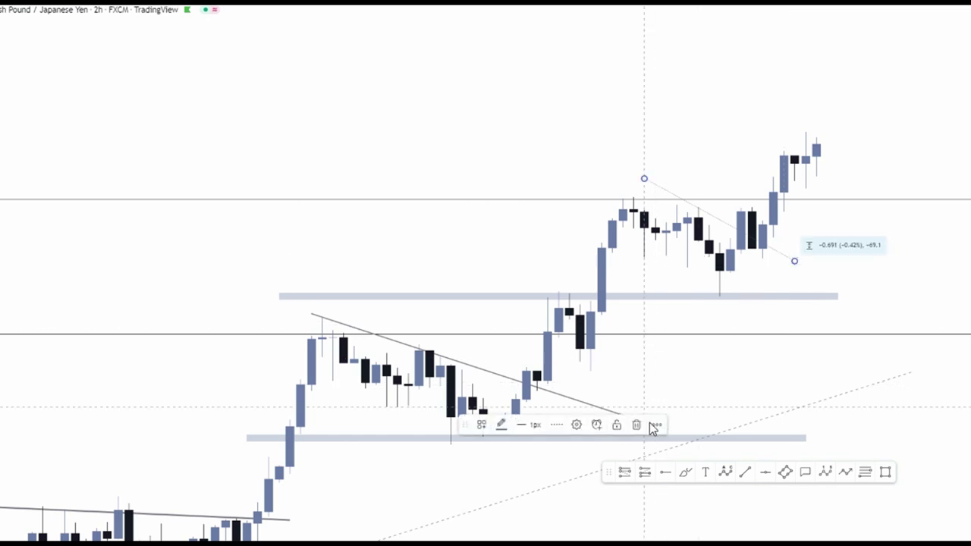
{"action": "left_click", "coordinate": [636, 426]}
Delete the upper rectangle zone and the descending trend line over the earlier pullback
{"action": "left_click", "coordinate": [708, 296]}
{"action": "left_click", "coordinate": [616, 424]}
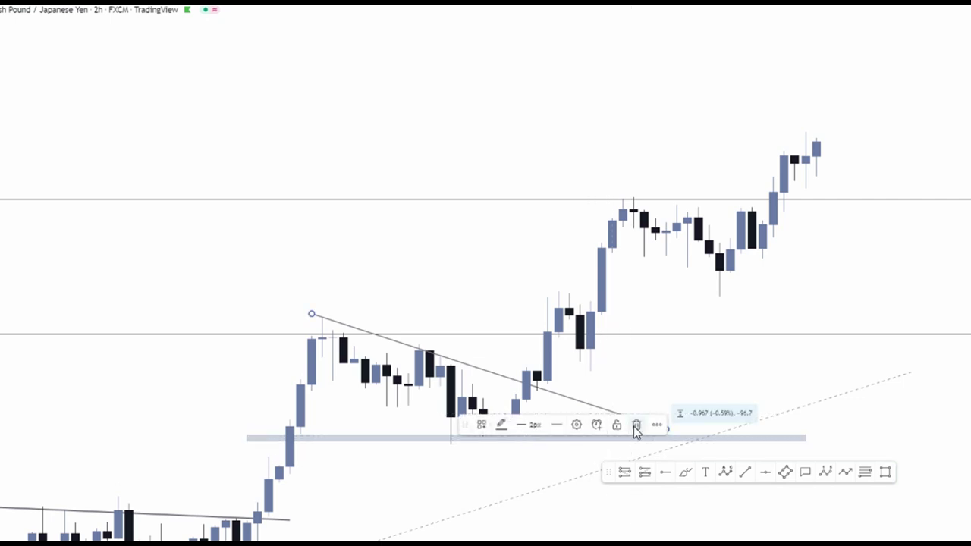
{"action": "left_click", "coordinate": [635, 425]}
{"action": "left_click_drag", "start_coordinate": [652, 373], "coordinate": [699, 357]}
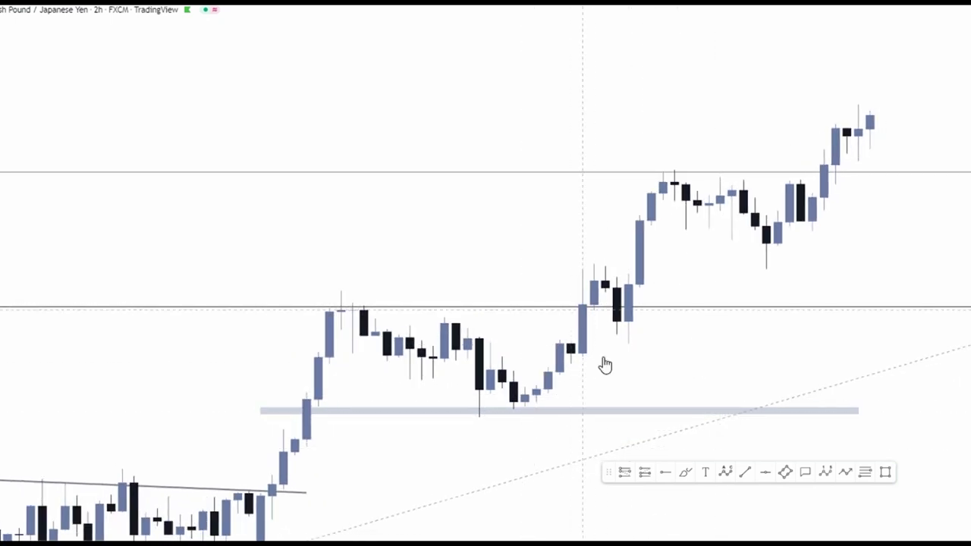
{"action": "left_click_drag", "start_coordinate": [605, 366], "coordinate": [850, 424]}
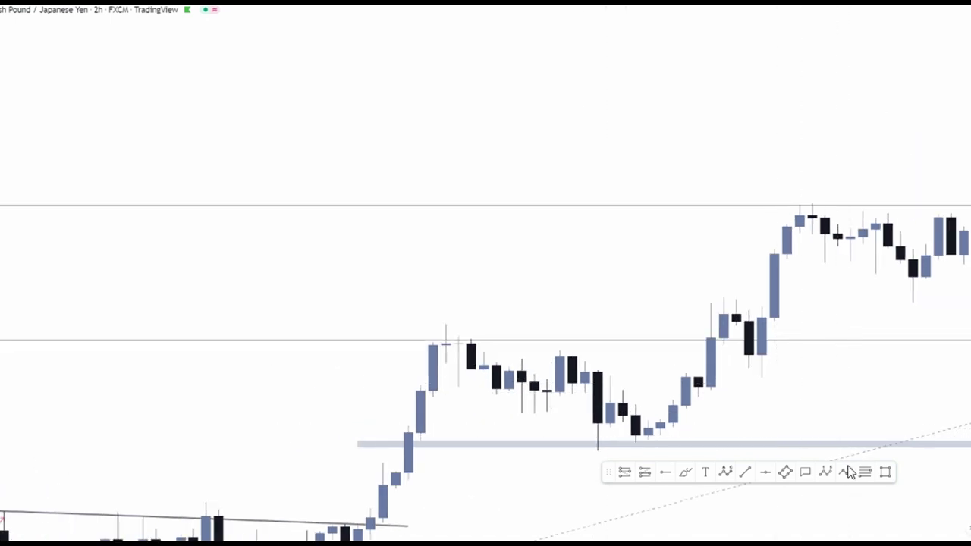
{"action": "left_click", "coordinate": [846, 472]}
{"action": "left_click", "coordinate": [635, 445]}
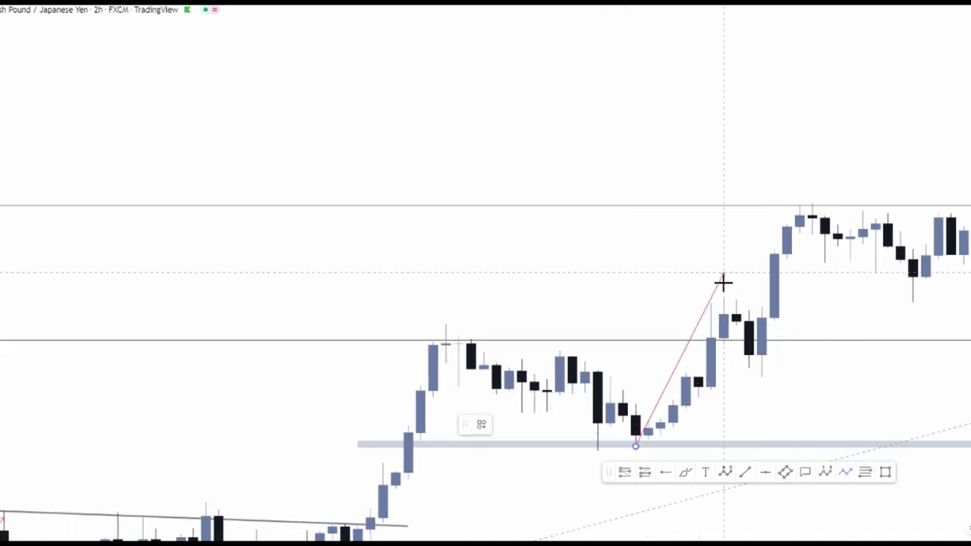
{"action": "left_click", "coordinate": [723, 297]}
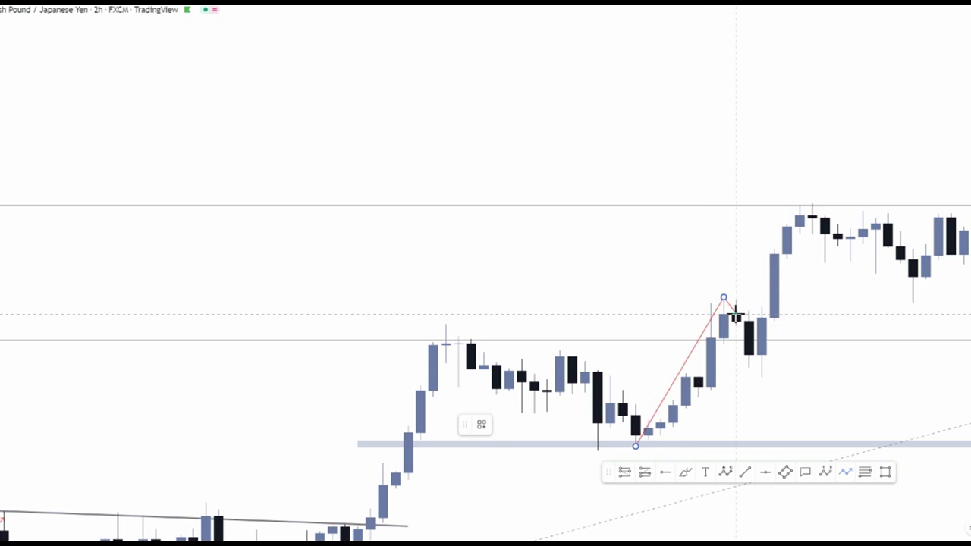
{"action": "left_click", "coordinate": [761, 377]}
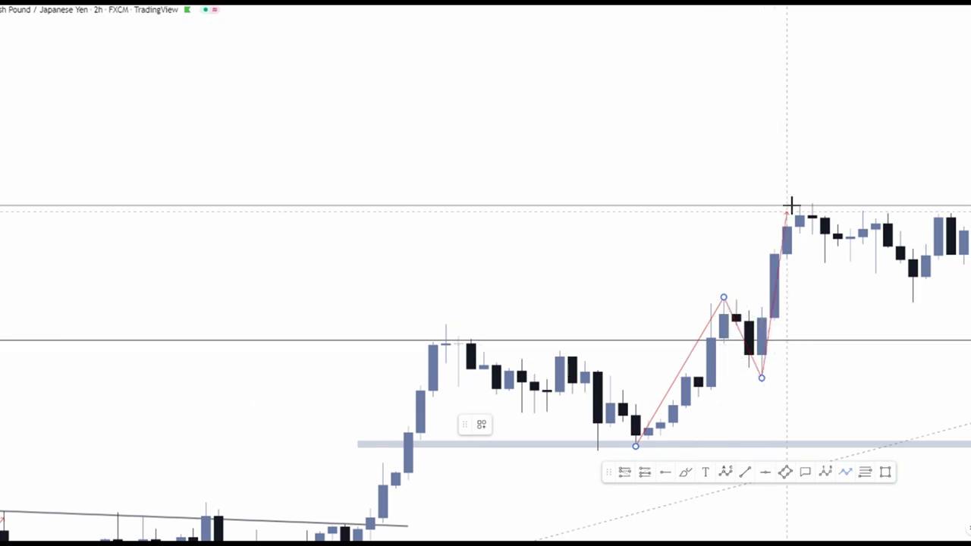
{"action": "left_click", "coordinate": [812, 201]}
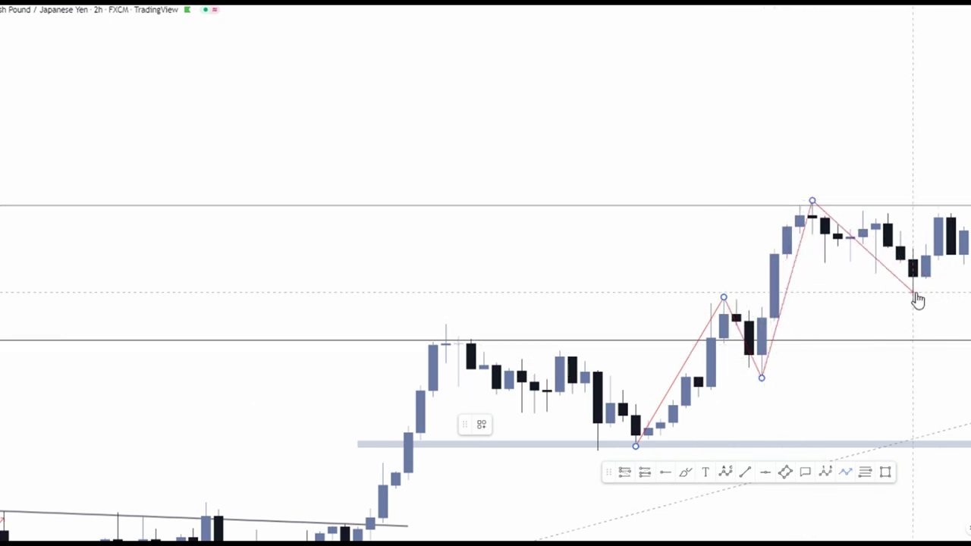
{"action": "left_click_drag", "start_coordinate": [781, 145], "coordinate": [808, 101]}
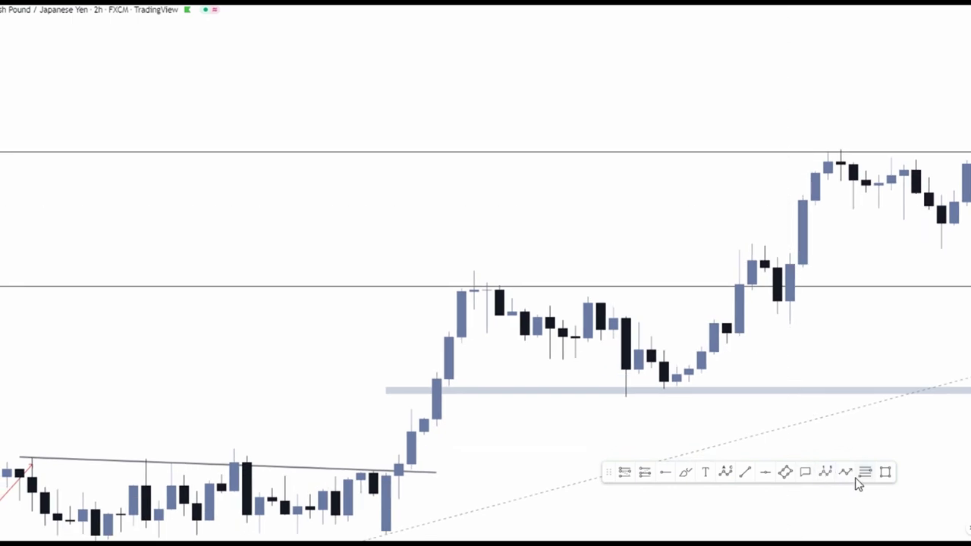
{"action": "left_click", "coordinate": [845, 472]}
{"action": "left_click", "coordinate": [650, 393]}
{"action": "key", "text": "Escape"}
Draw a Fibonacci retracement from the pullback low on the lower zone to the next swing high, extending its levels toward the latest candles
{"action": "left_click", "coordinate": [865, 471]}
{"action": "left_click", "coordinate": [663, 390]}
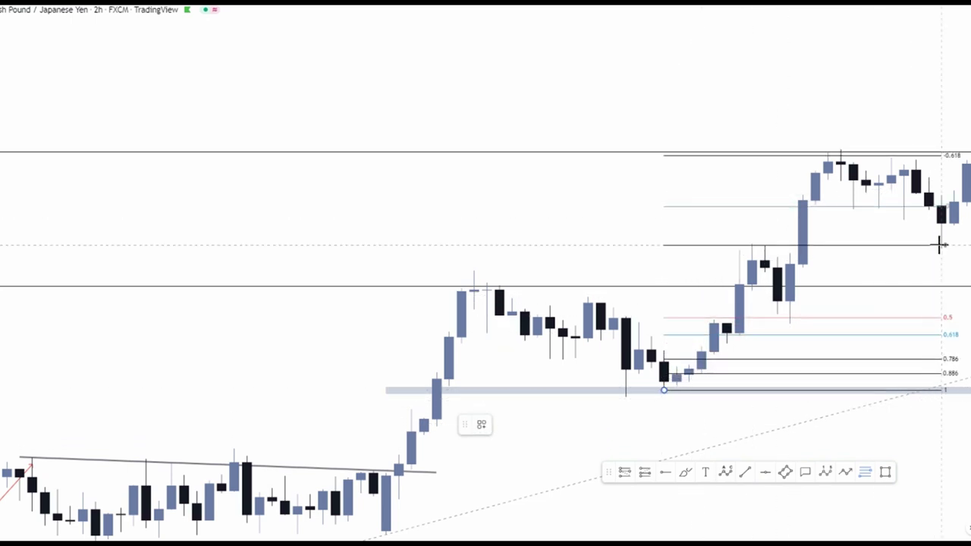
{"action": "left_click", "coordinate": [907, 245]}
{"action": "scroll", "coordinate": [684, 271], "scroll_direction": "up", "scroll_amount": 3}
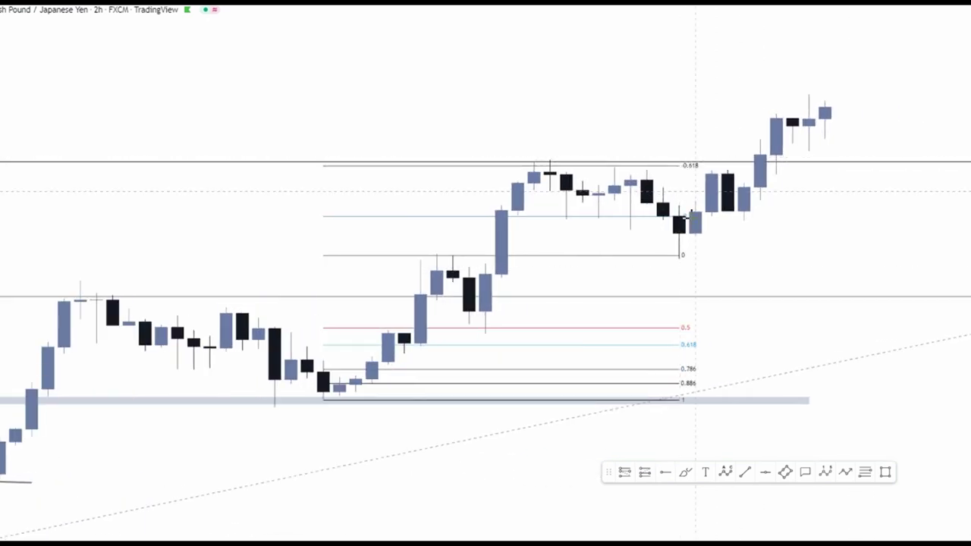
{"action": "left_click_drag", "start_coordinate": [678, 256], "coordinate": [800, 258]}
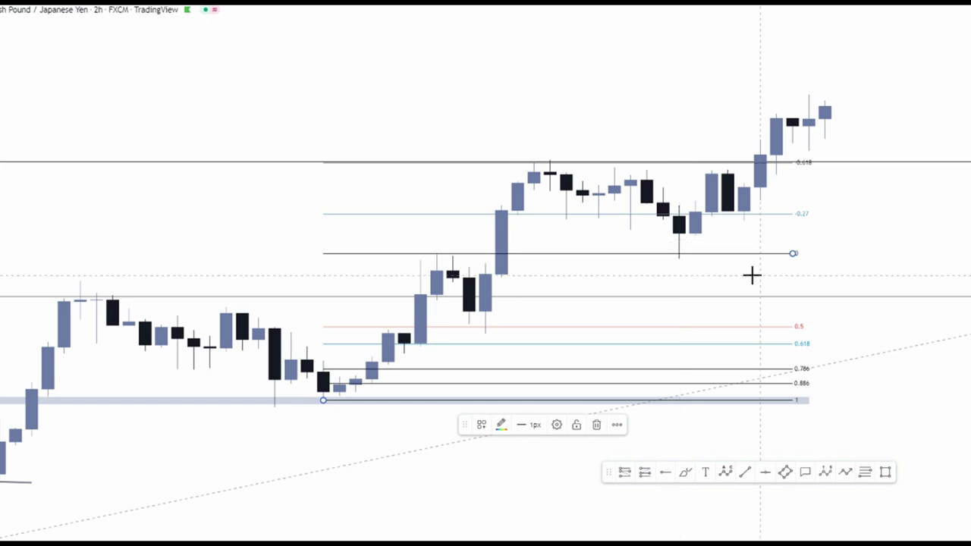
Mark the entry zone with a rectangle between the 0.5 and 0.618 levels, reaching the end of the Fibonacci lines
{"action": "scroll", "coordinate": [752, 275], "scroll_direction": "down", "scroll_amount": 1}
{"action": "scroll", "coordinate": [751, 275], "scroll_direction": "down", "scroll_amount": 1}
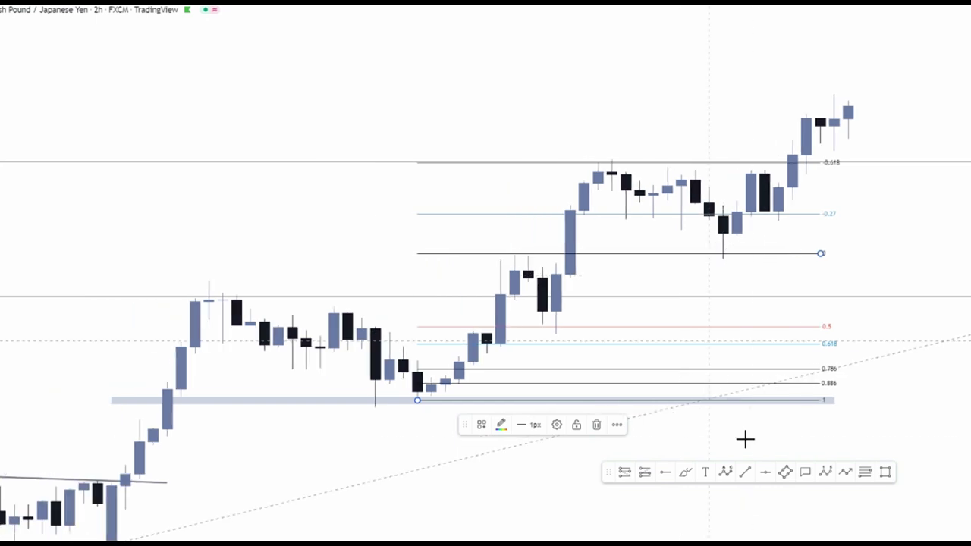
{"action": "left_click", "coordinate": [885, 473]}
{"action": "left_click", "coordinate": [473, 346]}
{"action": "left_click", "coordinate": [820, 328]}
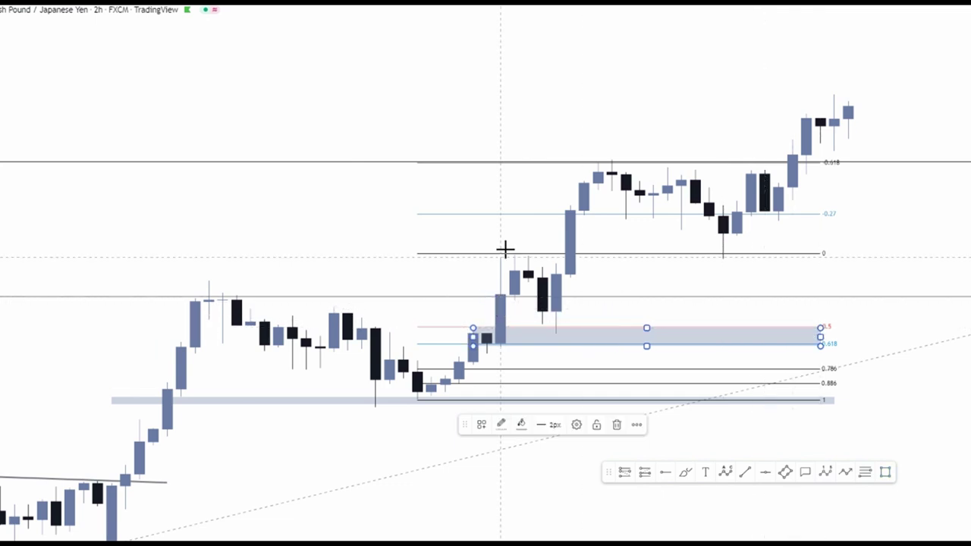
Add a long position entering at the 0.5 level, with its target at -0.618 and its stop about 0.224 below entry
{"action": "left_click", "coordinate": [645, 472]}
{"action": "left_click", "coordinate": [543, 327]}
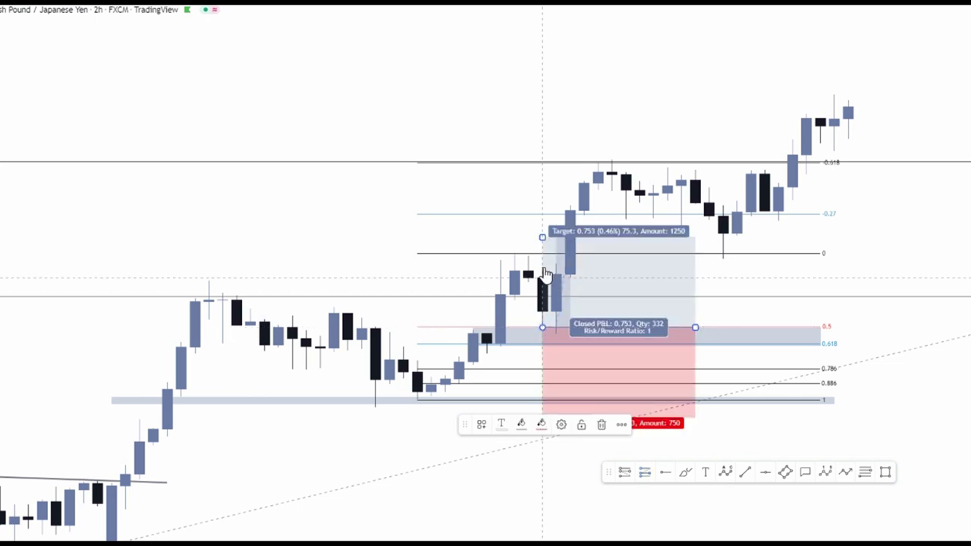
{"action": "left_click_drag", "start_coordinate": [543, 235], "coordinate": [543, 162]}
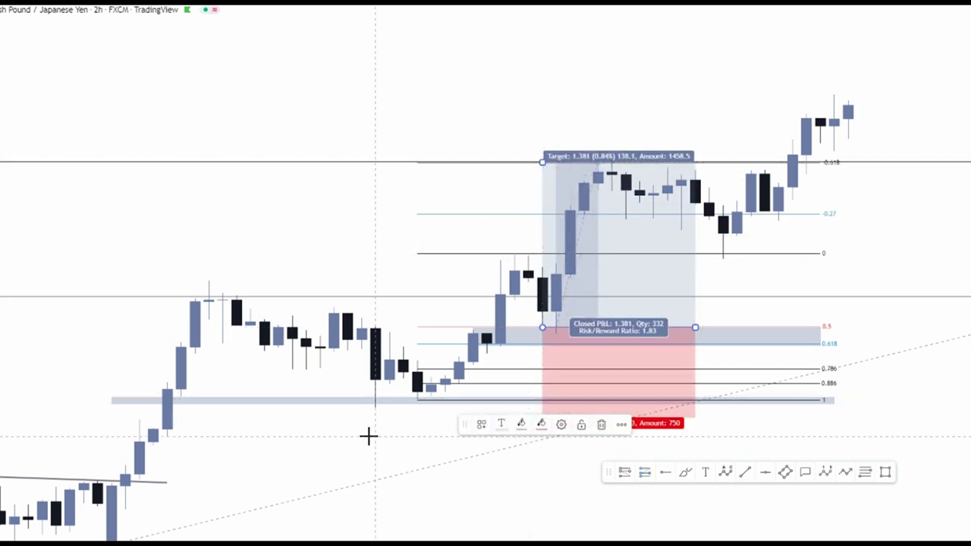
{"action": "left_click_drag", "start_coordinate": [368, 435], "coordinate": [438, 375]}
{"action": "left_click_drag", "start_coordinate": [609, 356], "coordinate": [606, 294]}
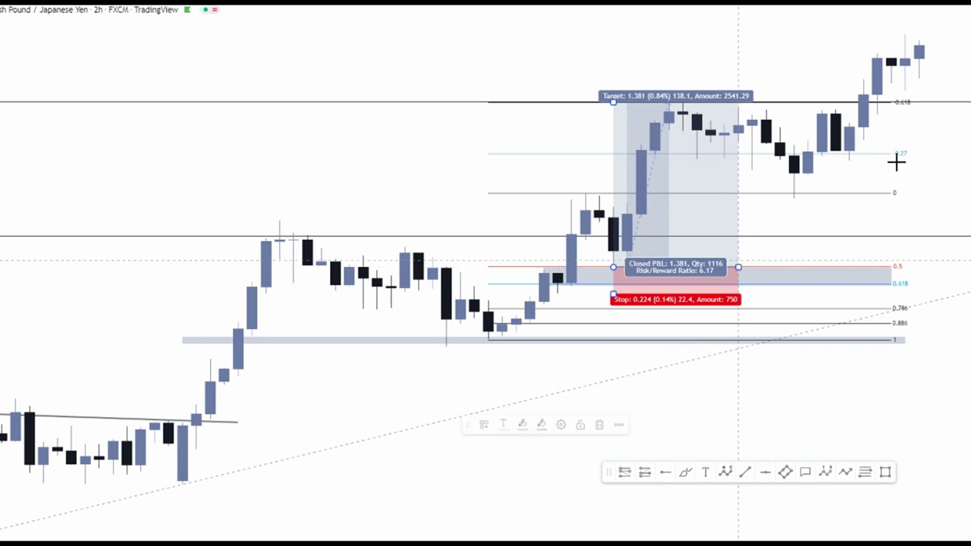
{"action": "left_click", "coordinate": [945, 149]}
{"action": "left_click_drag", "start_coordinate": [921, 167], "coordinate": [884, 227]}
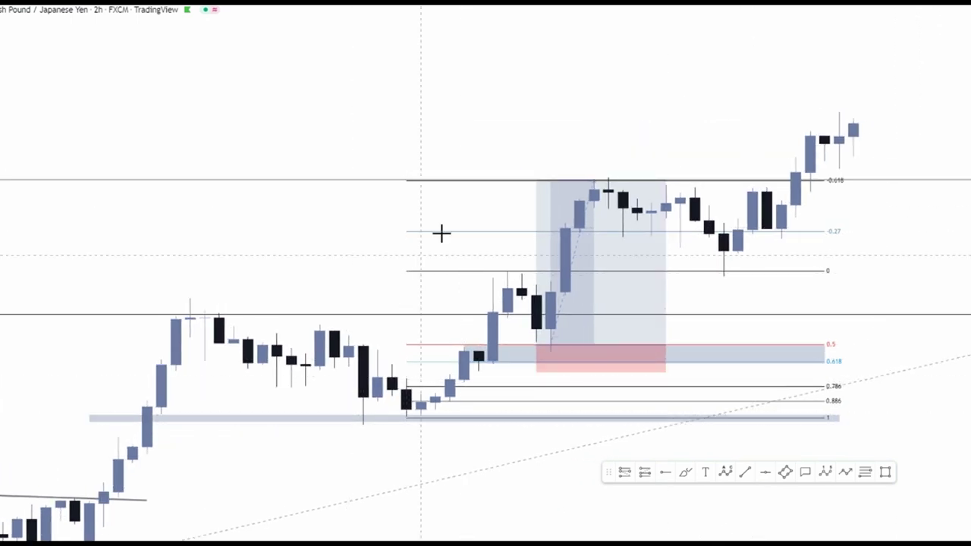
{"action": "left_click", "coordinate": [599, 288]}
{"action": "left_click", "coordinate": [711, 260]}
{"action": "left_click_drag", "start_coordinate": [784, 283], "coordinate": [823, 305]}
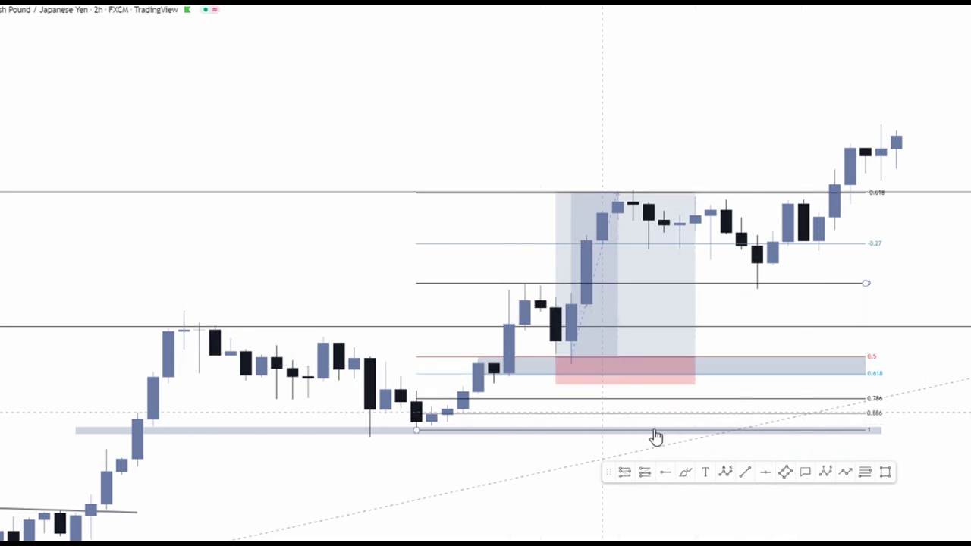
{"action": "left_click", "coordinate": [867, 473]}
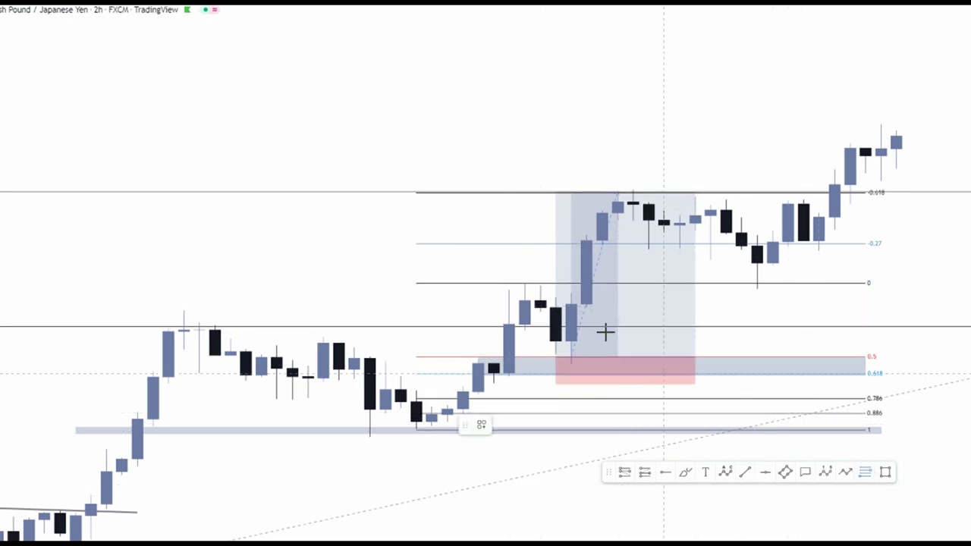
{"action": "left_click", "coordinate": [574, 356]}
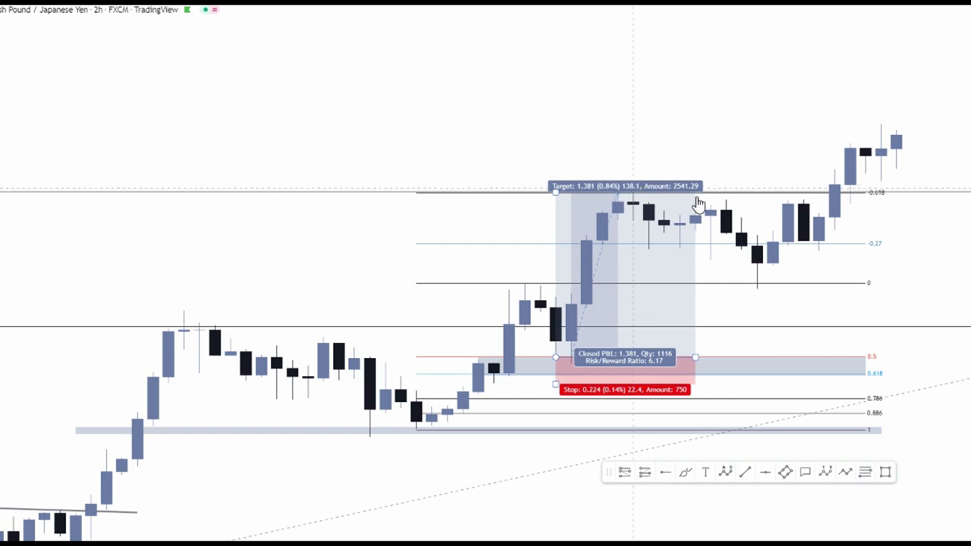
Delete the Fibonacci retracement and the long position, keeping the rectangle zone over the pullback
{"action": "left_click", "coordinate": [859, 251]}
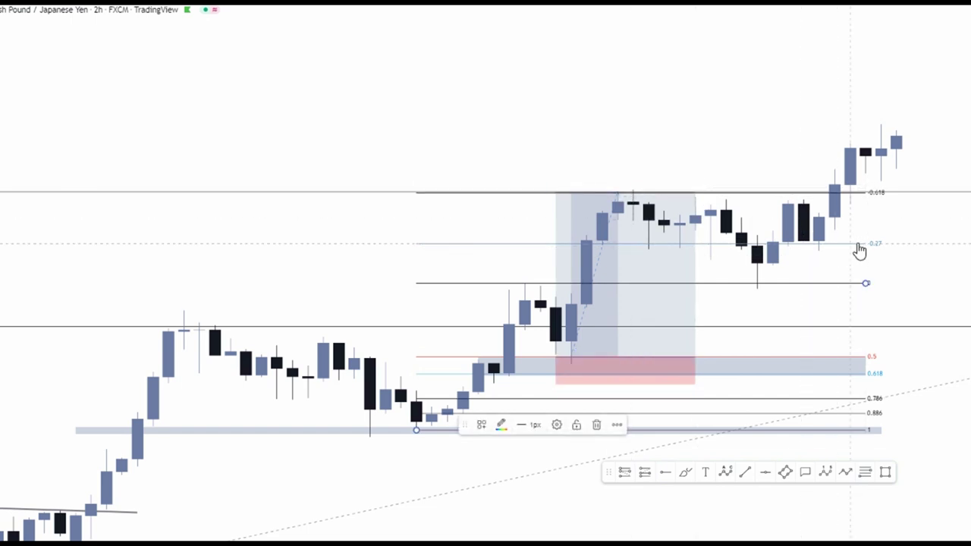
{"action": "key", "text": "Delete"}
{"action": "scroll", "coordinate": [842, 250], "scroll_direction": "up", "scroll_amount": 1}
{"action": "left_click", "coordinate": [532, 328]}
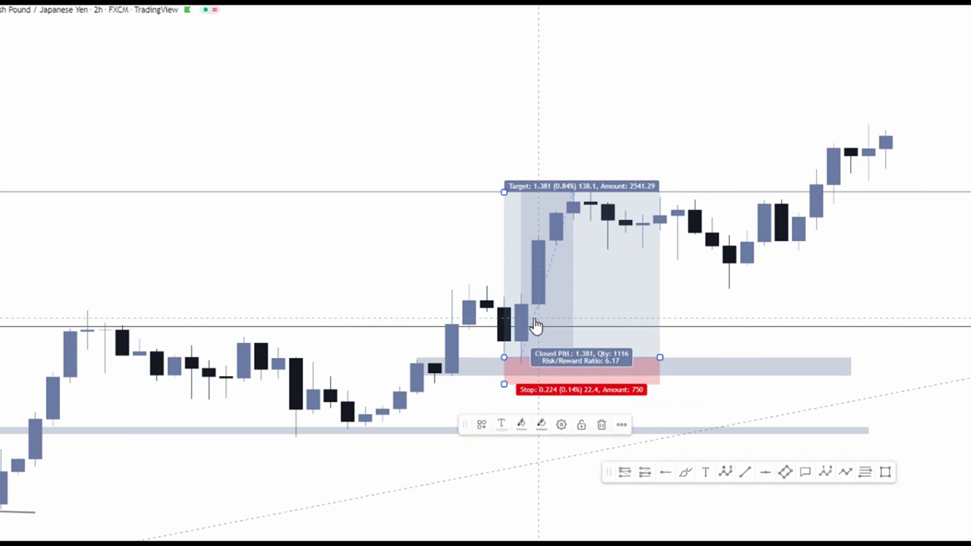
{"action": "key", "text": "Delete"}
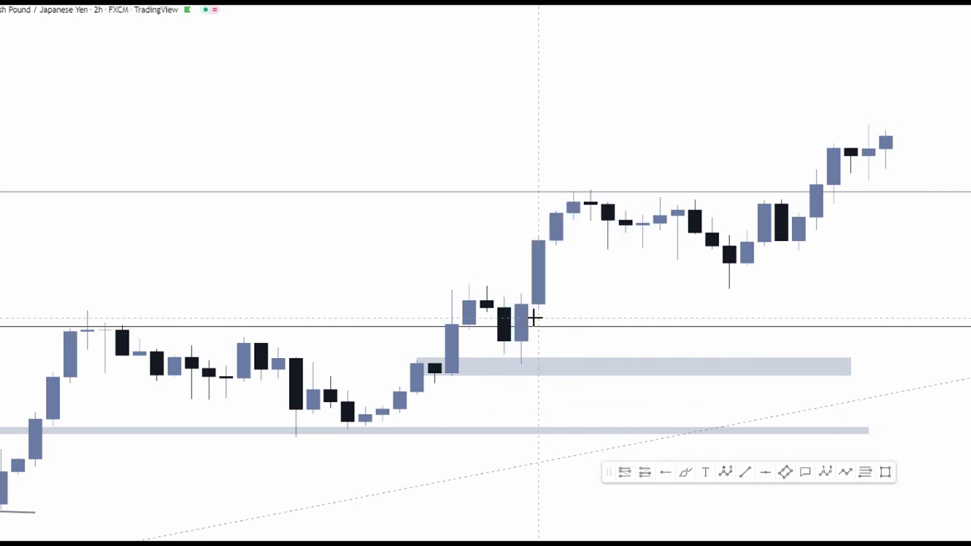
Draw a Fibonacci retracement from the pullback low in the new rectangle zone to the next swing high at the upper horizontal line
{"action": "left_click", "coordinate": [865, 471]}
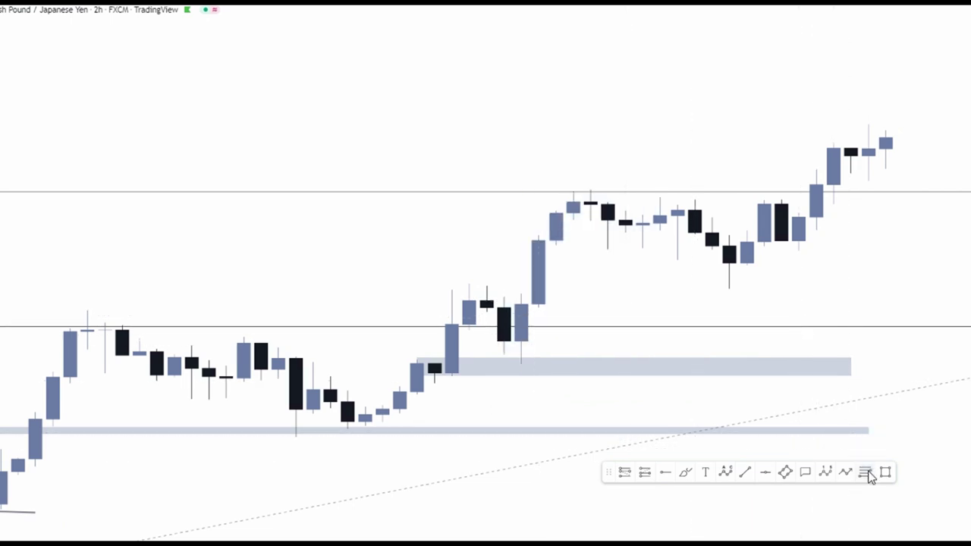
{"action": "left_click", "coordinate": [520, 363]}
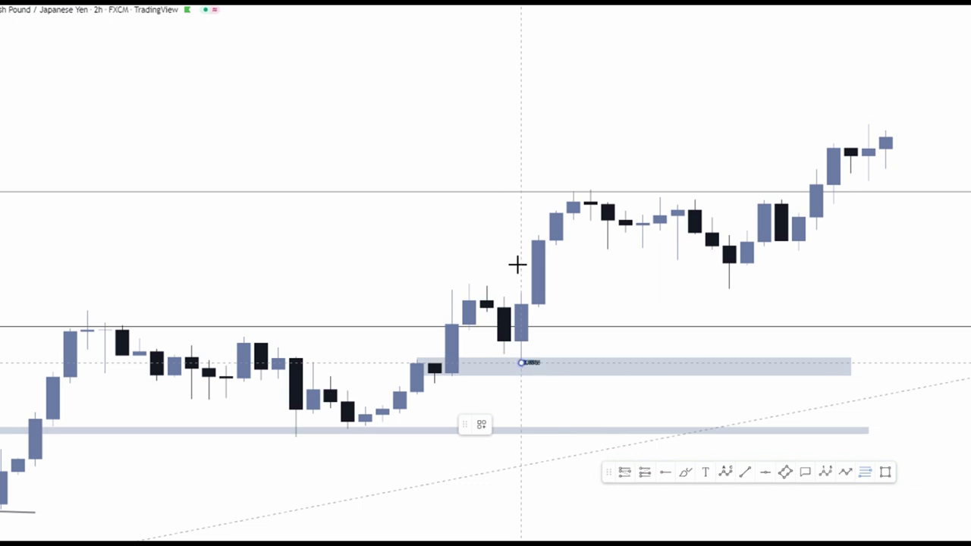
{"action": "left_click", "coordinate": [902, 192]}
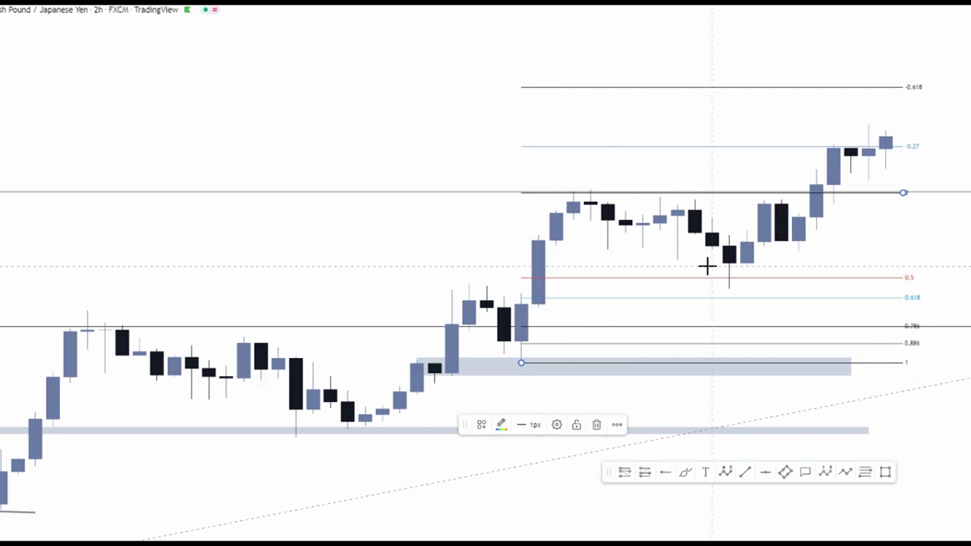
{"action": "left_click_drag", "start_coordinate": [885, 232], "coordinate": [860, 241]}
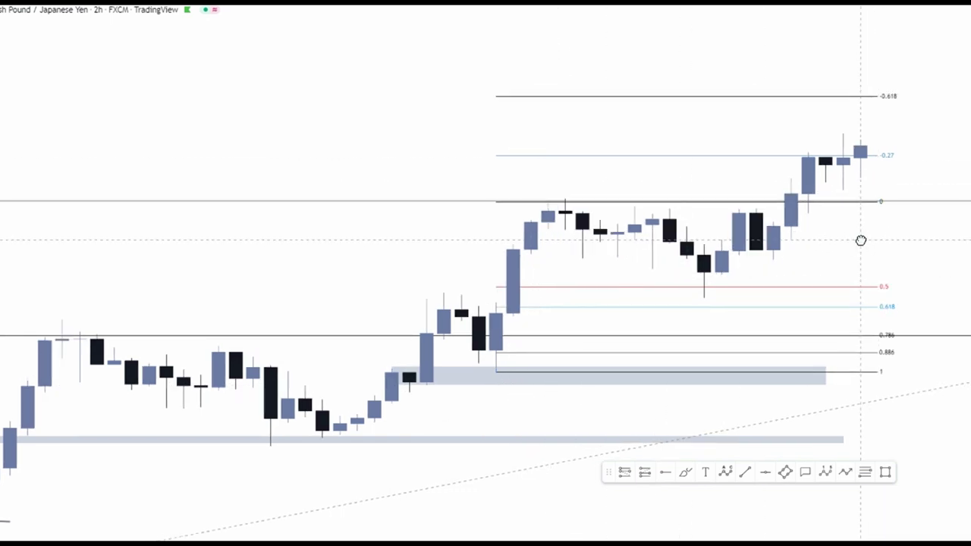
Mark the next entry zone with a rectangle from the previous swing high across the new retracement's 0.5 to 0.618 levels
{"action": "left_click", "coordinate": [887, 475]}
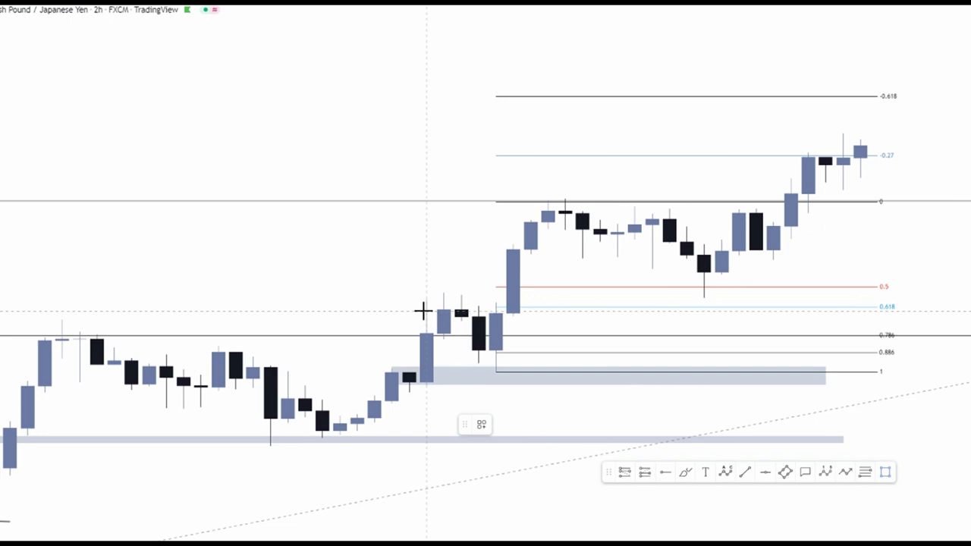
{"action": "mouse_move", "coordinate": [423, 305]}
{"action": "left_mouse_down"}
{"action": "mouse_move", "coordinate": [787, 262]}
{"action": "mouse_move", "coordinate": [909, 287]}
{"action": "mouse_move", "coordinate": [899, 273]}
{"action": "mouse_move", "coordinate": [832, 247]}
{"action": "left_mouse_up"}
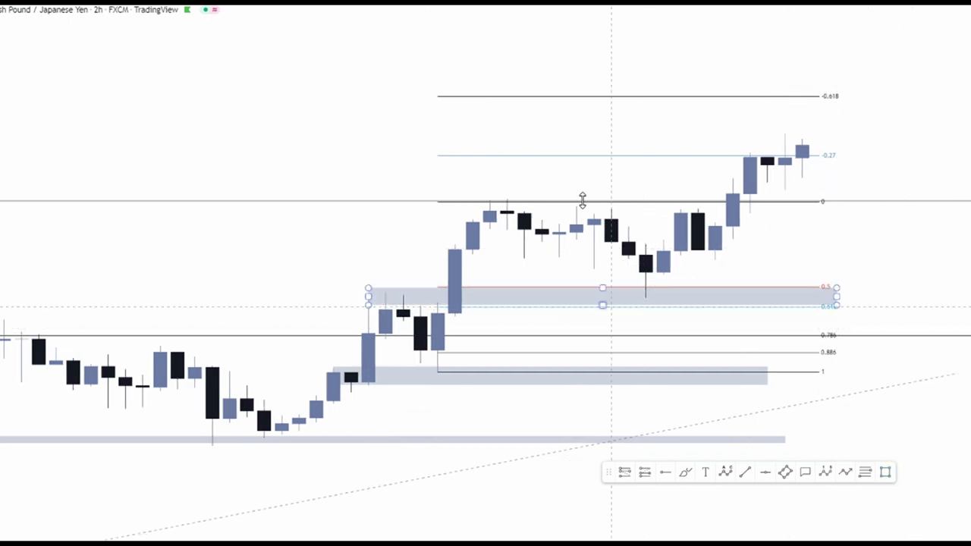
{"action": "left_click", "coordinate": [628, 265]}
Add a long position entering at the new 0.5 level, with its target at -0.618 and its stop just below 0.618
{"action": "left_click", "coordinate": [640, 474]}
{"action": "left_click", "coordinate": [628, 287]}
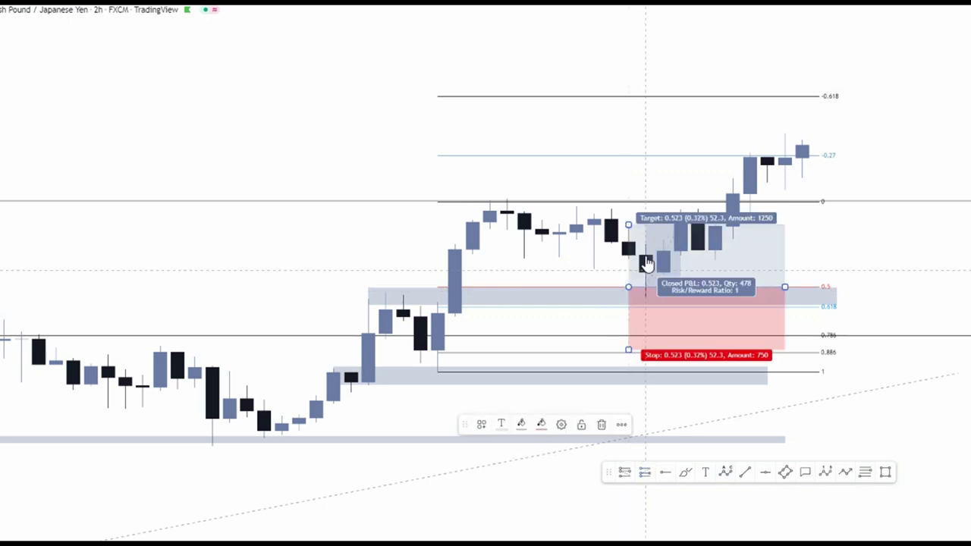
{"action": "left_click_drag", "start_coordinate": [628, 222], "coordinate": [662, 91]}
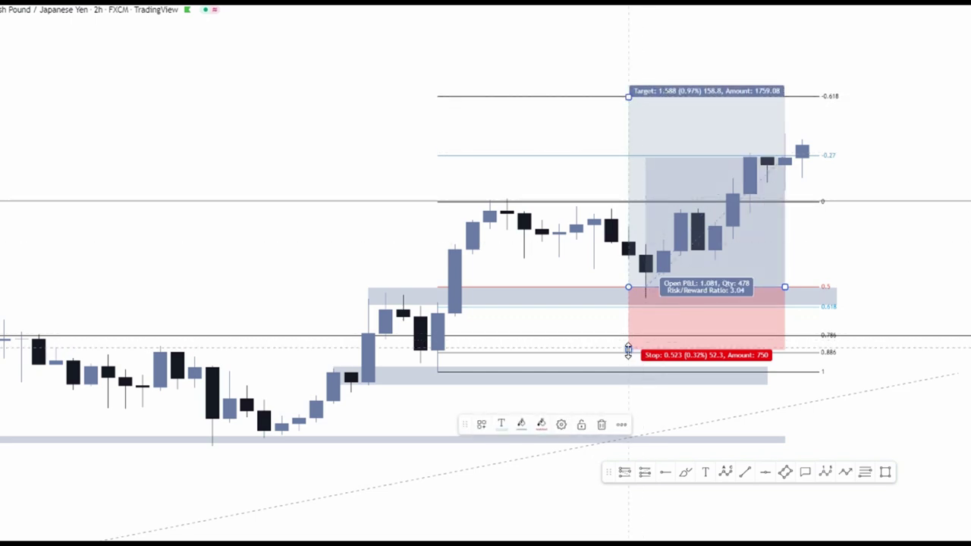
{"action": "left_click_drag", "start_coordinate": [628, 349], "coordinate": [636, 315]}
{"action": "scroll", "coordinate": [848, 270], "scroll_direction": "down", "scroll_amount": 3}
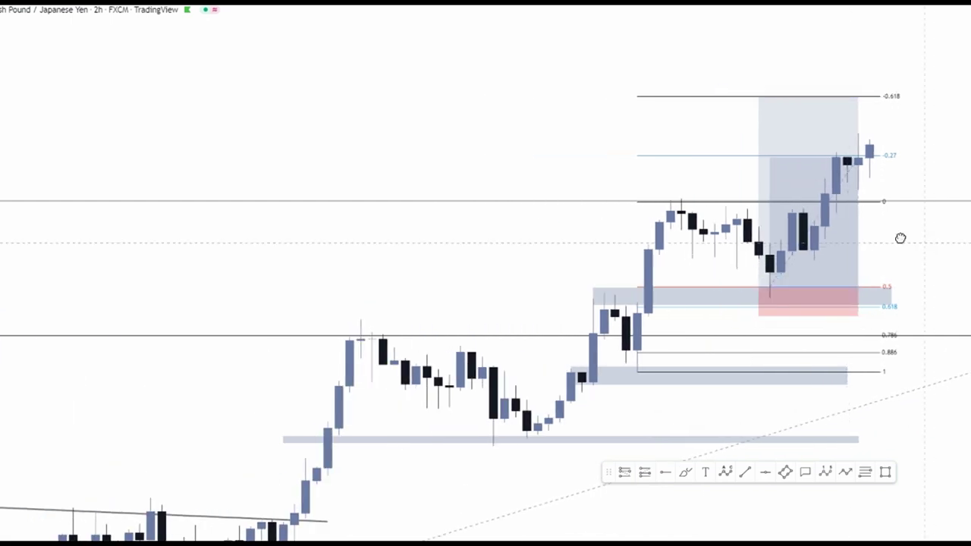
{"action": "left_click_drag", "start_coordinate": [886, 235], "coordinate": [869, 196]}
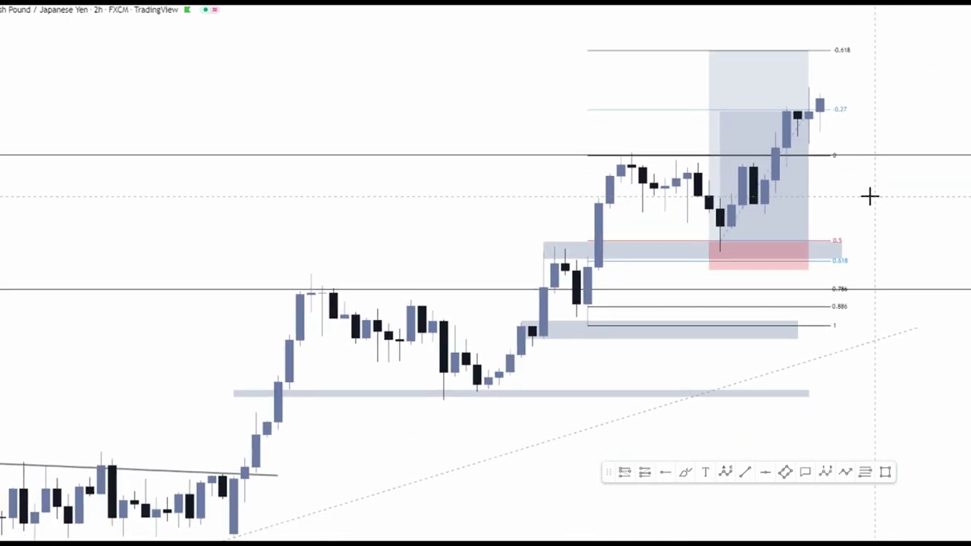
{"action": "scroll", "coordinate": [869, 196], "scroll_direction": "up", "scroll_amount": 2}
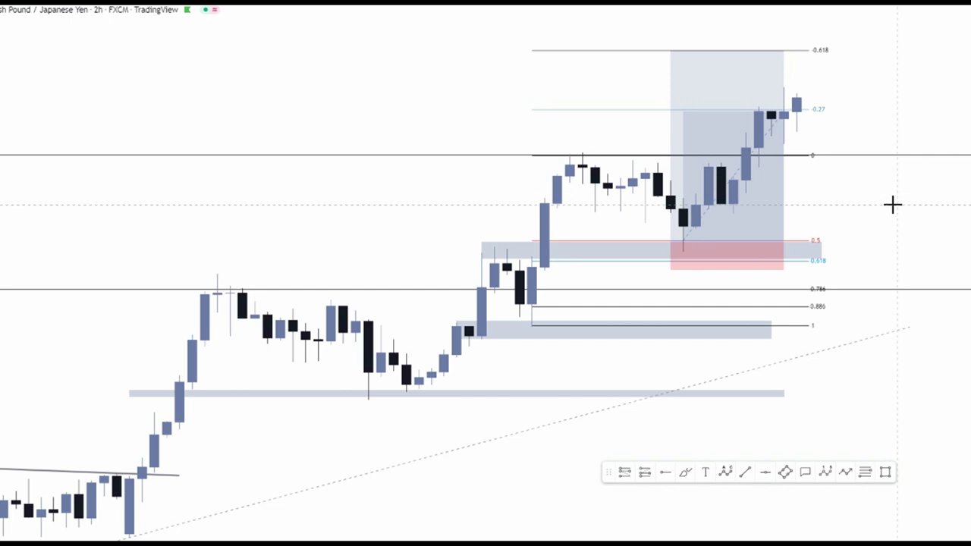
{"action": "left_click_drag", "start_coordinate": [902, 203], "coordinate": [724, 386]}
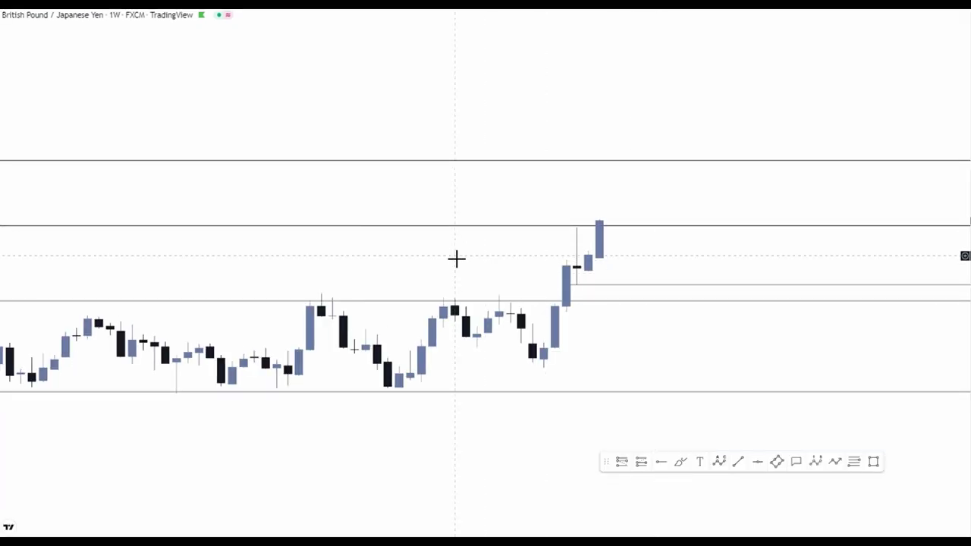
On the weekly chart, move the horizontal line near the latest candle down slightly to the high of the recent long upper wick
{"action": "left_click_drag", "start_coordinate": [493, 261], "coordinate": [551, 261]}
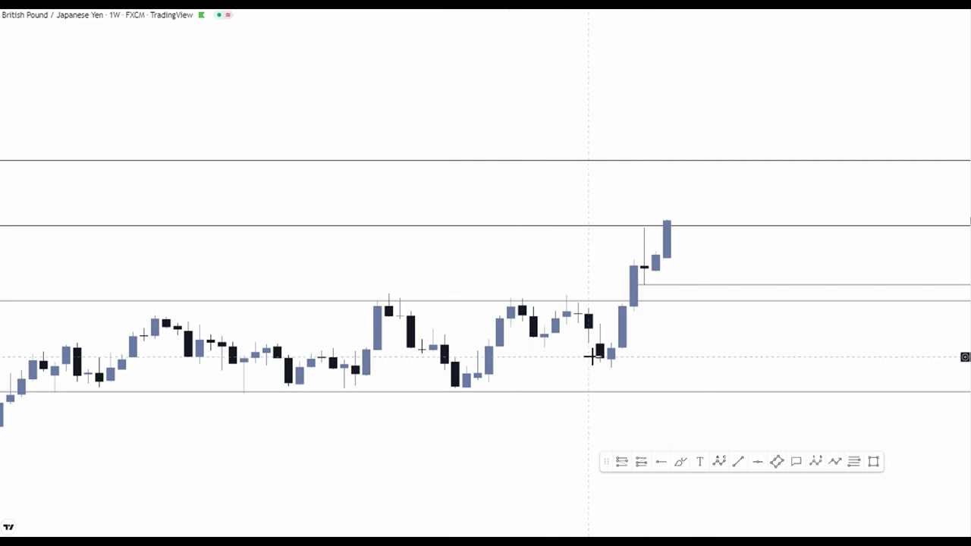
{"action": "scroll", "coordinate": [593, 359], "scroll_direction": "up", "scroll_amount": 2}
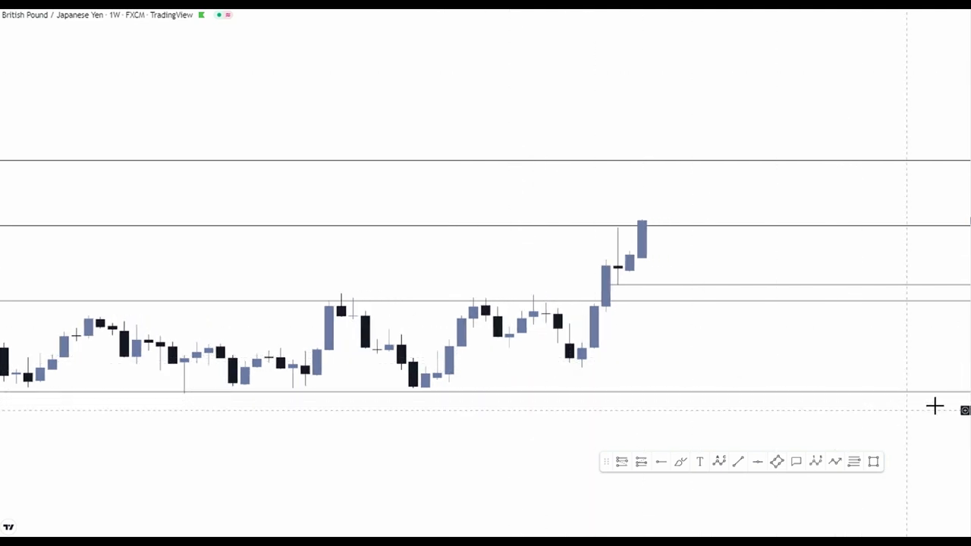
{"action": "left_click_drag", "start_coordinate": [957, 288], "coordinate": [665, 255]}
{"action": "scroll", "coordinate": [665, 256], "scroll_direction": "right", "scroll_amount": 5}
{"action": "left_click_drag", "start_coordinate": [569, 240], "coordinate": [789, 282]}
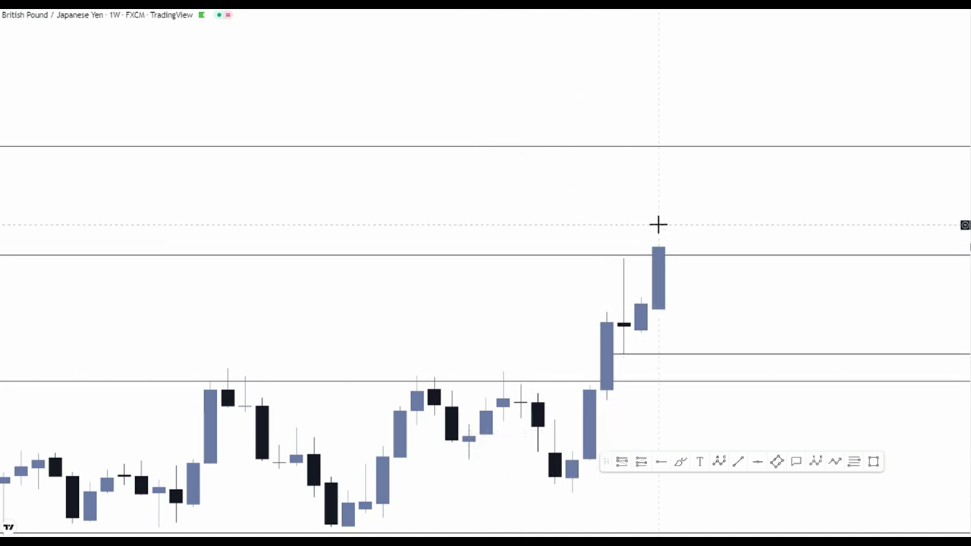
{"action": "scroll", "coordinate": [658, 225], "scroll_direction": "left", "scroll_amount": 2}
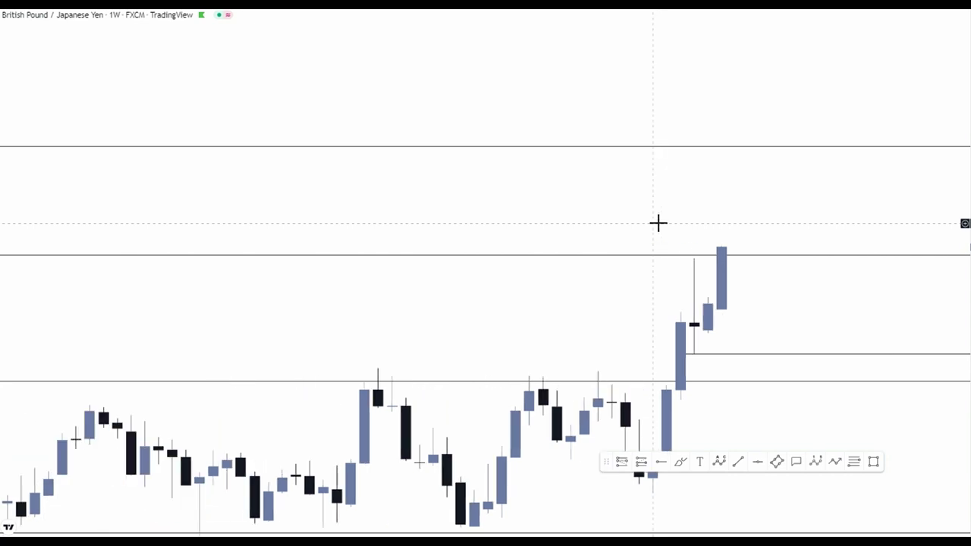
{"action": "scroll", "coordinate": [510, 139], "scroll_direction": "right", "scroll_amount": 3}
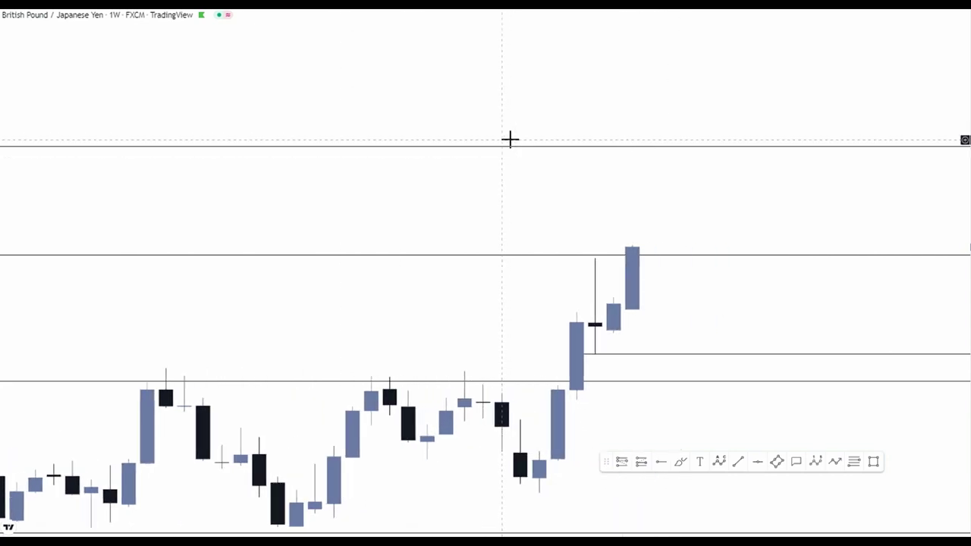
{"action": "left_click", "coordinate": [646, 260]}
{"action": "left_click_drag", "start_coordinate": [645, 260], "coordinate": [644, 257]}
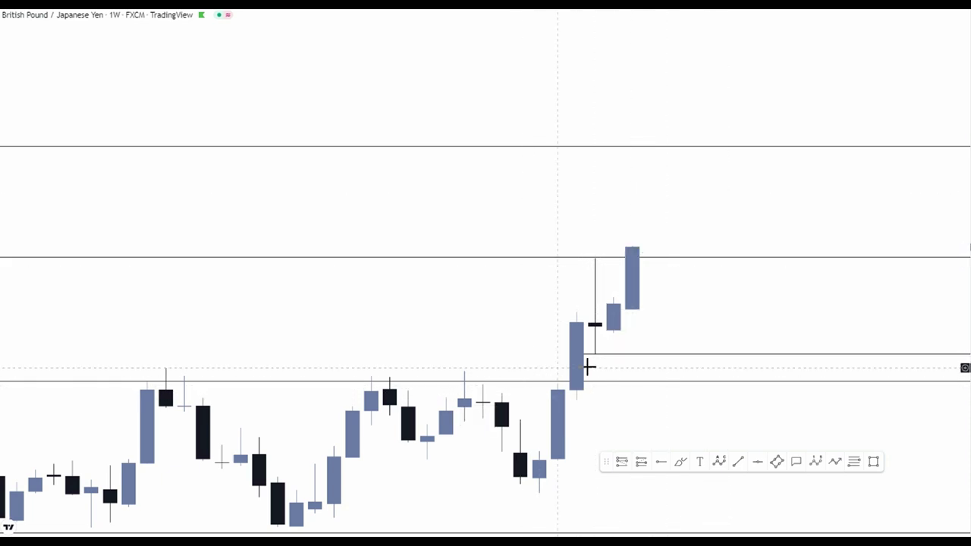
Draw a tiny downward path arrow at the upper horizontal line, directly above the latest weekly candle
{"action": "left_click", "coordinate": [834, 462]}
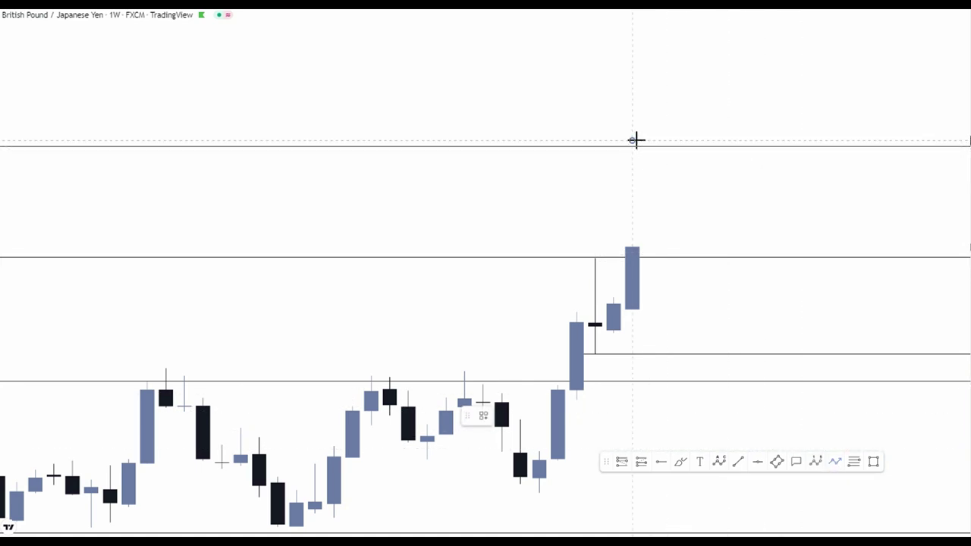
{"action": "left_click", "coordinate": [635, 144]}
{"action": "double_click", "coordinate": [635, 144]}
{"action": "key", "text": "Escape"}
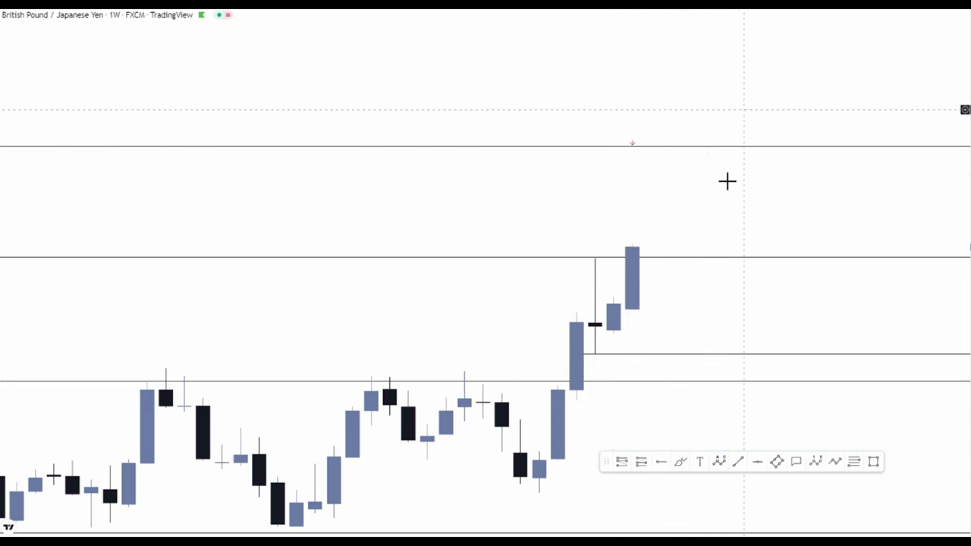
Draw a rectangle around the latest weekly candles, from the lower resistance line up to the line at the recent wick high
{"action": "scroll", "coordinate": [704, 230], "scroll_direction": "right", "scroll_amount": 3}
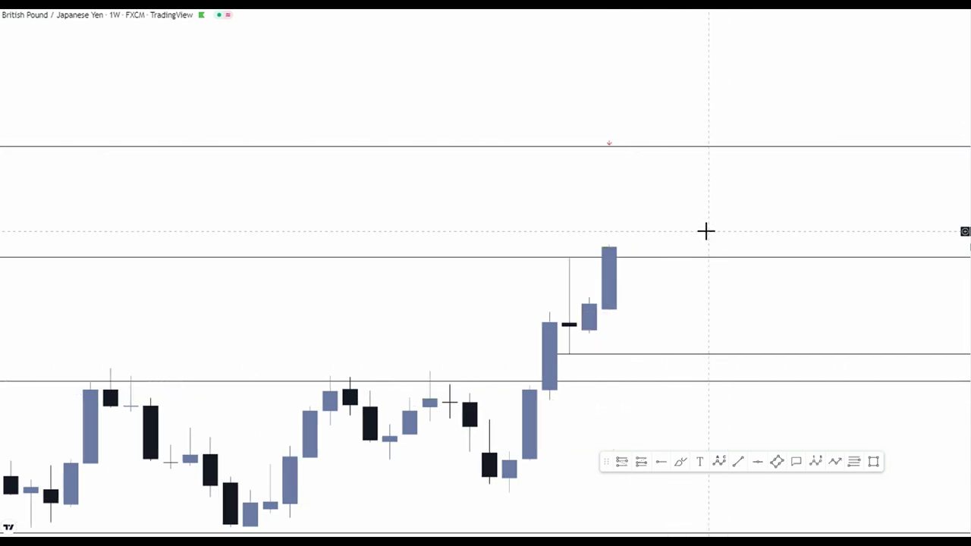
{"action": "left_click", "coordinate": [874, 462]}
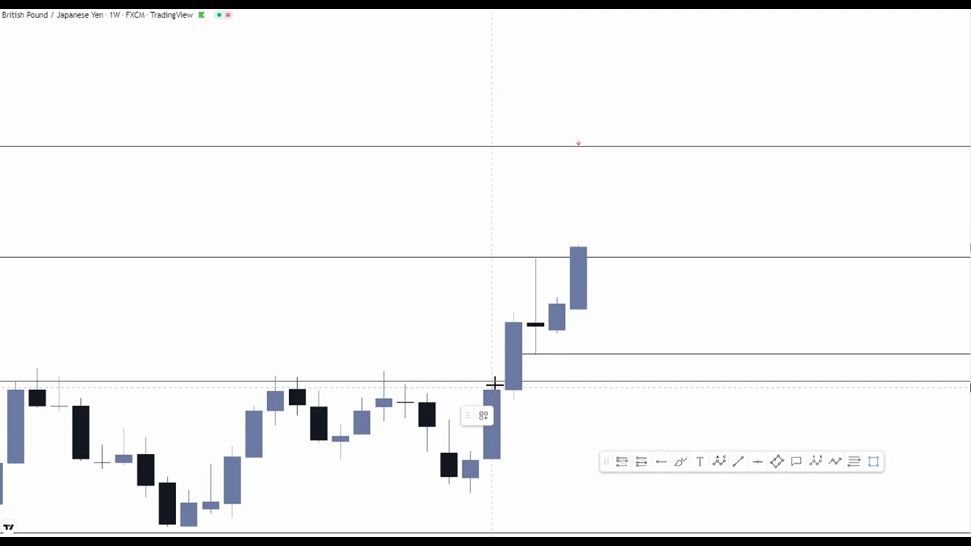
{"action": "mouse_move", "coordinate": [492, 383]}
{"action": "left_mouse_down"}
{"action": "mouse_move", "coordinate": [626, 255]}
{"action": "mouse_move", "coordinate": [643, 256]}
{"action": "left_mouse_up"}
{"action": "left_click_drag", "start_coordinate": [706, 253], "coordinate": [846, 251]}
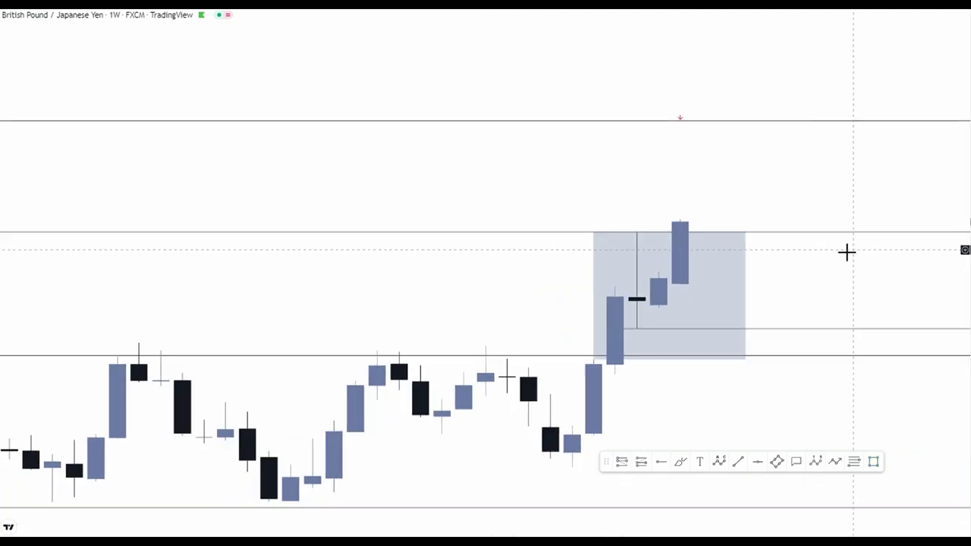
Draw a rectangle over the preceding weekly consolidation, from the bottom horizontal line up to just below the resistance line
{"action": "left_click", "coordinate": [874, 462]}
{"action": "mouse_move", "coordinate": [268, 507]}
{"action": "left_mouse_down"}
{"action": "mouse_move", "coordinate": [639, 386]}
{"action": "mouse_move", "coordinate": [615, 363]}
{"action": "left_mouse_up"}
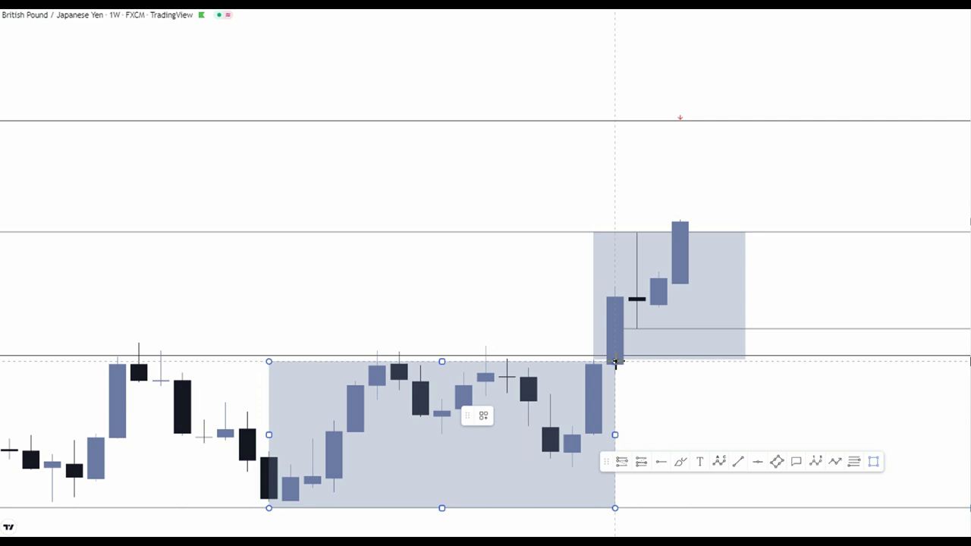
{"action": "left_click_drag", "start_coordinate": [819, 313], "coordinate": [814, 321]}
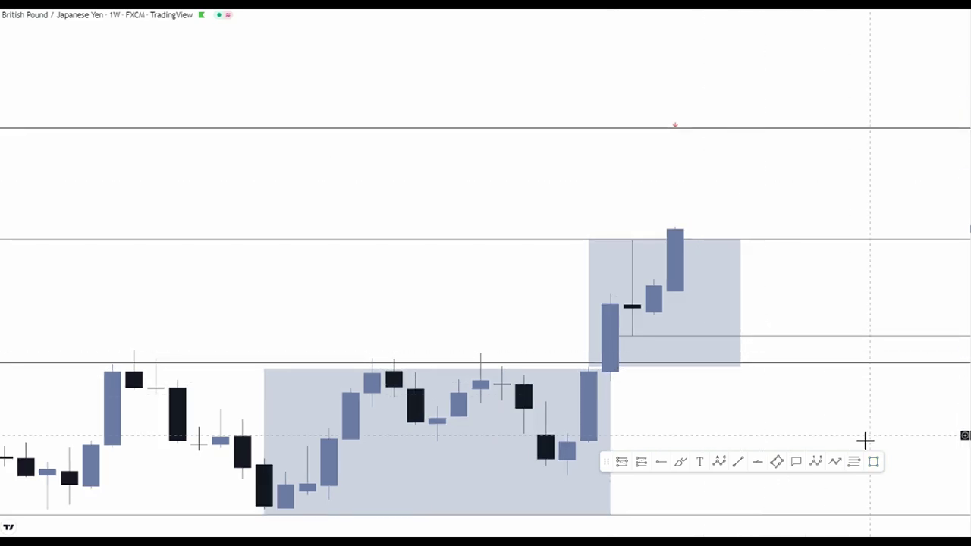
Draw a rectangle from the latest weekly candle rightward, filling the range between the wick-high line and the uppermost horizontal line
{"action": "left_click", "coordinate": [874, 462]}
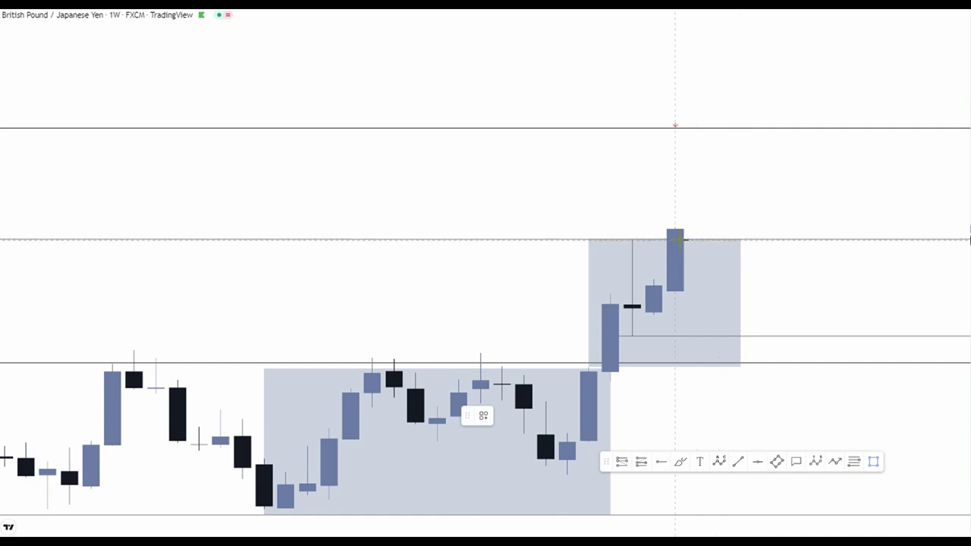
{"action": "mouse_move", "coordinate": [675, 239]}
{"action": "left_mouse_down"}
{"action": "mouse_move", "coordinate": [781, 67]}
{"action": "mouse_move", "coordinate": [869, 128]}
{"action": "left_mouse_up"}
{"action": "left_click_drag", "start_coordinate": [857, 74], "coordinate": [817, 93]}
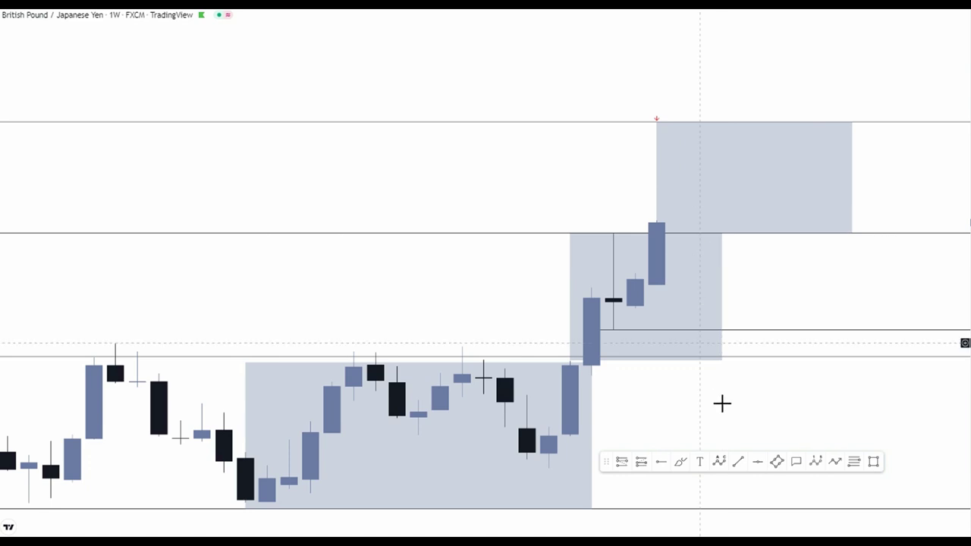
Draw a horizontal path arrow from the latest weekly candle rightward along the line at the recent wick high
{"action": "left_click", "coordinate": [835, 461]}
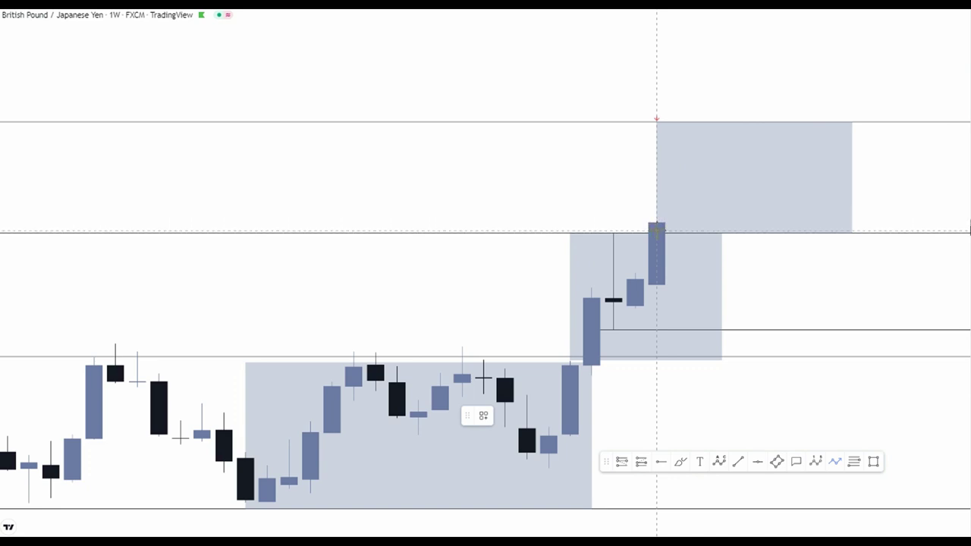
{"action": "left_click", "coordinate": [709, 226]}
{"action": "left_click", "coordinate": [808, 231]}
{"action": "left_click", "coordinate": [768, 274]}
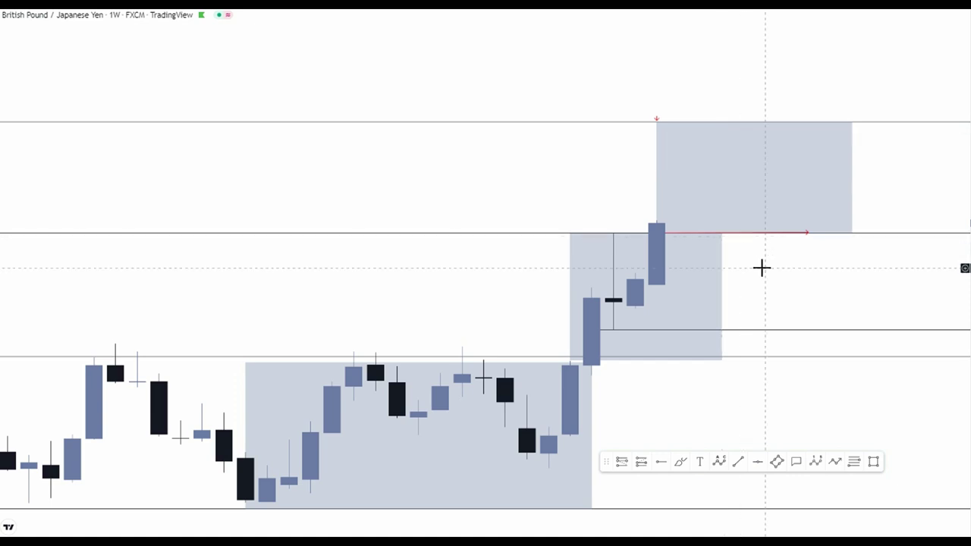
Switch the chart to the 4-hour interval and bring the latest candles and the uppermost horizontal line into view
{"action": "type", "text": "4H"}
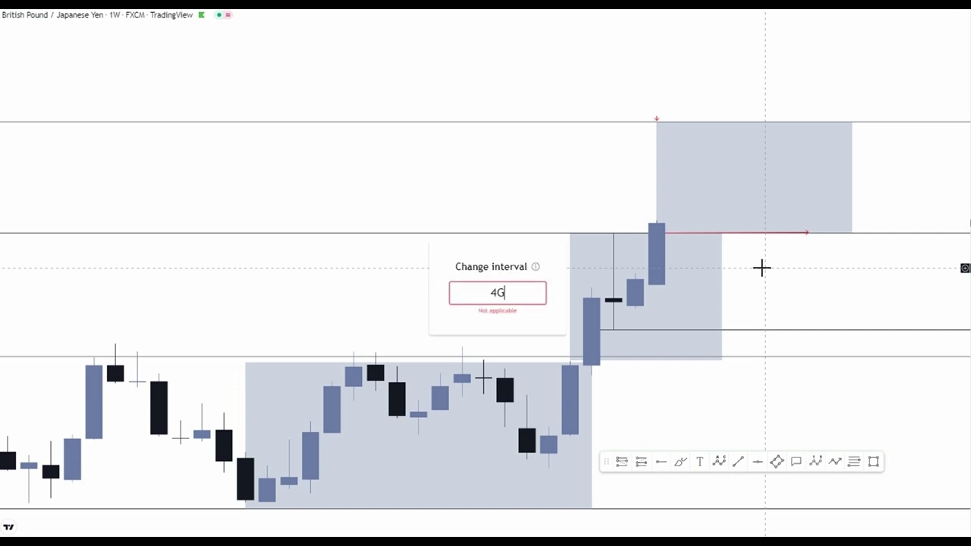
{"action": "key", "text": "Return"}
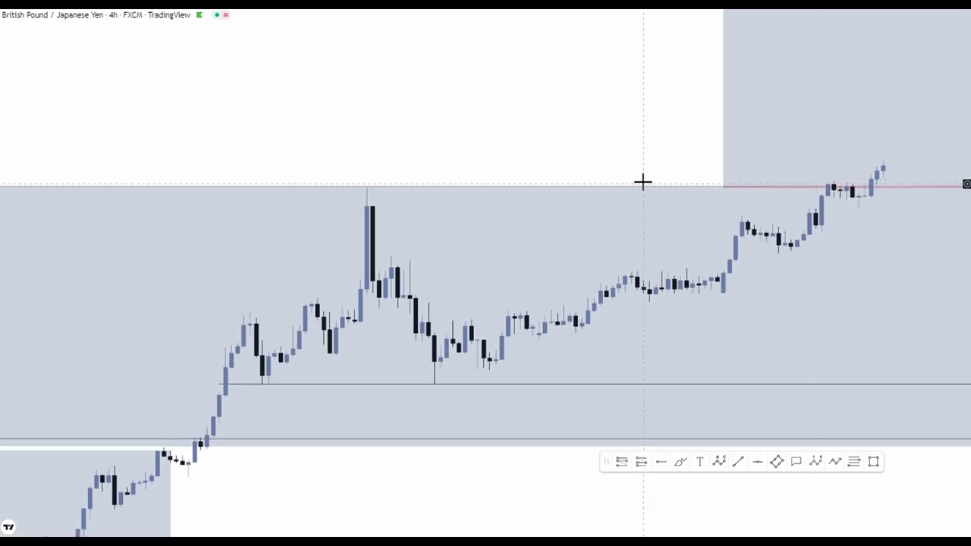
{"action": "scroll", "coordinate": [642, 182], "scroll_direction": "right", "scroll_amount": 5}
{"action": "scroll", "coordinate": [523, 41], "scroll_direction": "up", "scroll_amount": 3}
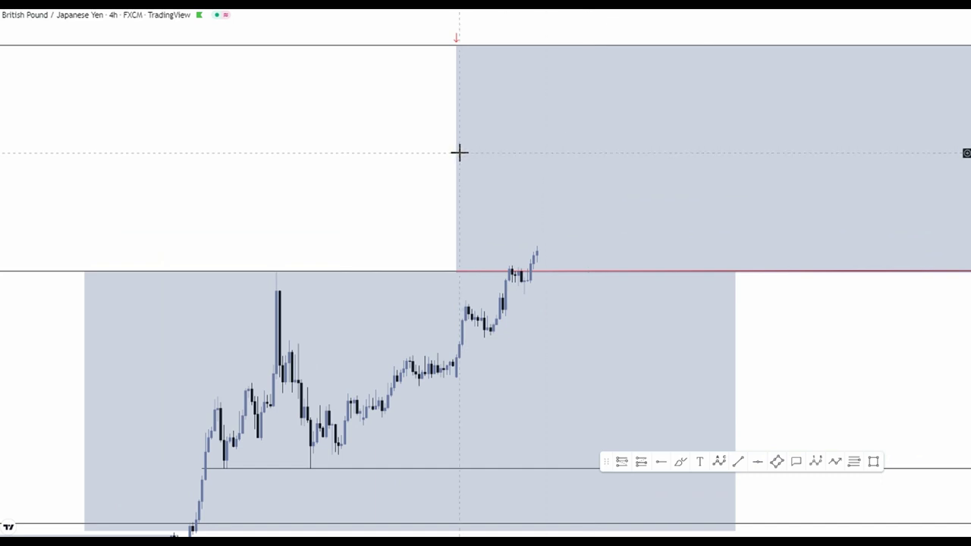
Delete the rectangle above the red path line and the rectangle below it that spans the recent candles
{"action": "left_click", "coordinate": [458, 157]}
{"action": "key", "text": "Delete"}
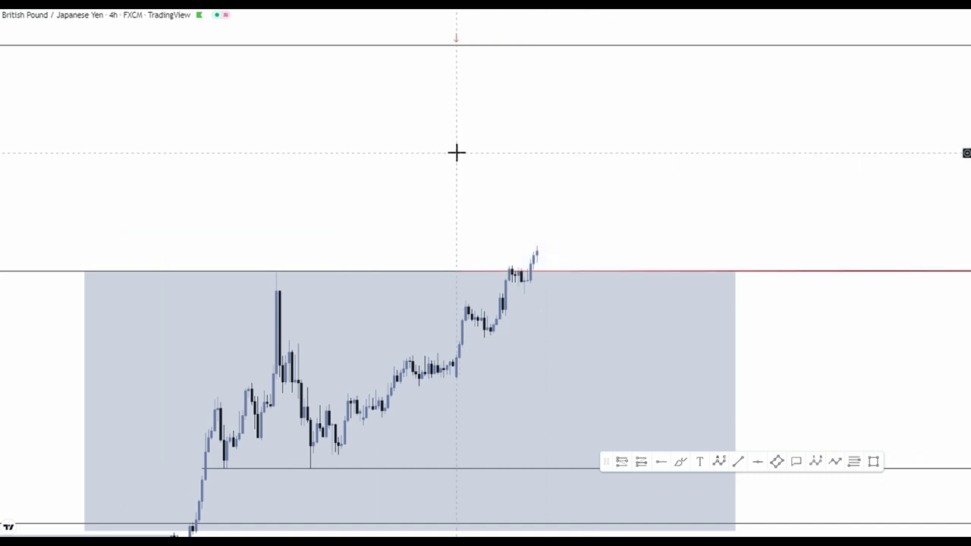
{"action": "left_click_drag", "start_coordinate": [819, 351], "coordinate": [819, 210]}
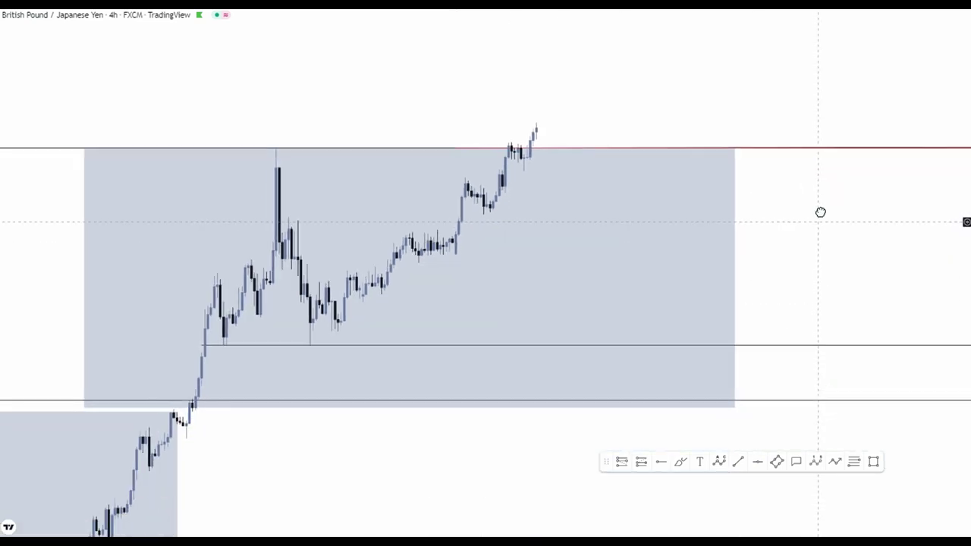
{"action": "left_click", "coordinate": [736, 265]}
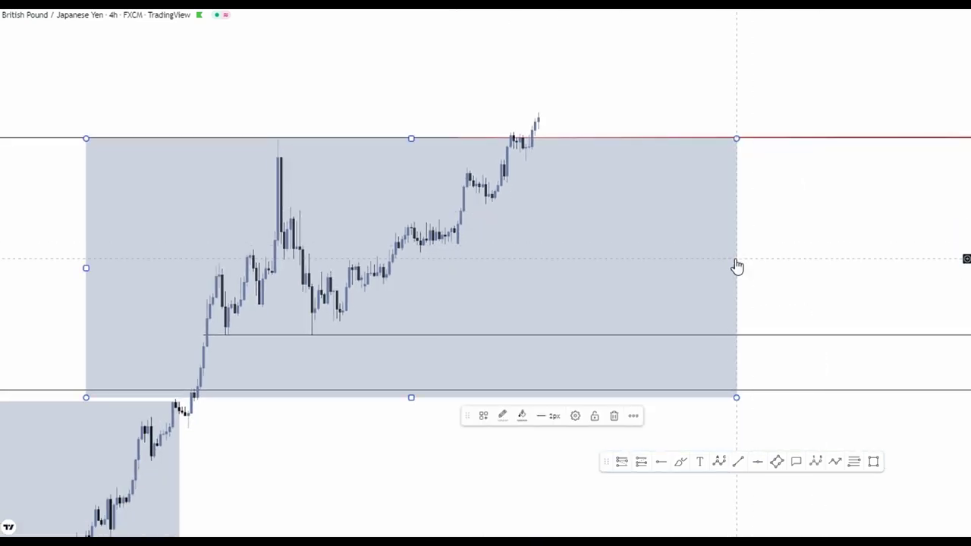
{"action": "key", "text": "Delete"}
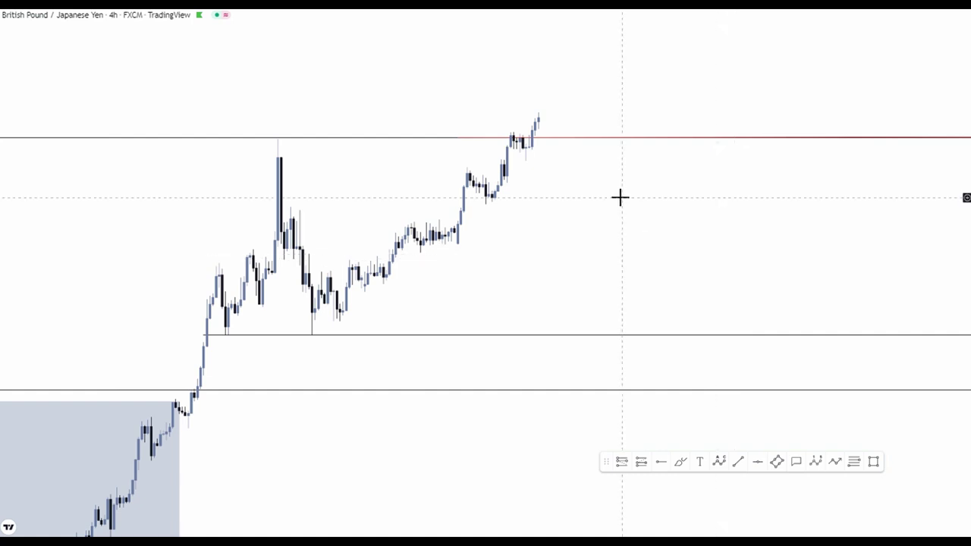
Sketch a zigzag path from the latest candle up, back down to the red line, and up to the uppermost horizontal line
{"action": "scroll", "coordinate": [600, 199], "scroll_direction": "right", "scroll_amount": 3}
{"action": "scroll", "coordinate": [615, 229], "scroll_direction": "up", "scroll_amount": 3}
{"action": "scroll", "coordinate": [779, 284], "scroll_direction": "right", "scroll_amount": 2}
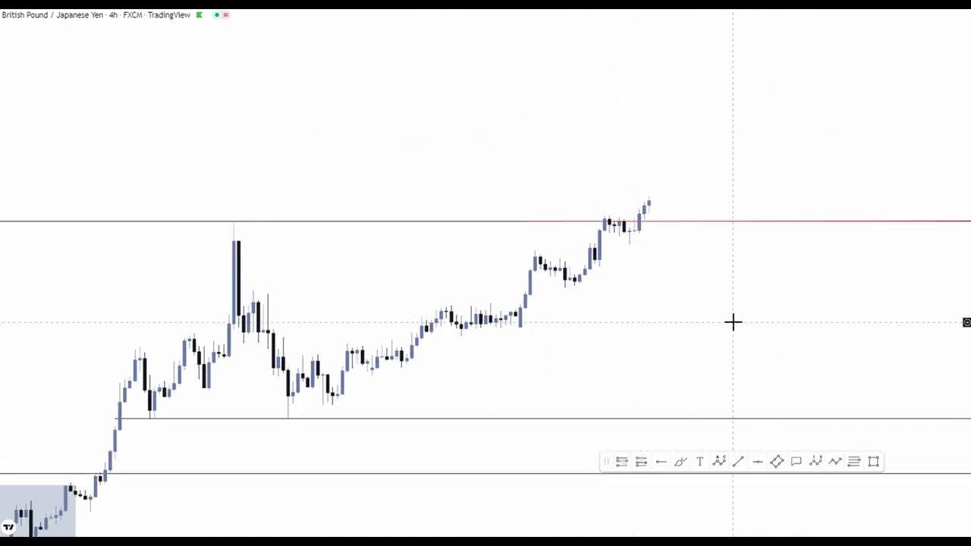
{"action": "left_click_drag", "start_coordinate": [732, 323], "coordinate": [755, 418]}
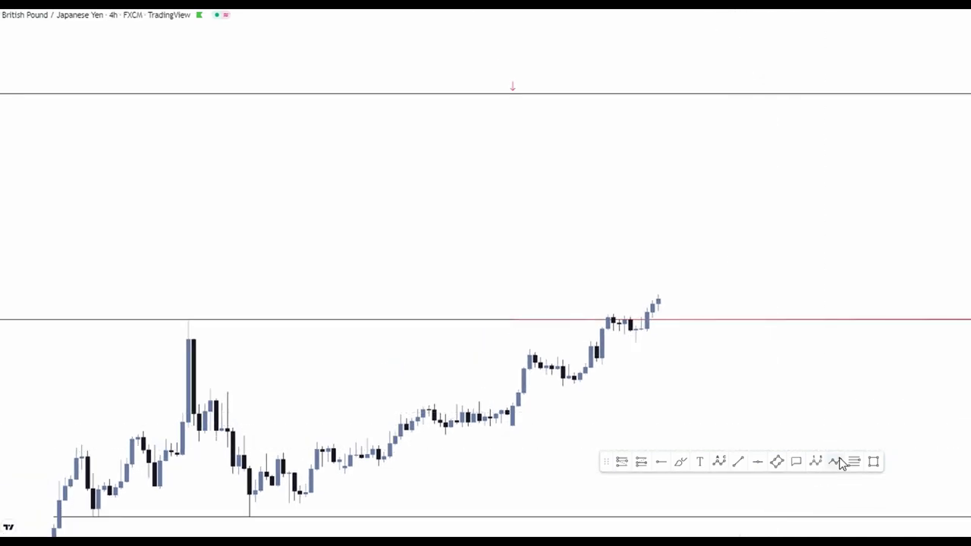
{"action": "left_click", "coordinate": [834, 462]}
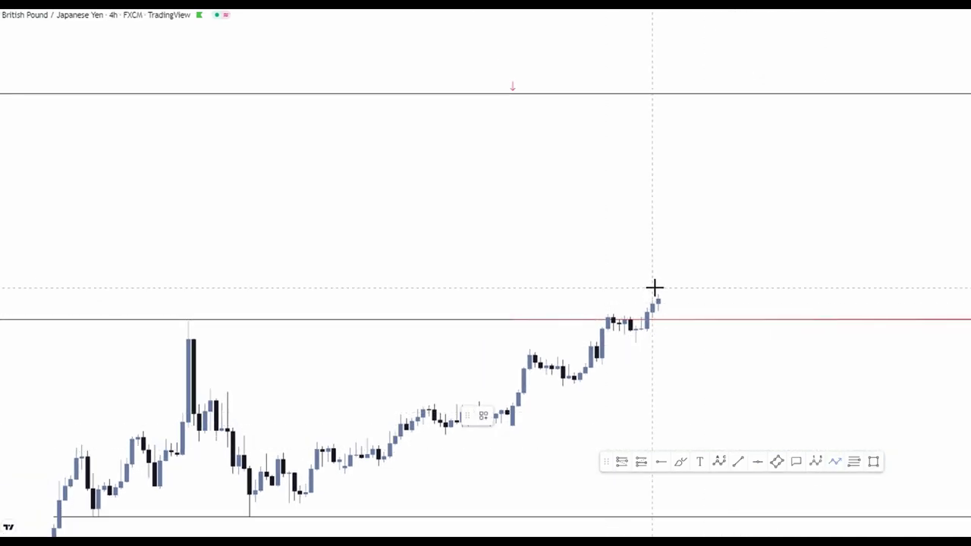
{"action": "left_click", "coordinate": [666, 261]}
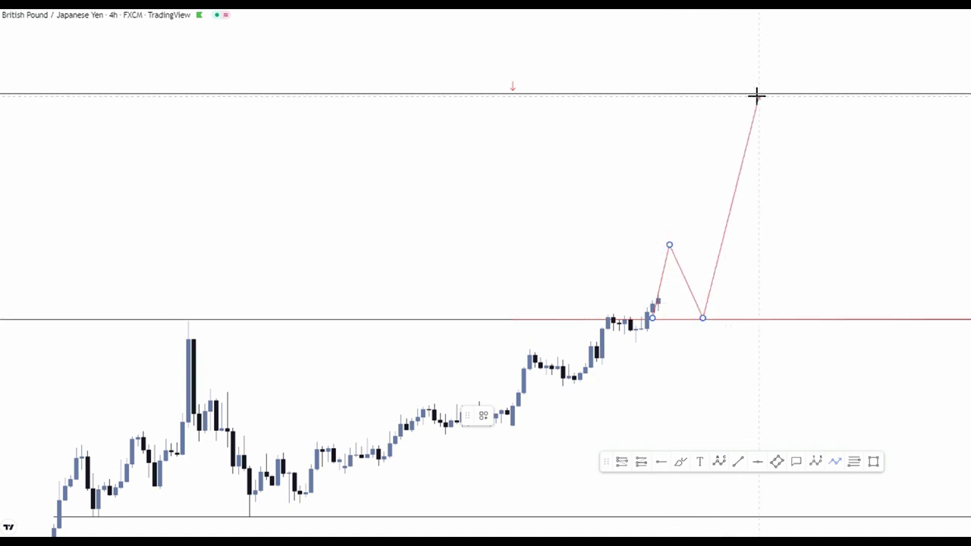
{"action": "key", "text": "Escape"}
Mark a support zone with a thin rectangle across the swing high below the red line, extending right past the latest candle
{"action": "left_click_drag", "start_coordinate": [689, 375], "coordinate": [734, 343]}
{"action": "scroll", "coordinate": [732, 346], "scroll_direction": "up", "scroll_amount": 5}
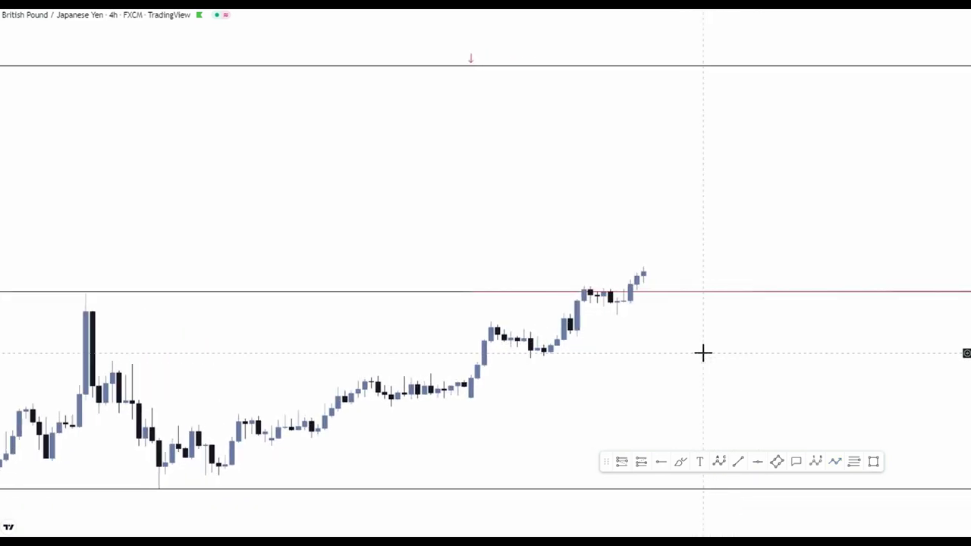
{"action": "left_click_drag", "start_coordinate": [775, 431], "coordinate": [874, 447]}
{"action": "left_click", "coordinate": [874, 463]}
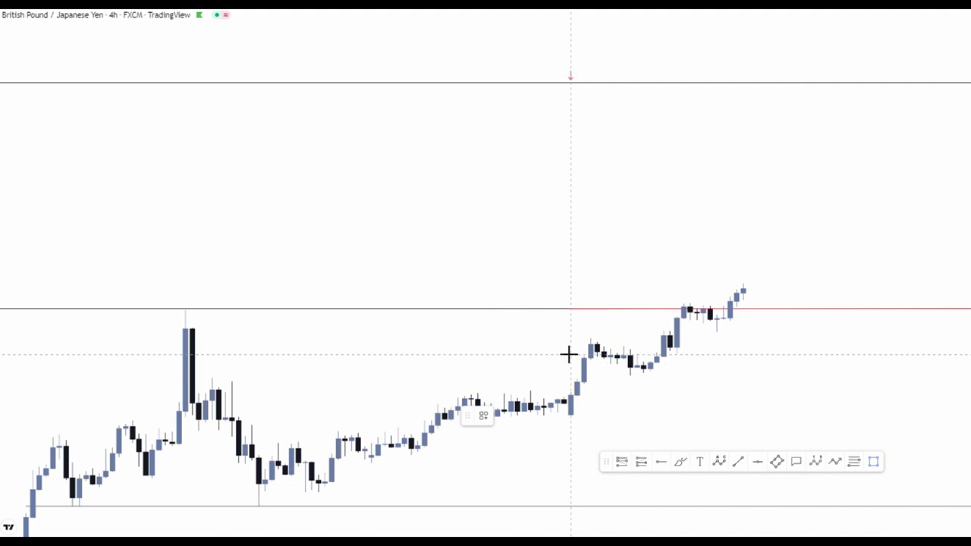
{"action": "left_click", "coordinate": [568, 352]}
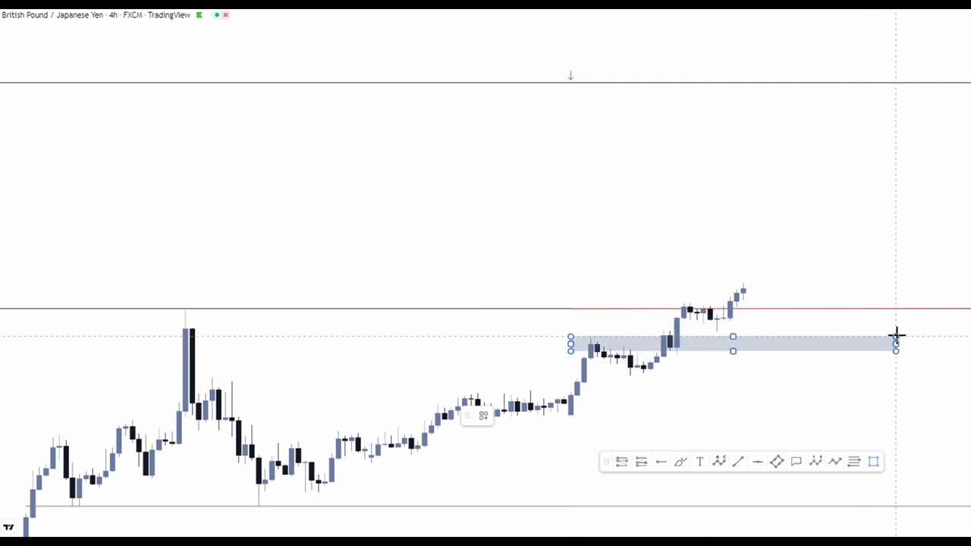
{"action": "left_click", "coordinate": [896, 336]}
{"action": "left_click", "coordinate": [745, 228]}
{"action": "scroll", "coordinate": [745, 227], "scroll_direction": "up", "scroll_amount": 2}
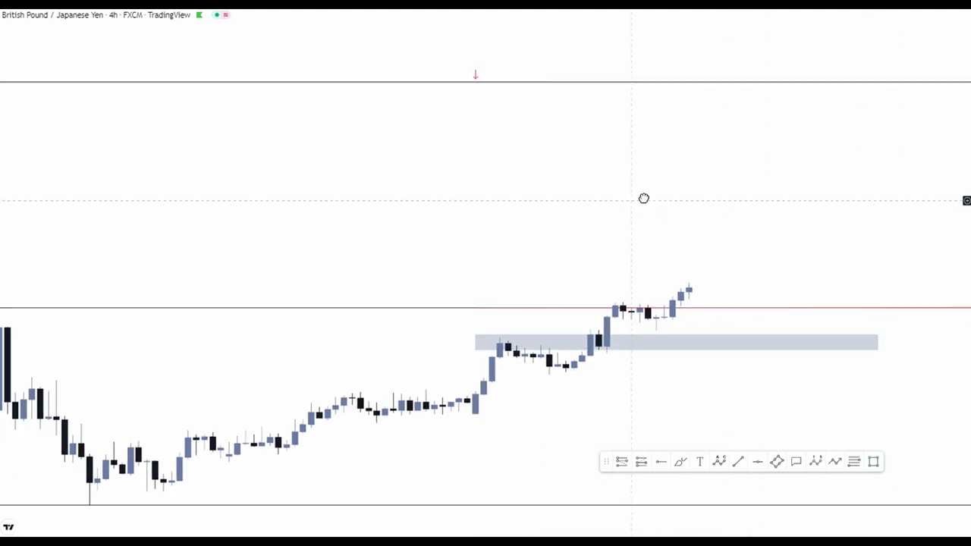
Lower the black horizontal line to the latest pullback's wick low and raise the zone rectangle slightly to meet it
{"action": "left_click_drag", "start_coordinate": [644, 197], "coordinate": [698, 207]}
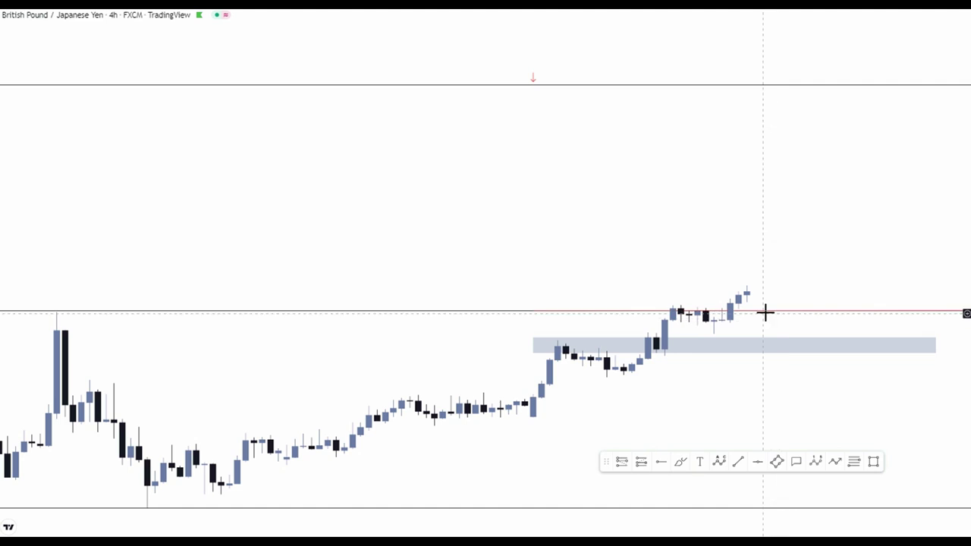
{"action": "left_click_drag", "start_coordinate": [766, 314], "coordinate": [750, 349]}
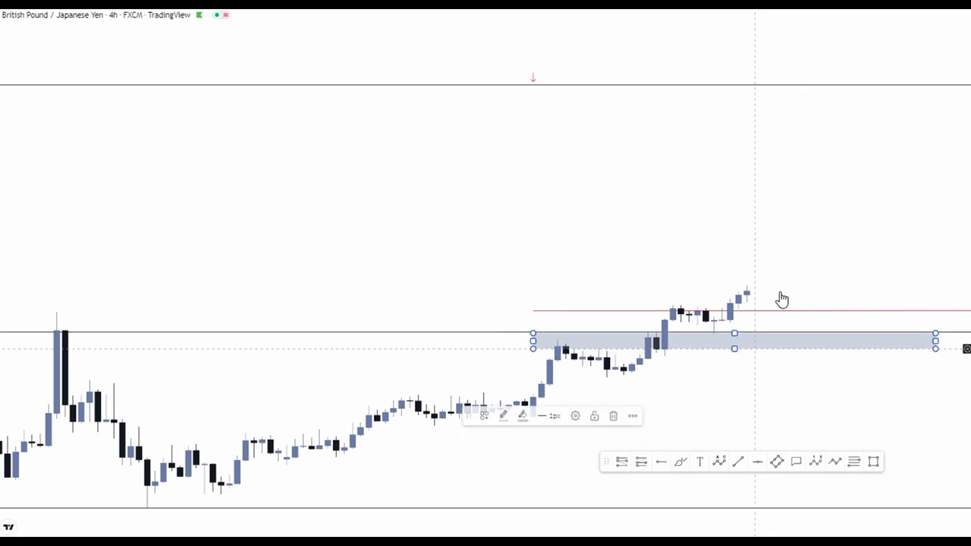
{"action": "left_click", "coordinate": [819, 208]}
Move the red horizontal path line up slightly to the high of the small swing before the latest candles
{"action": "scroll", "coordinate": [821, 212], "scroll_direction": "up", "scroll_amount": 1}
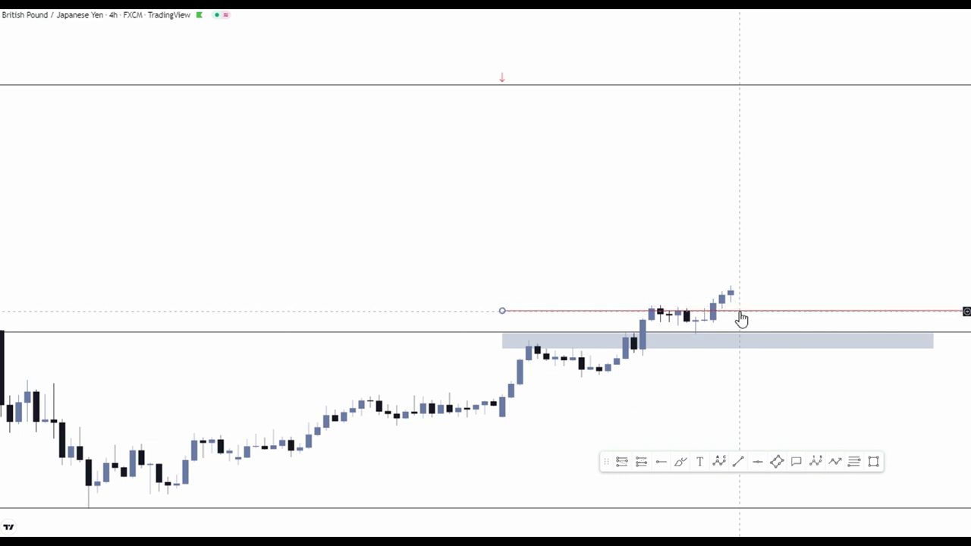
{"action": "left_click_drag", "start_coordinate": [740, 313], "coordinate": [736, 305]}
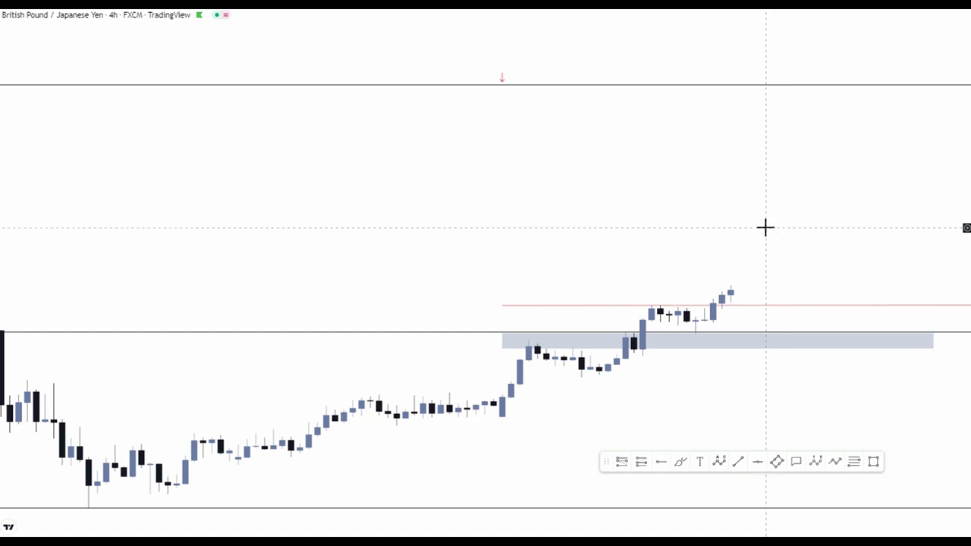
{"action": "scroll", "coordinate": [765, 227], "scroll_direction": "left", "scroll_amount": 5}
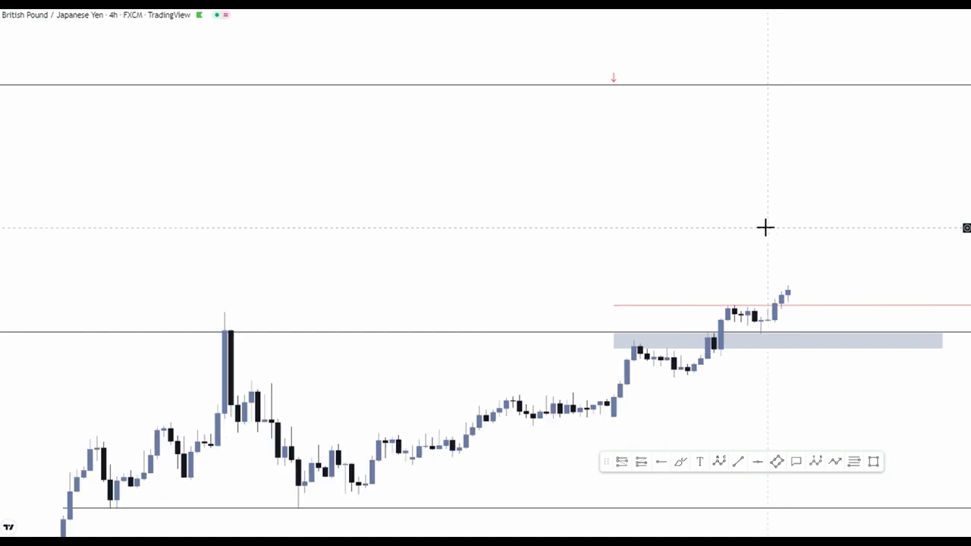
{"action": "left_click", "coordinate": [837, 463]}
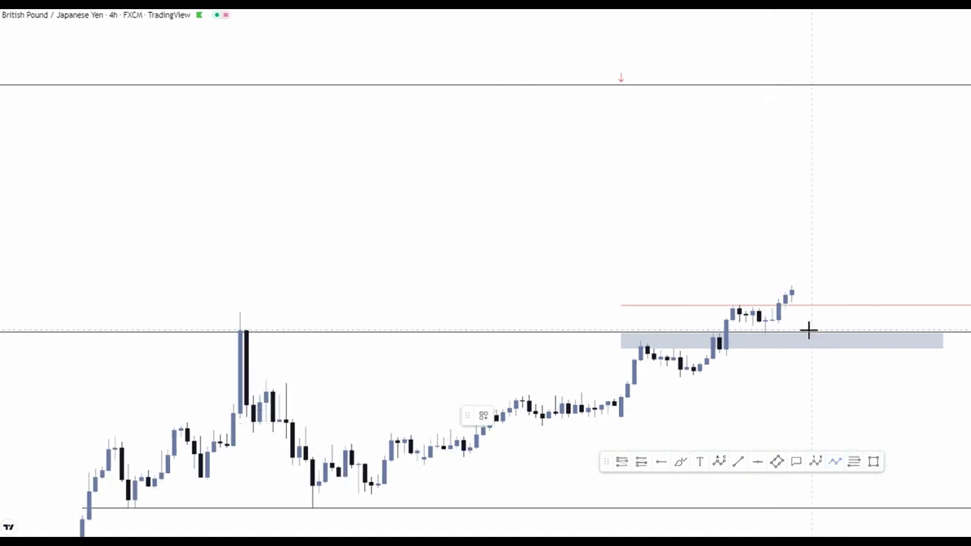
{"action": "key", "text": "Escape"}
Switch the chart symbol to USDJPY from FXCM
{"action": "type", "text": "uSD"}
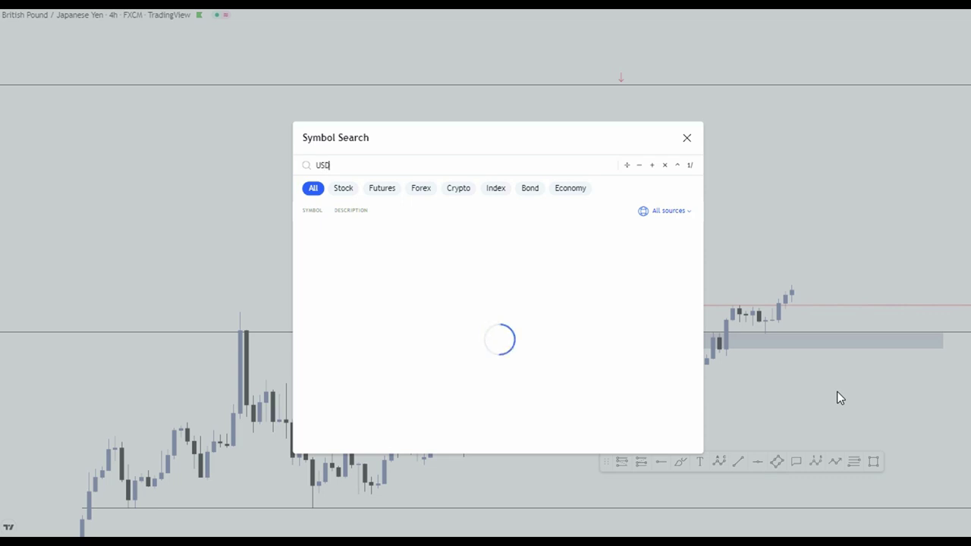
{"action": "type", "text": "JPY"}
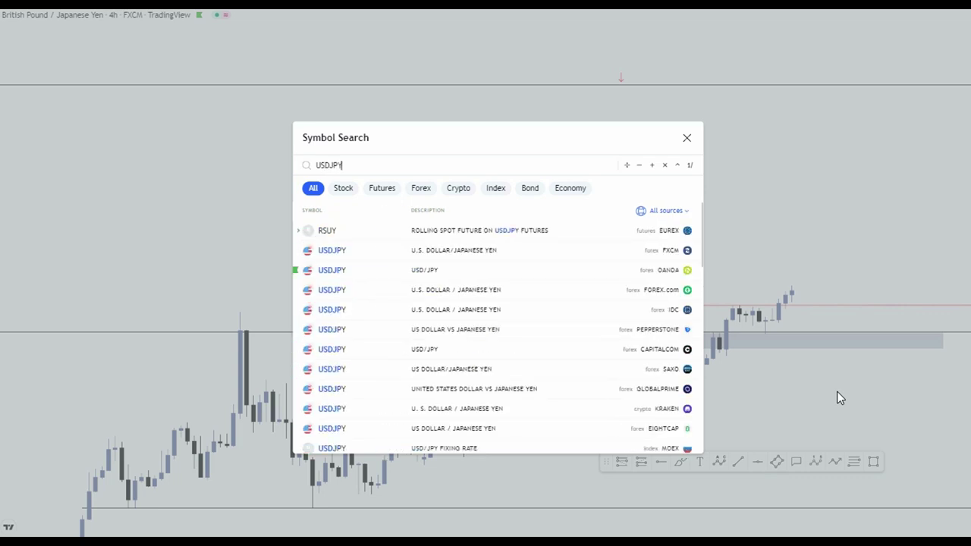
{"action": "key", "text": "Return"}
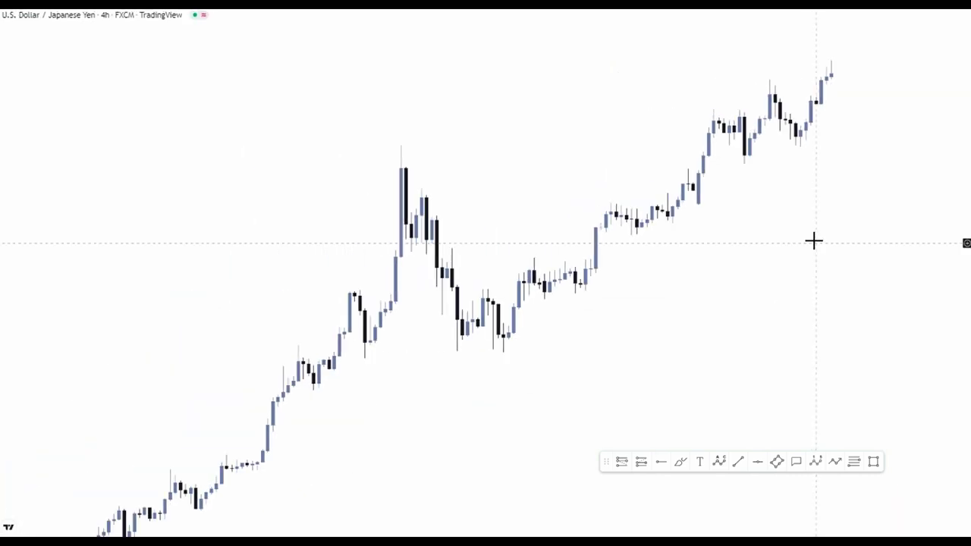
Remove all existing drawings from the USD/JPY chart
{"action": "left_click_drag", "start_coordinate": [923, 141], "coordinate": [821, 349]}
{"action": "right_click", "coordinate": [704, 171]}
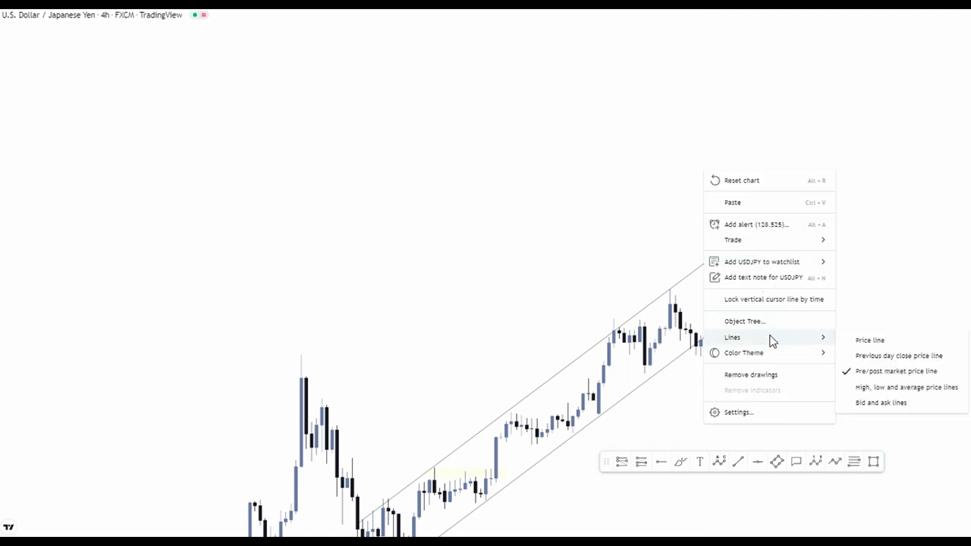
{"action": "left_click", "coordinate": [762, 374]}
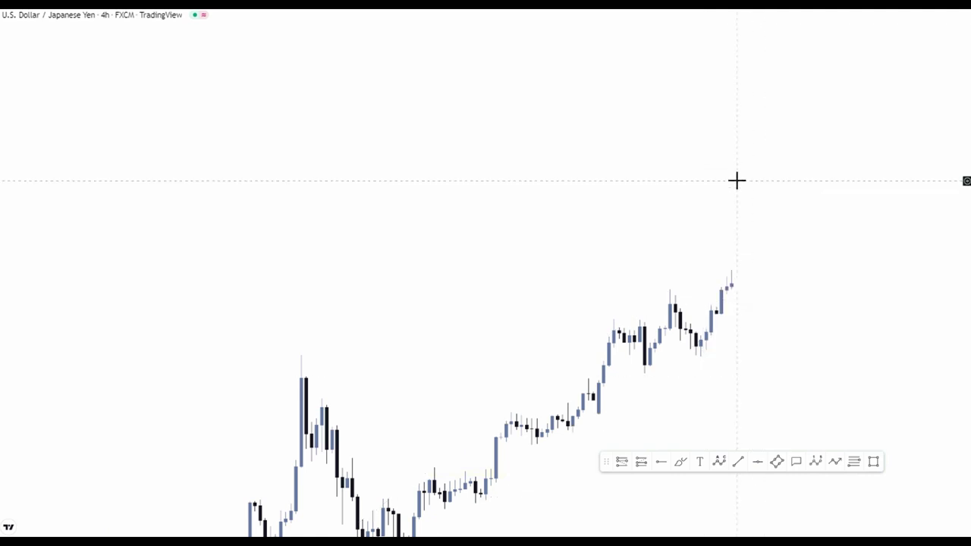
{"action": "type", "text": "W"}
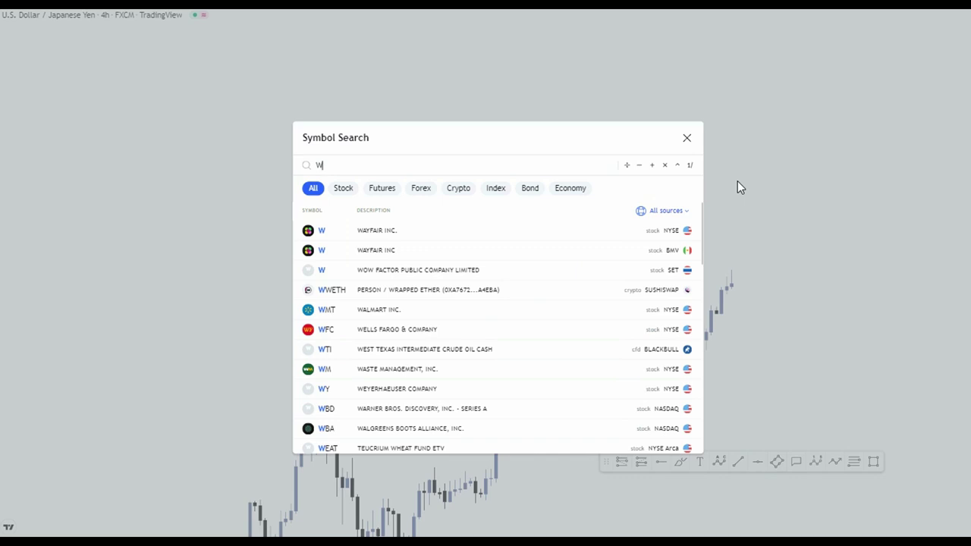
{"action": "key", "text": "BackSpace"}
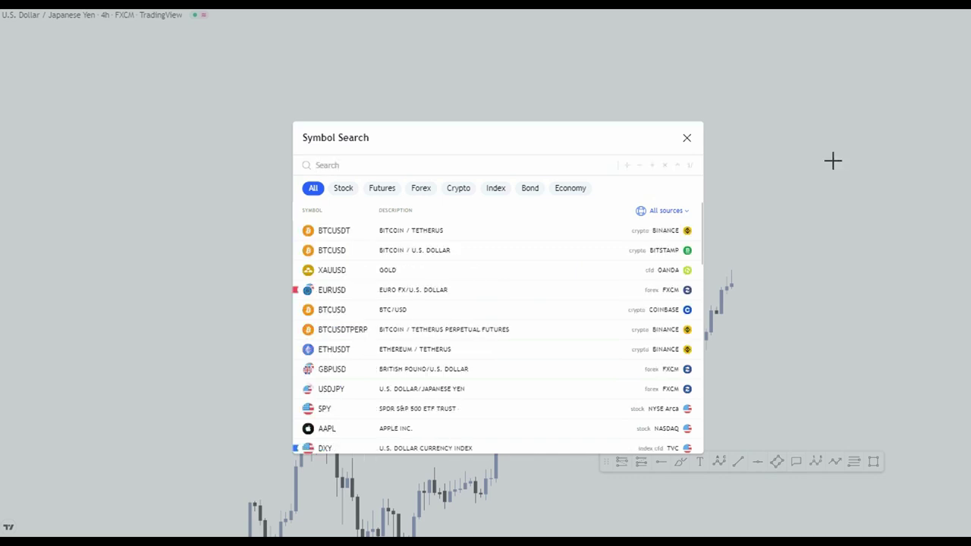
{"action": "key", "text": "Escape"}
Switch the USD/JPY chart to the 1W interval and view its long-term price history
{"action": "type", "text": "1W"}
{"action": "key", "text": "Return"}
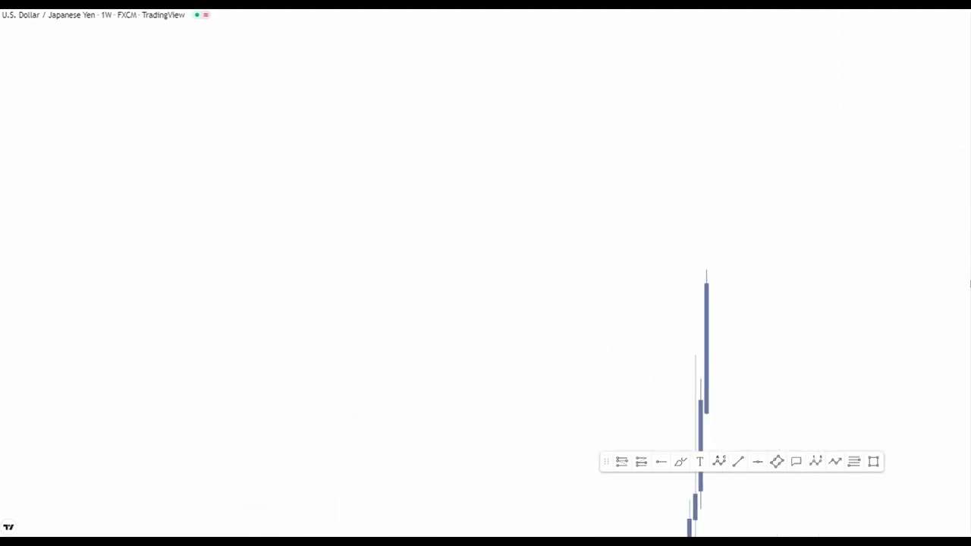
{"action": "scroll", "coordinate": [902, 327], "scroll_direction": "down", "scroll_amount": 10}
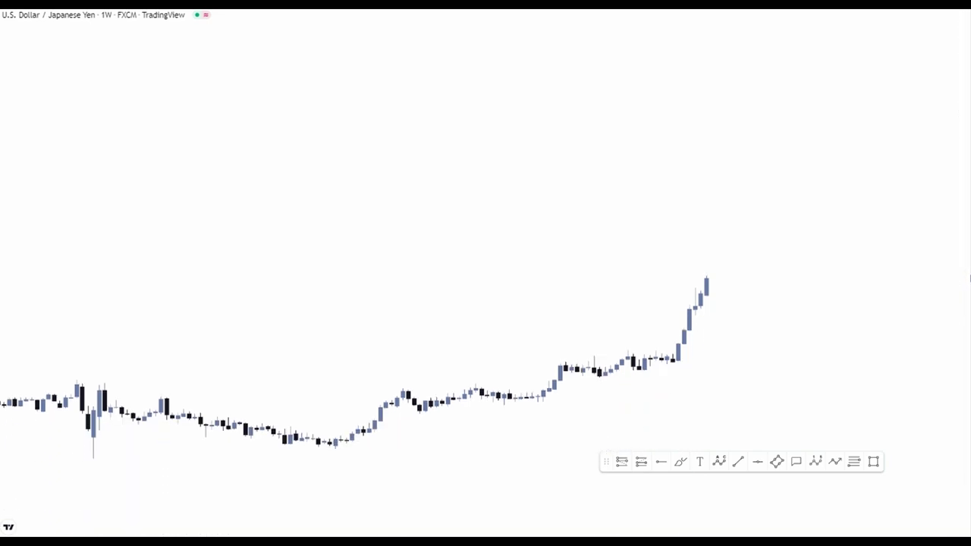
{"action": "scroll", "coordinate": [705, 250], "scroll_direction": "up", "scroll_amount": 3}
{"action": "scroll", "coordinate": [728, 227], "scroll_direction": "down", "scroll_amount": 3}
{"action": "scroll", "coordinate": [825, 283], "scroll_direction": "up", "scroll_amount": 2}
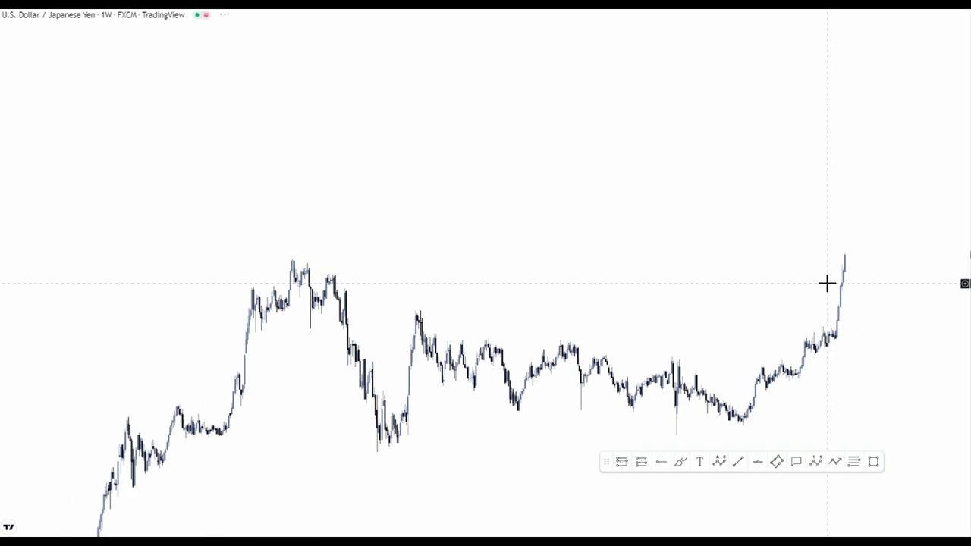
Switch the chart to the 1M interval and show the price swings up to the latest candles
{"action": "type", "text": "1M"}
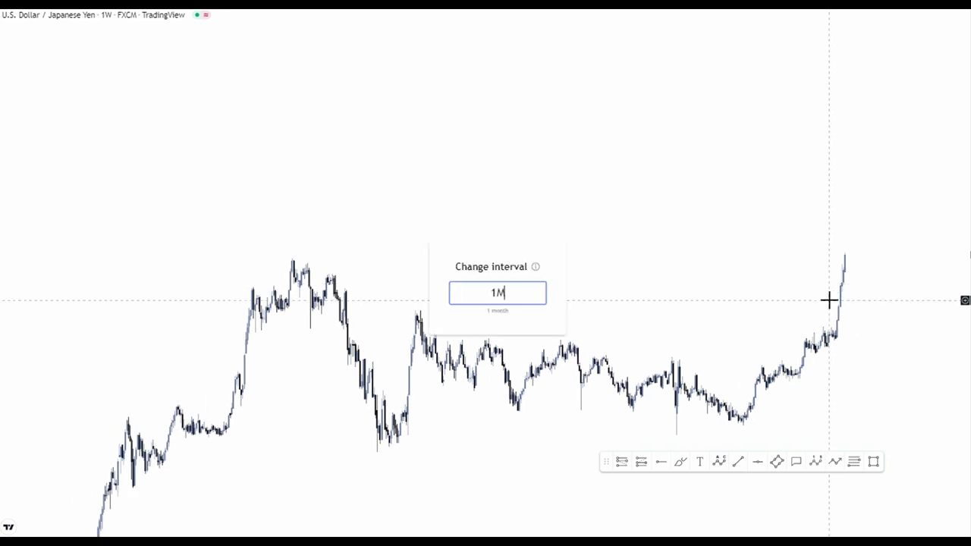
{"action": "key", "text": "Return"}
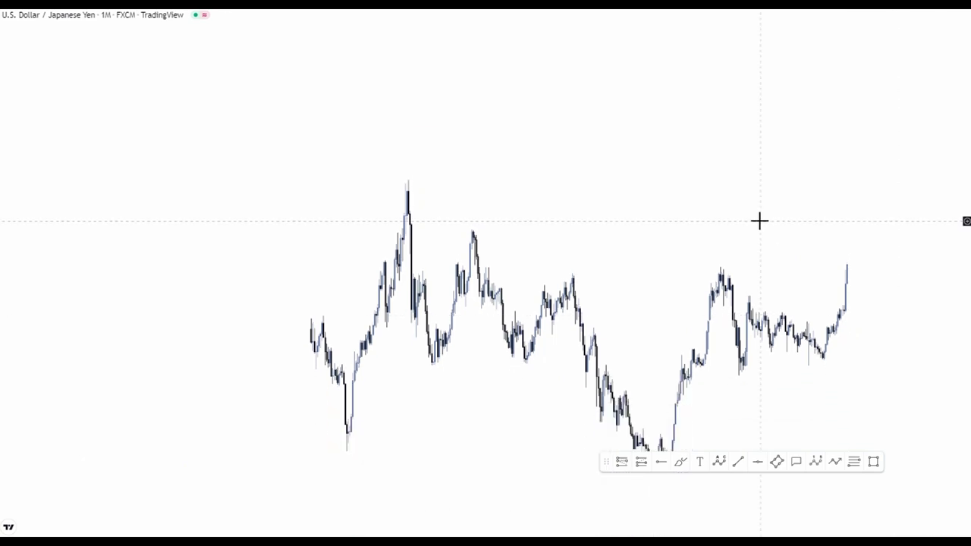
{"action": "scroll", "coordinate": [758, 219], "scroll_direction": "up", "scroll_amount": 3}
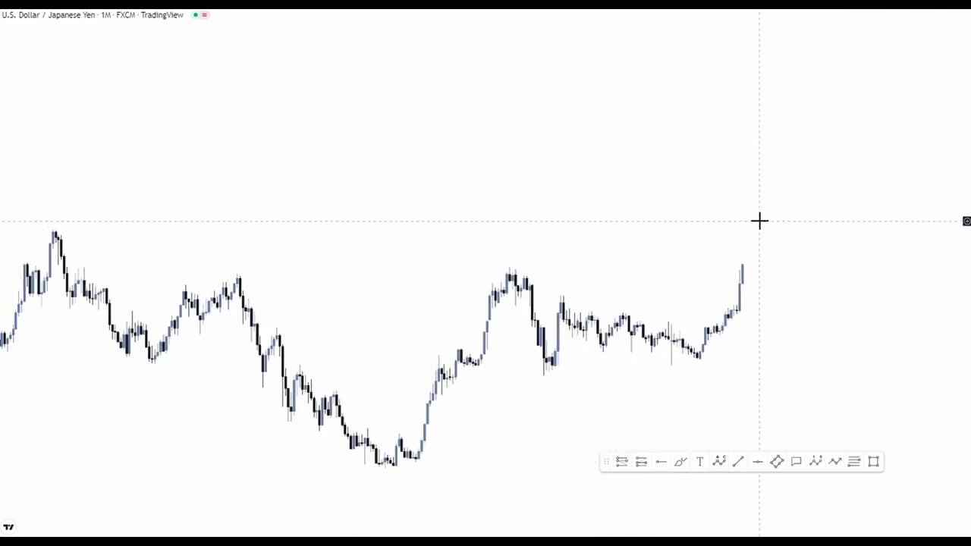
Draw a rotated rectangle over the downward-sloping consolidation before the latest monthly rally
{"action": "left_click", "coordinate": [777, 462]}
{"action": "left_click", "coordinate": [536, 300]}
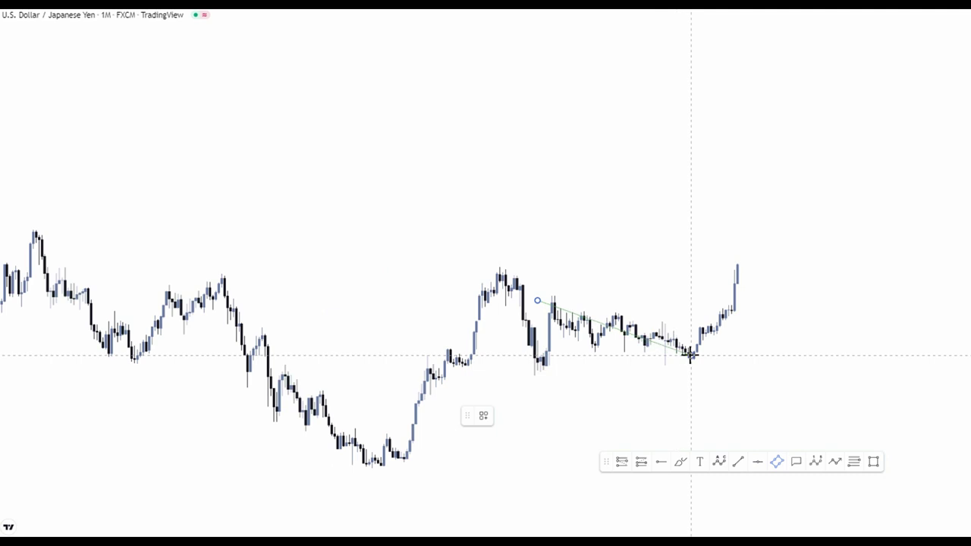
{"action": "left_click", "coordinate": [690, 354]}
{"action": "left_click", "coordinate": [698, 334]}
{"action": "left_click", "coordinate": [817, 325]}
{"action": "scroll", "coordinate": [819, 340], "scroll_direction": "down", "scroll_amount": 4}
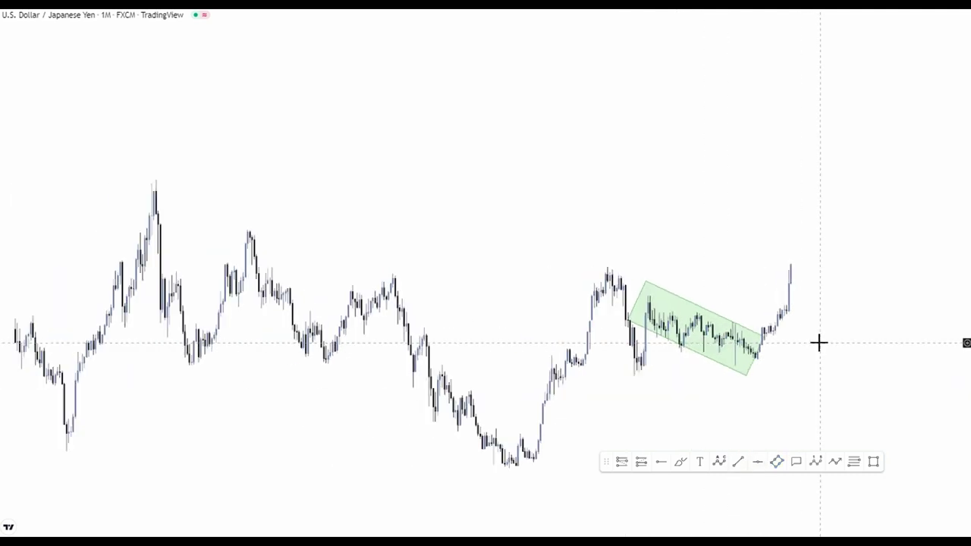
Draw horizontal rays from the swing high just before the green rectangle and from the higher peak on the far earlier part of the chart
{"action": "left_click", "coordinate": [660, 463]}
{"action": "left_click", "coordinate": [610, 267]}
{"action": "scroll", "coordinate": [728, 166], "scroll_direction": "up", "scroll_amount": 1}
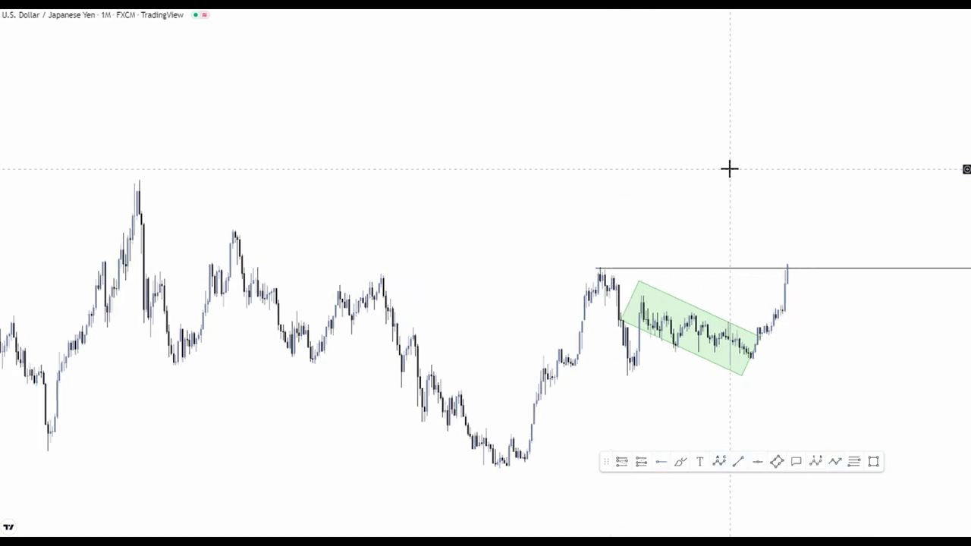
{"action": "left_click", "coordinate": [659, 462]}
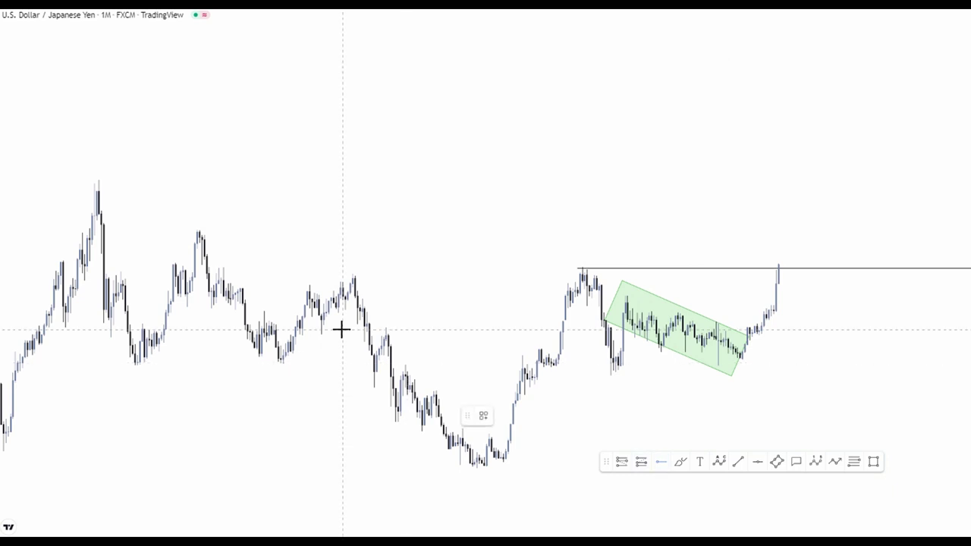
{"action": "left_click", "coordinate": [169, 230]}
{"action": "scroll", "coordinate": [362, 165], "scroll_direction": "up", "scroll_amount": 5}
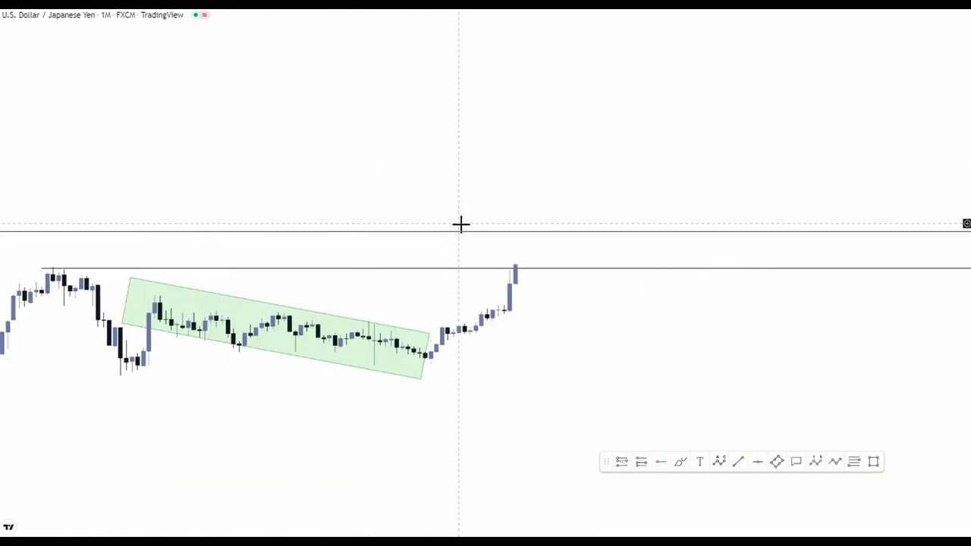
Switch the chart to the 1W interval and fill the gap between the two horizontal rays with a rectangle starting at the latest candles
{"action": "left_click_drag", "start_coordinate": [615, 345], "coordinate": [884, 379]}
{"action": "scroll", "coordinate": [886, 377], "scroll_direction": "down", "scroll_amount": 2}
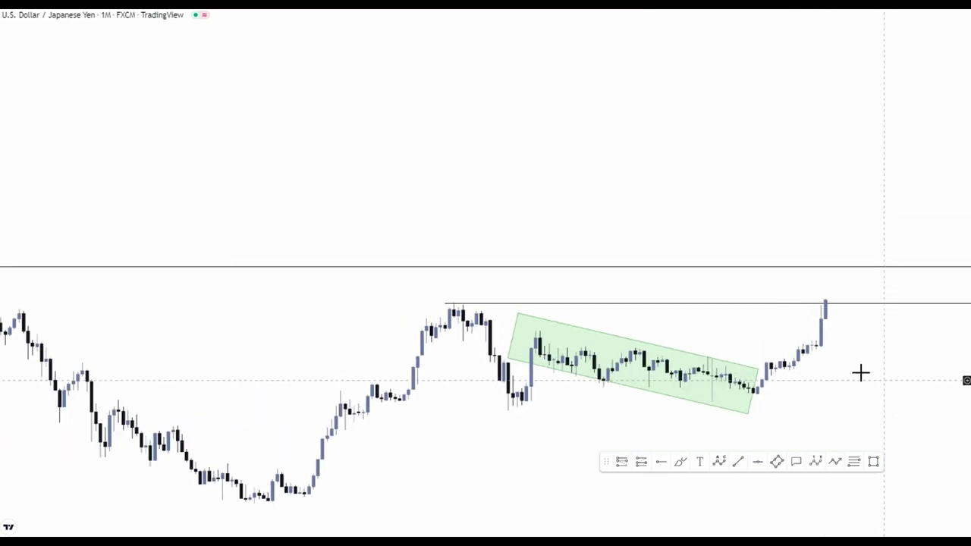
{"action": "scroll", "coordinate": [854, 379], "scroll_direction": "up", "scroll_amount": 2}
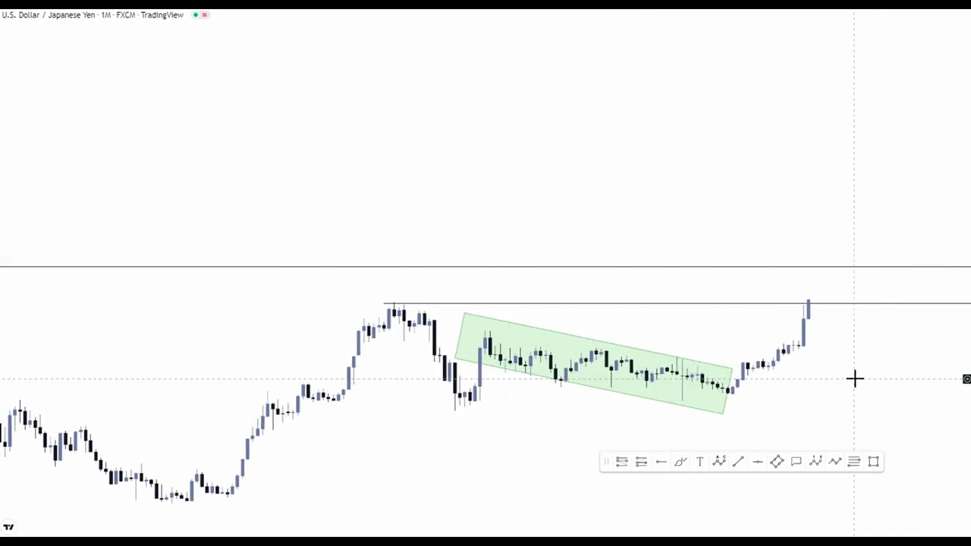
{"action": "type", "text": "1W"}
{"action": "key", "text": "Return"}
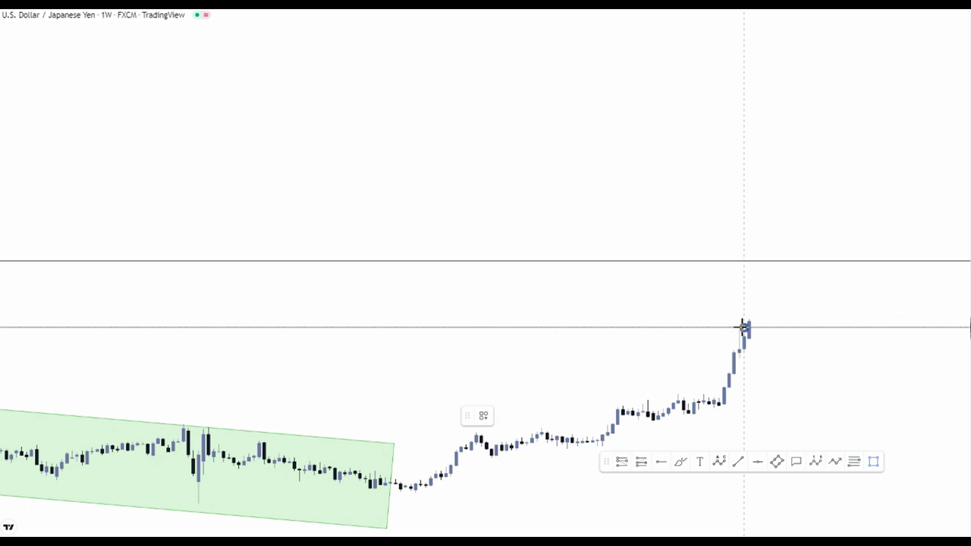
{"action": "mouse_move", "coordinate": [742, 327]}
{"action": "left_mouse_down"}
{"action": "mouse_move", "coordinate": [826, 262]}
{"action": "mouse_move", "coordinate": [803, 260]}
{"action": "left_mouse_up"}
{"action": "left_click", "coordinate": [767, 192]}
Draw a thin rectangle below the lower ray, along the small-bodied candle in the latest weekly rally, extending past the last candle
{"action": "scroll", "coordinate": [751, 227], "scroll_direction": "up", "scroll_amount": 2}
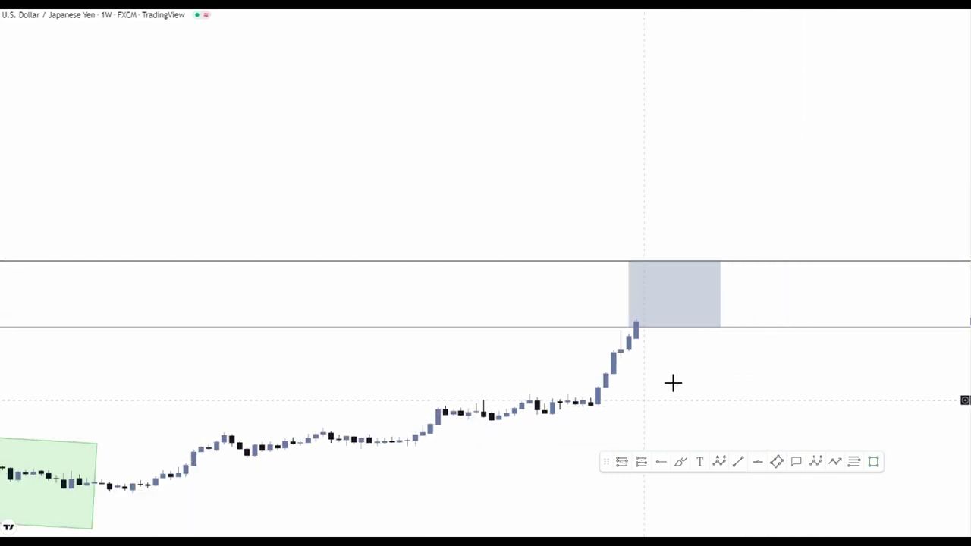
{"action": "left_click_drag", "start_coordinate": [719, 374], "coordinate": [741, 311]}
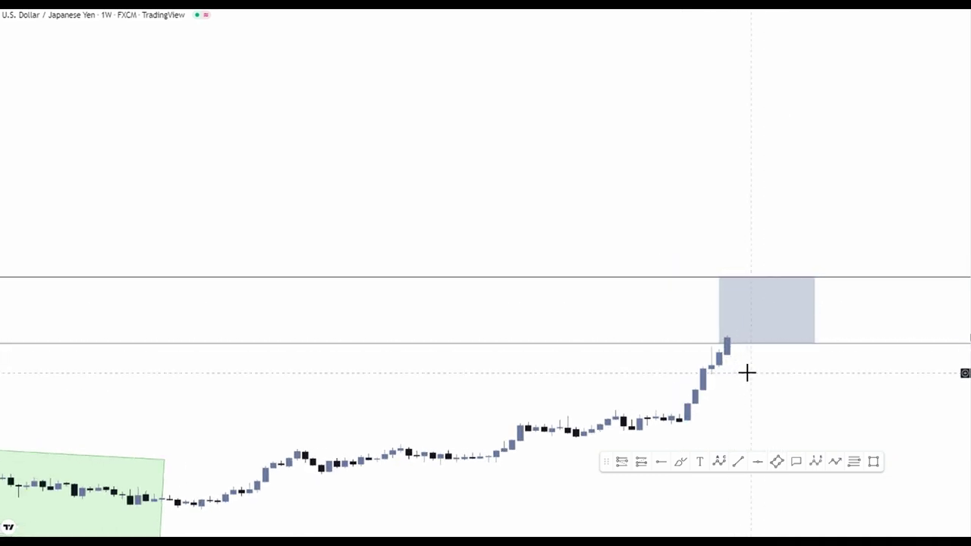
{"action": "scroll", "coordinate": [746, 372], "scroll_direction": "up", "scroll_amount": 1}
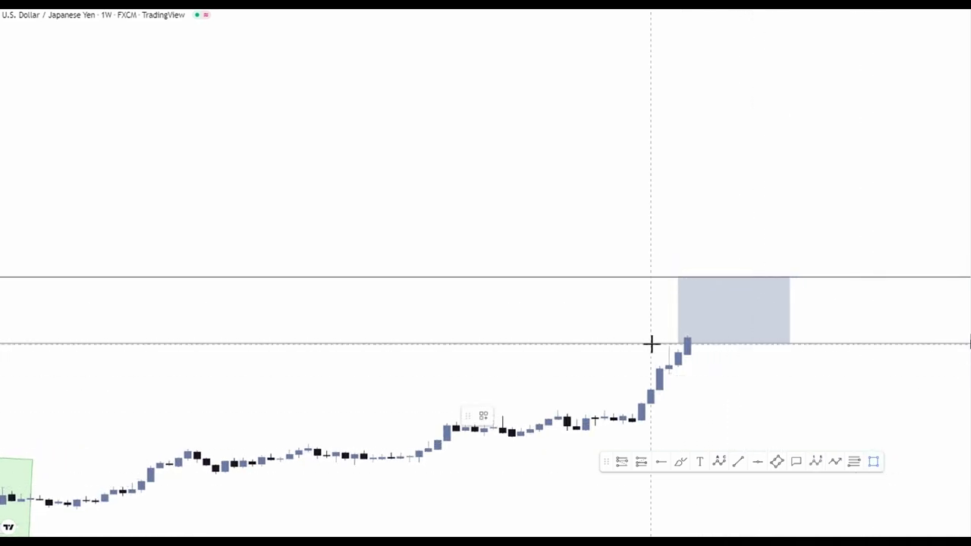
{"action": "mouse_move", "coordinate": [641, 366]}
{"action": "left_mouse_down"}
{"action": "mouse_move", "coordinate": [734, 354]}
{"action": "mouse_move", "coordinate": [753, 365]}
{"action": "left_mouse_up"}
{"action": "scroll", "coordinate": [657, 422], "scroll_direction": "up", "scroll_amount": 2}
{"action": "mouse_move", "coordinate": [657, 423]}
{"action": "left_mouse_down"}
{"action": "mouse_move", "coordinate": [696, 375]}
{"action": "mouse_move", "coordinate": [867, 382]}
{"action": "left_mouse_up"}
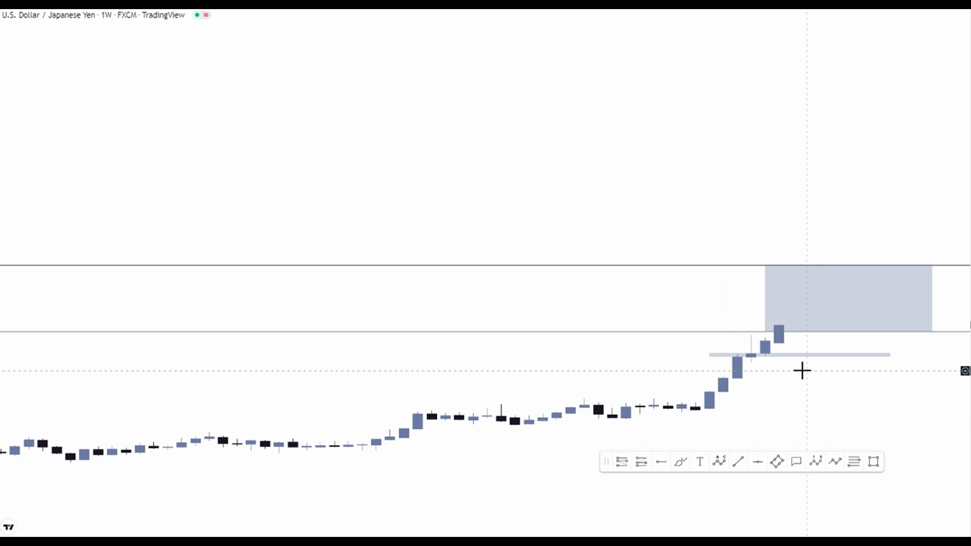
Switch the chart to the 4h interval and lower the lower horizontal ray to the wick high of the spike before the pullback
{"action": "type", "text": "4h"}
{"action": "key", "text": "Return"}
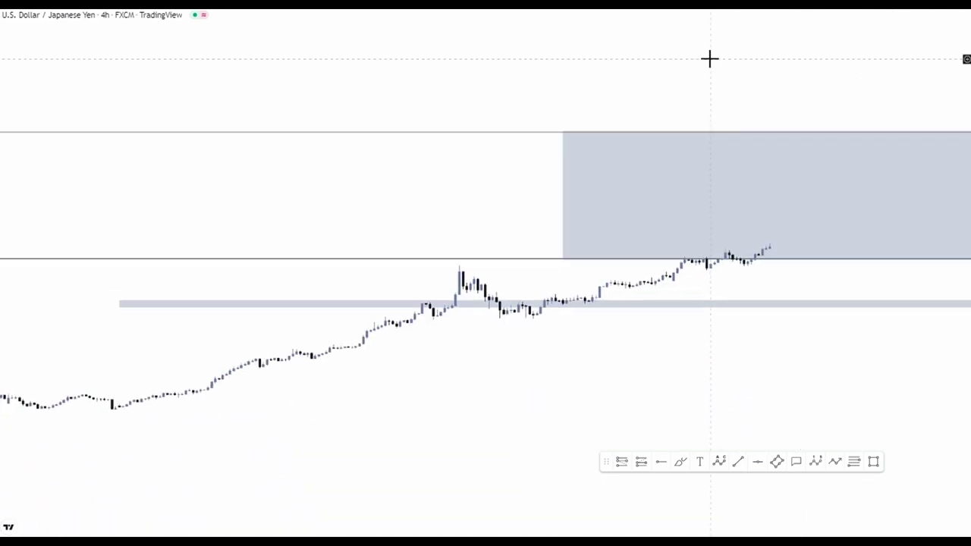
{"action": "left_click_drag", "start_coordinate": [965, 371], "coordinate": [966, 228]}
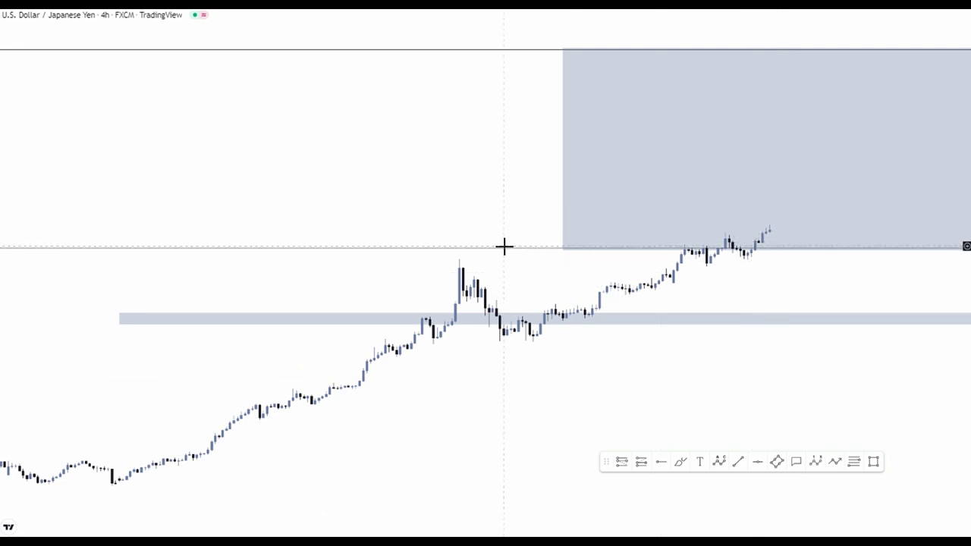
{"action": "left_click_drag", "start_coordinate": [504, 248], "coordinate": [505, 263]}
{"action": "left_click_drag", "start_coordinate": [633, 217], "coordinate": [629, 221]}
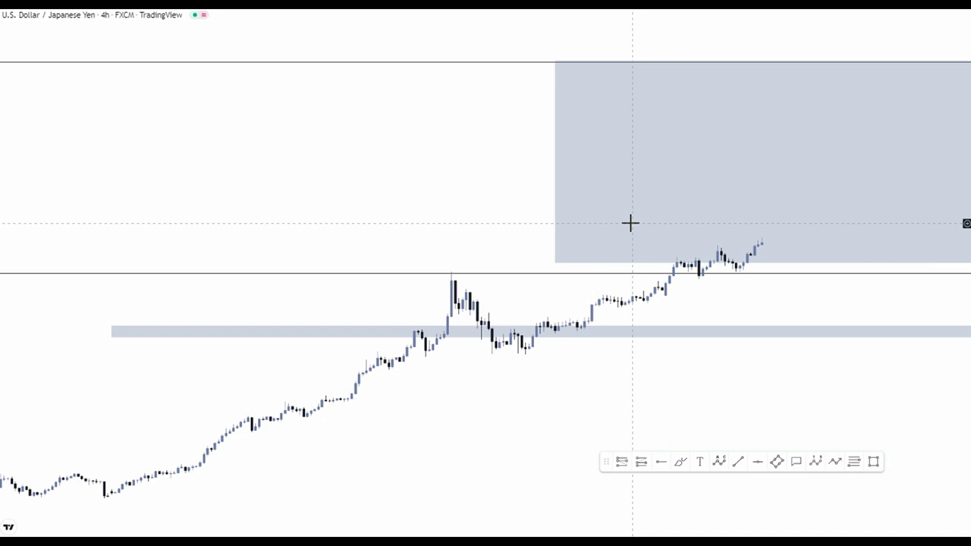
Extend the large rectangle's lower edge down to the lowered horizontal ray
{"action": "left_click", "coordinate": [554, 241]}
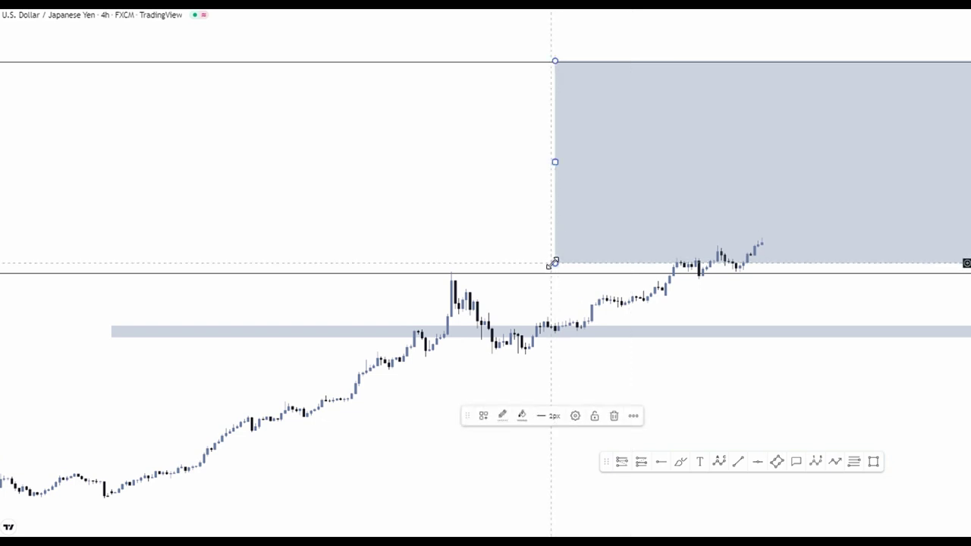
{"action": "left_click_drag", "start_coordinate": [552, 263], "coordinate": [545, 273]}
{"action": "left_click_drag", "start_coordinate": [760, 290], "coordinate": [633, 341]}
{"action": "scroll", "coordinate": [633, 340], "scroll_direction": "down", "scroll_amount": 2}
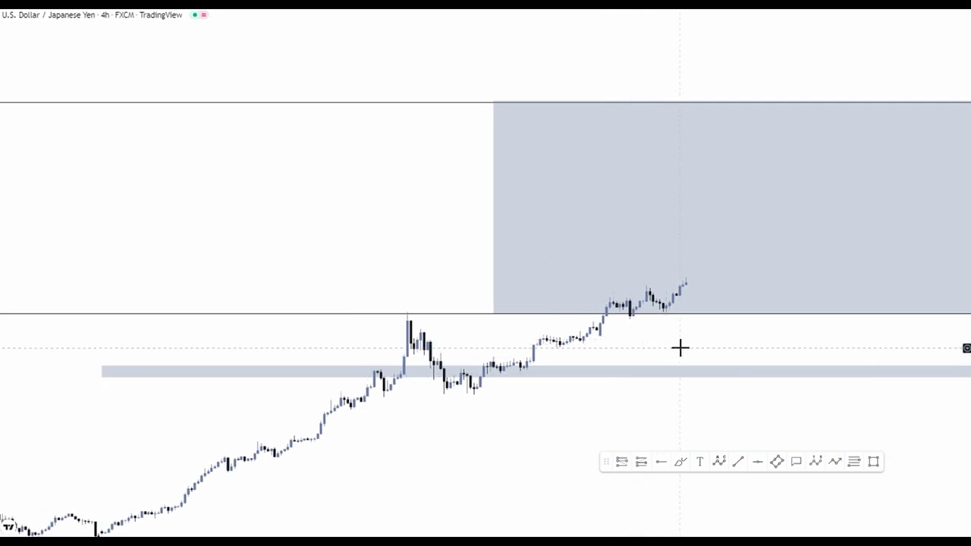
Draw a short red path arrow pointing at the upper horizontal ray, above the latest candles
{"action": "scroll", "coordinate": [679, 348], "scroll_direction": "down", "scroll_amount": 1}
{"action": "left_click_drag", "start_coordinate": [750, 332], "coordinate": [708, 364]}
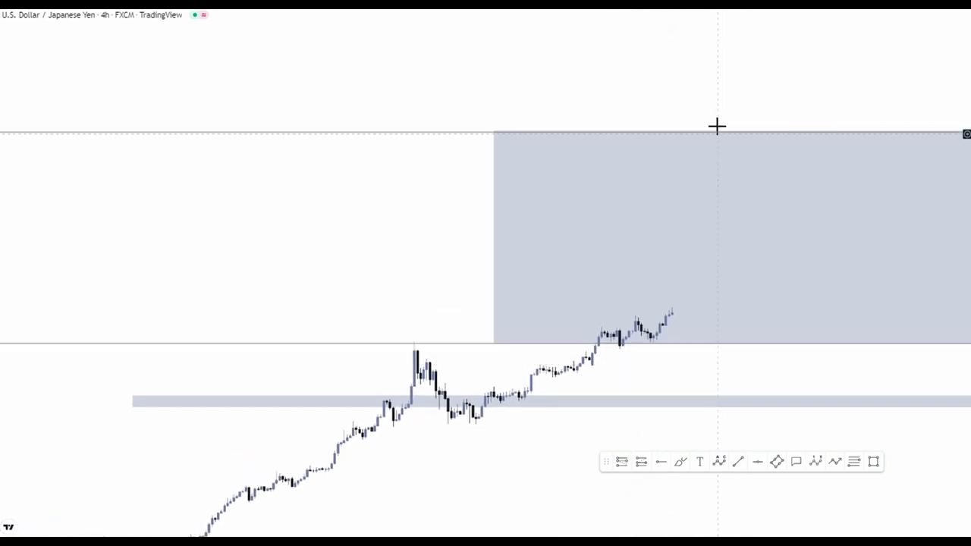
{"action": "left_click", "coordinate": [834, 461]}
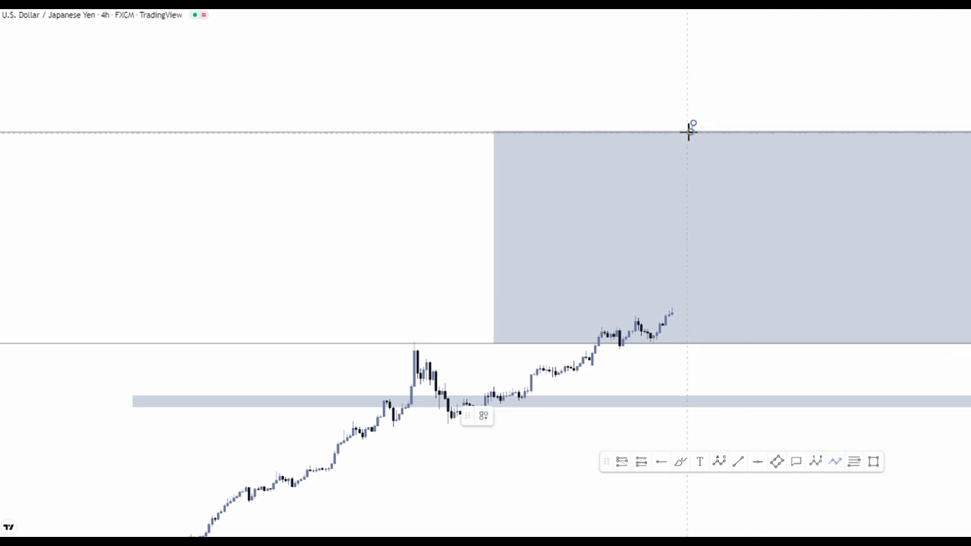
{"action": "double_click", "coordinate": [688, 130]}
{"action": "scroll", "coordinate": [729, 55], "scroll_direction": "up", "scroll_amount": 3}
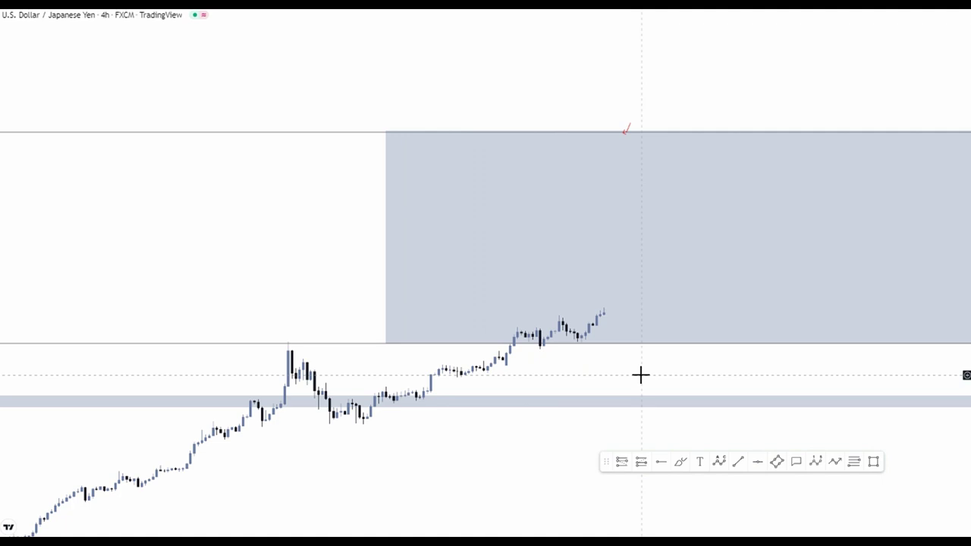
Leave the full-screen chart view and enter it again
{"action": "mouse_move", "coordinate": [642, 11]}
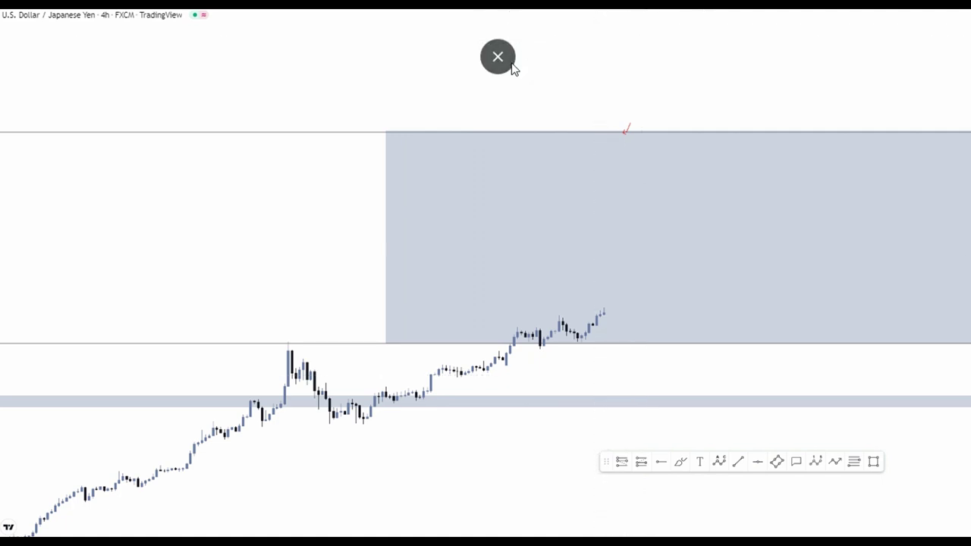
{"action": "left_click", "coordinate": [507, 62]}
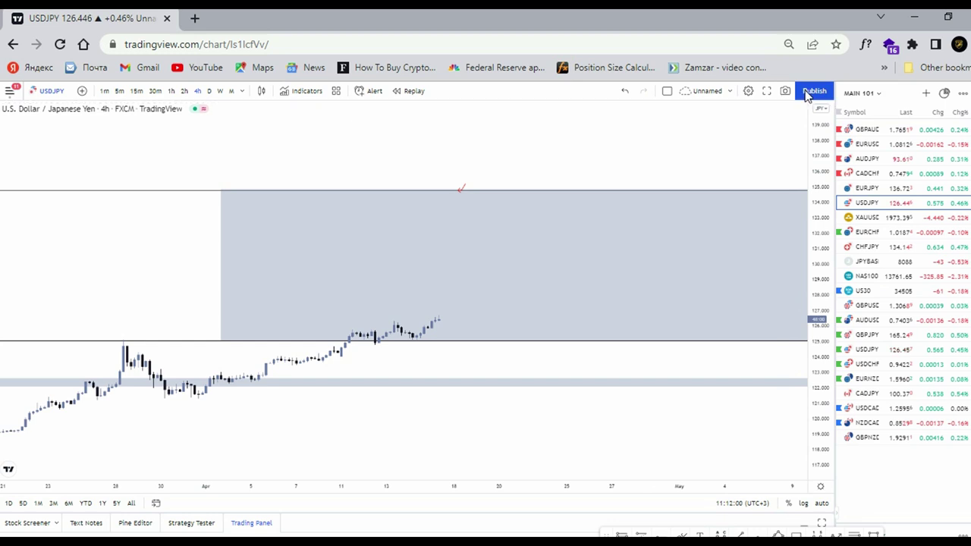
{"action": "left_click", "coordinate": [766, 91]}
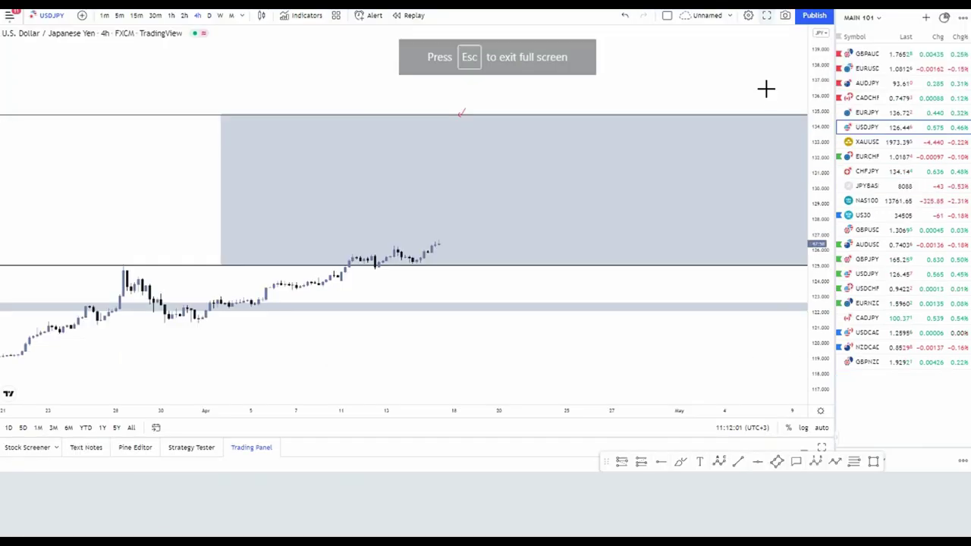